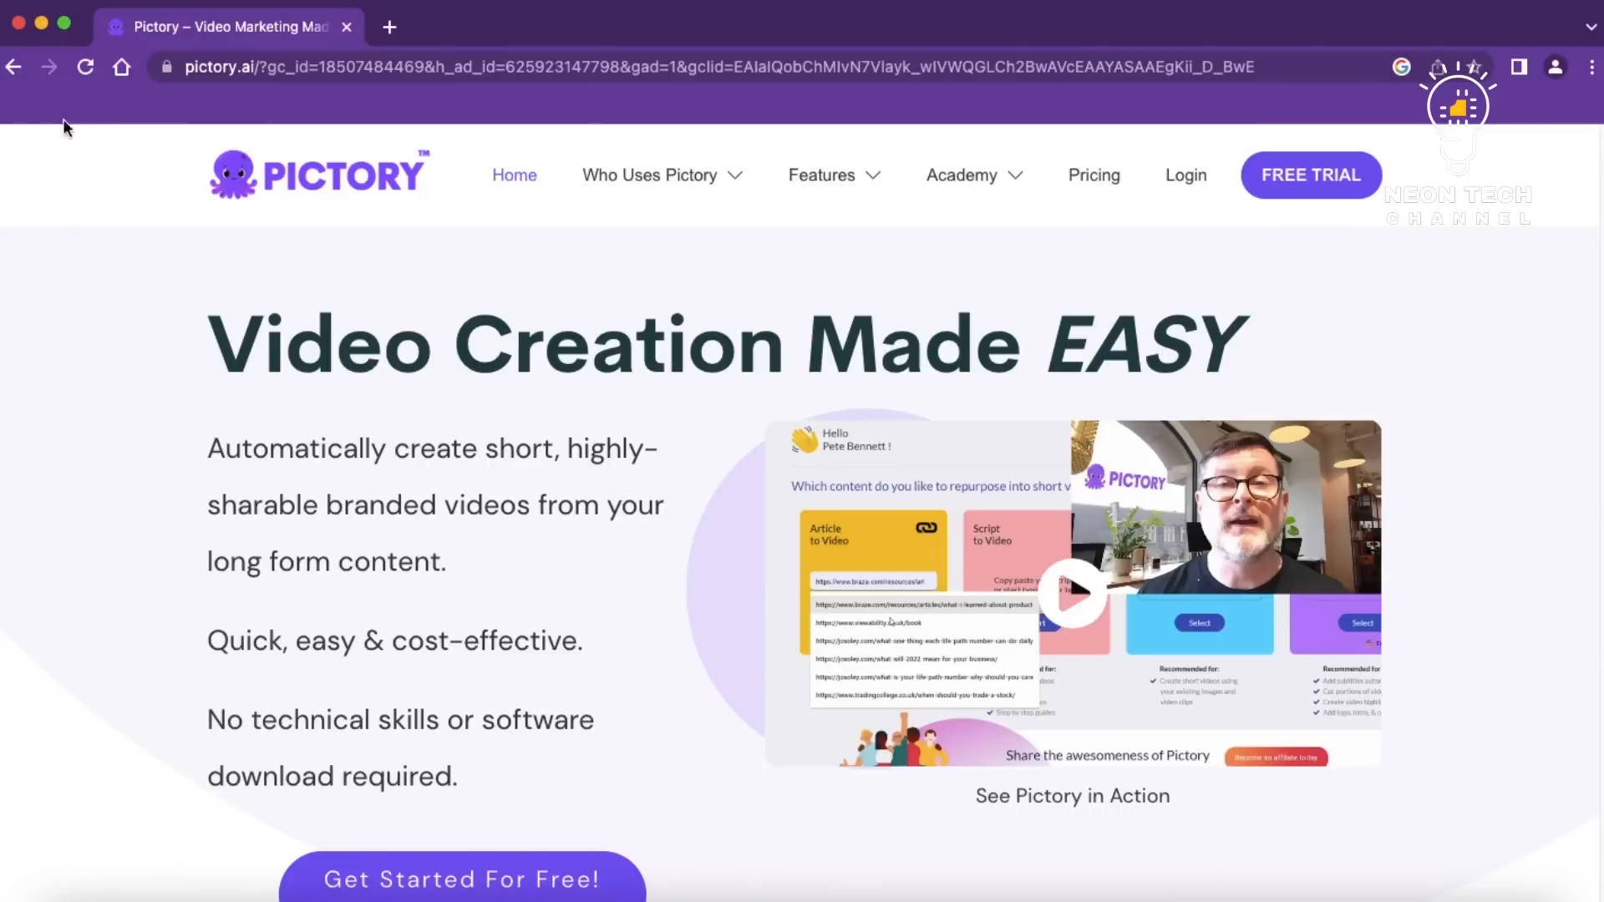
# Dismiss the homepage popup to reveal the content-to-video options dashboard
pyautogui.moveTo(53, 107)
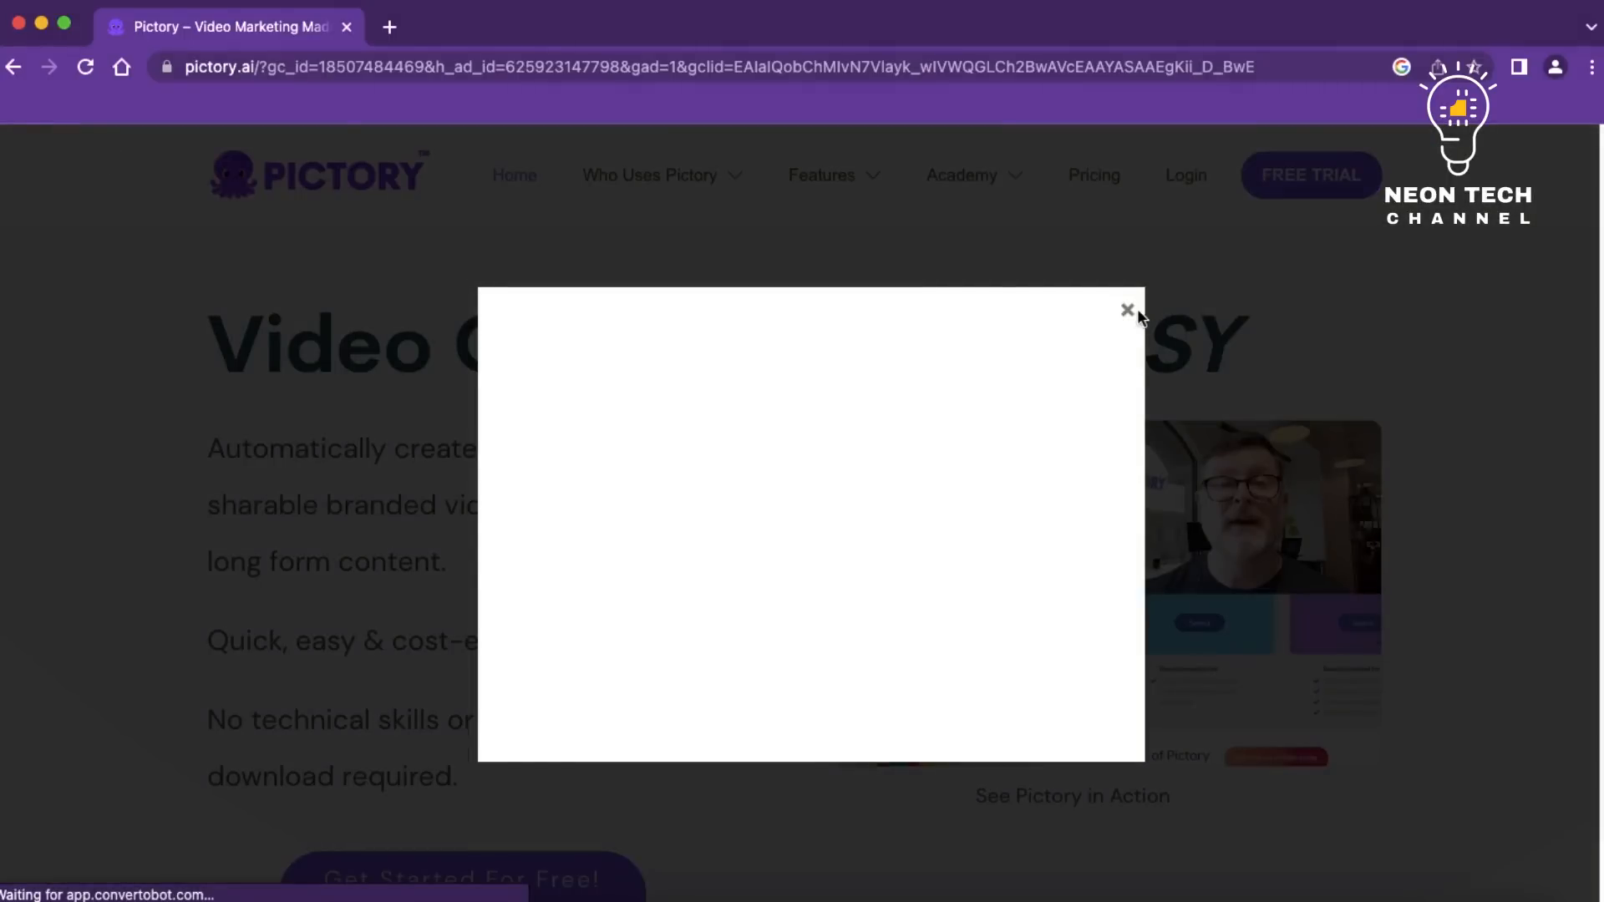
pyautogui.click(1127, 310)
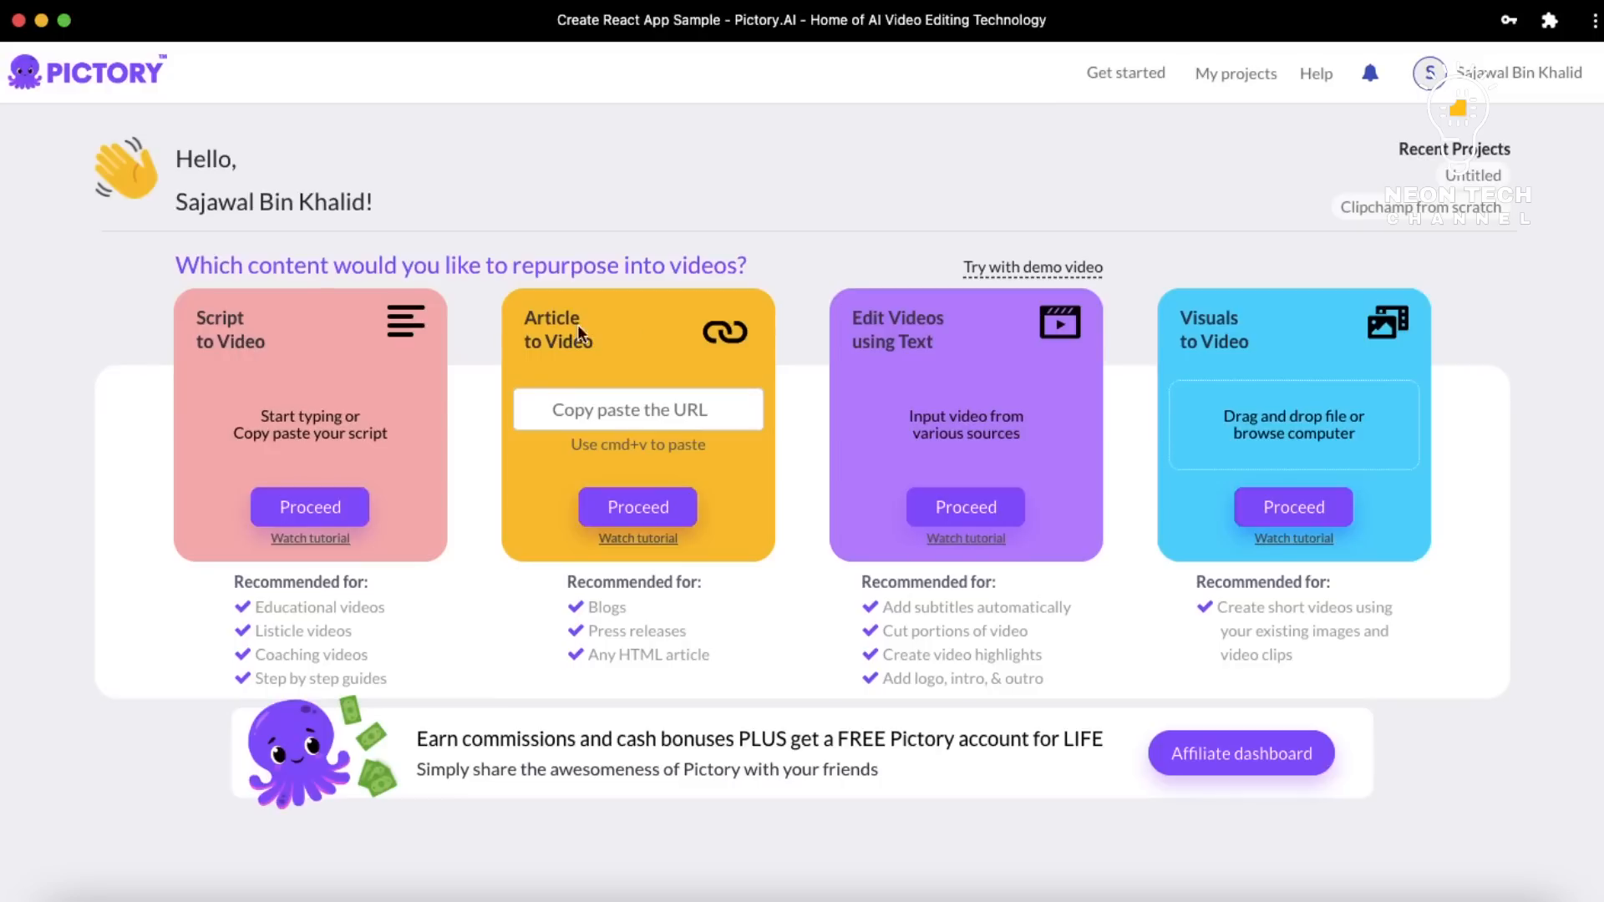
# Start a Script to Video project named 'Pictory by Neon Tech' and paste in the AI script
pyautogui.click(332, 521)
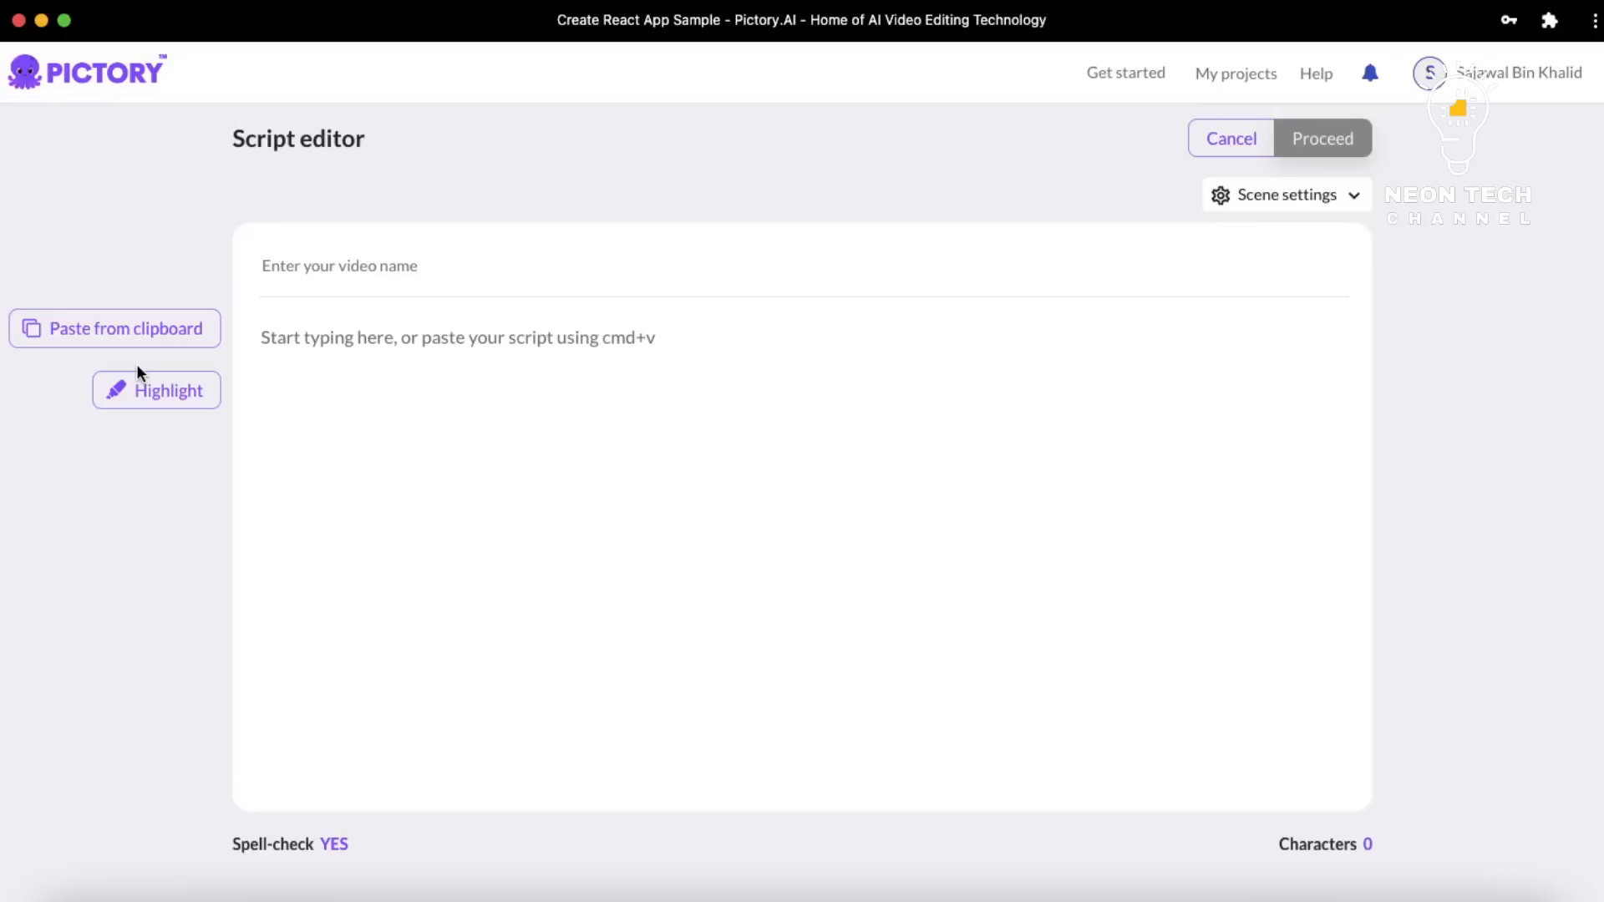
pyautogui.click(360, 267)
pyautogui.write('Pictory')
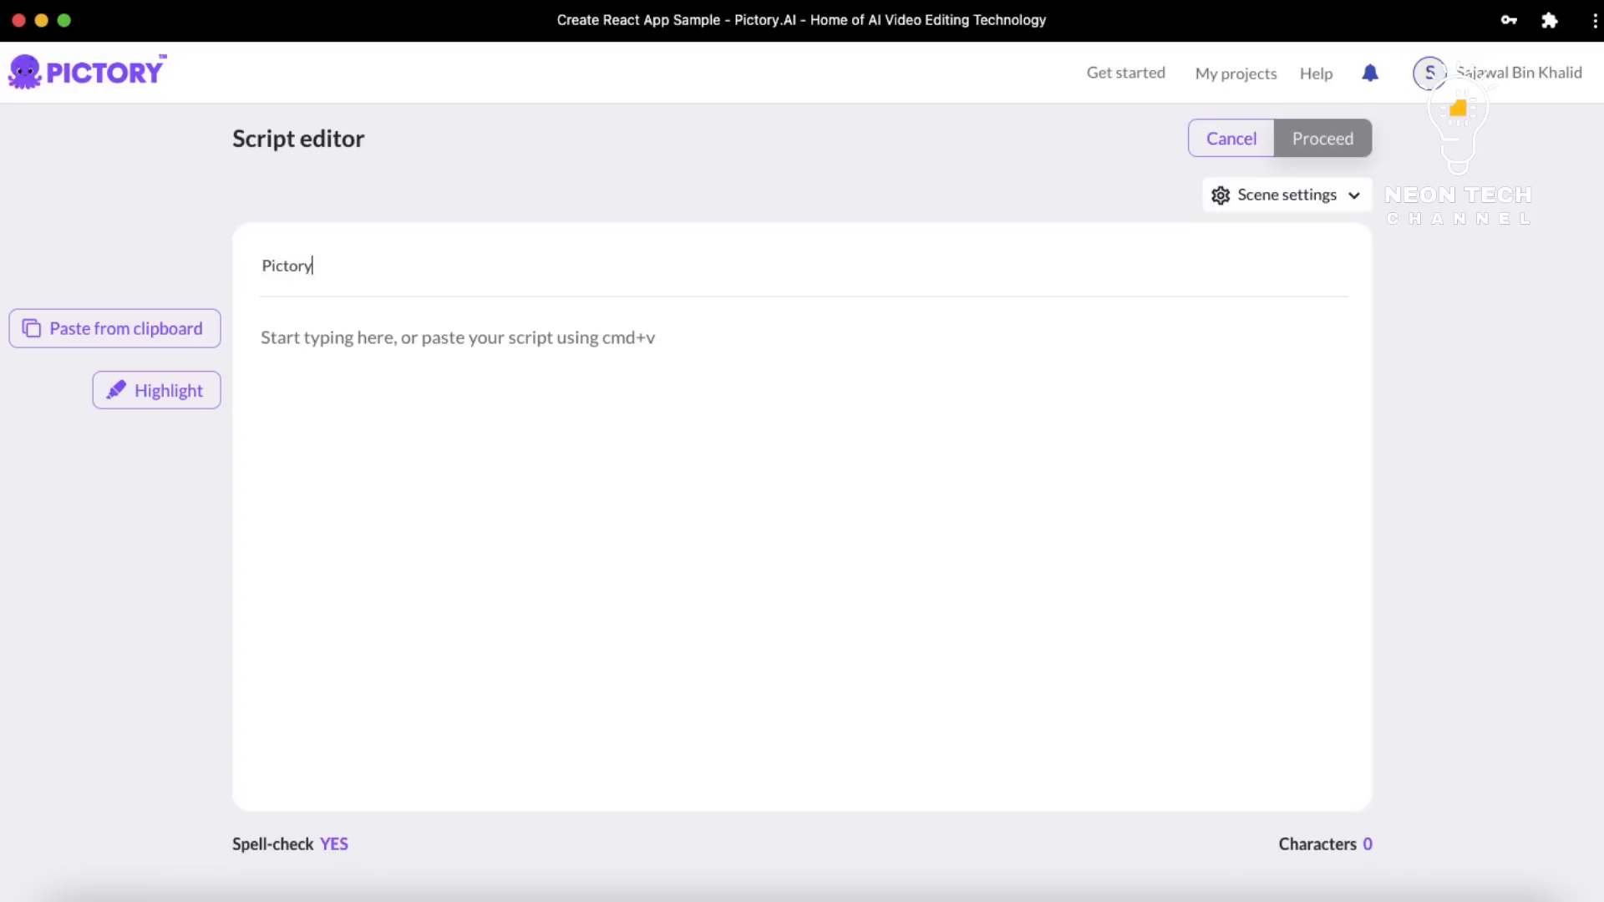
pyautogui.write(' by Neon Tech')
pyautogui.press('Tab')
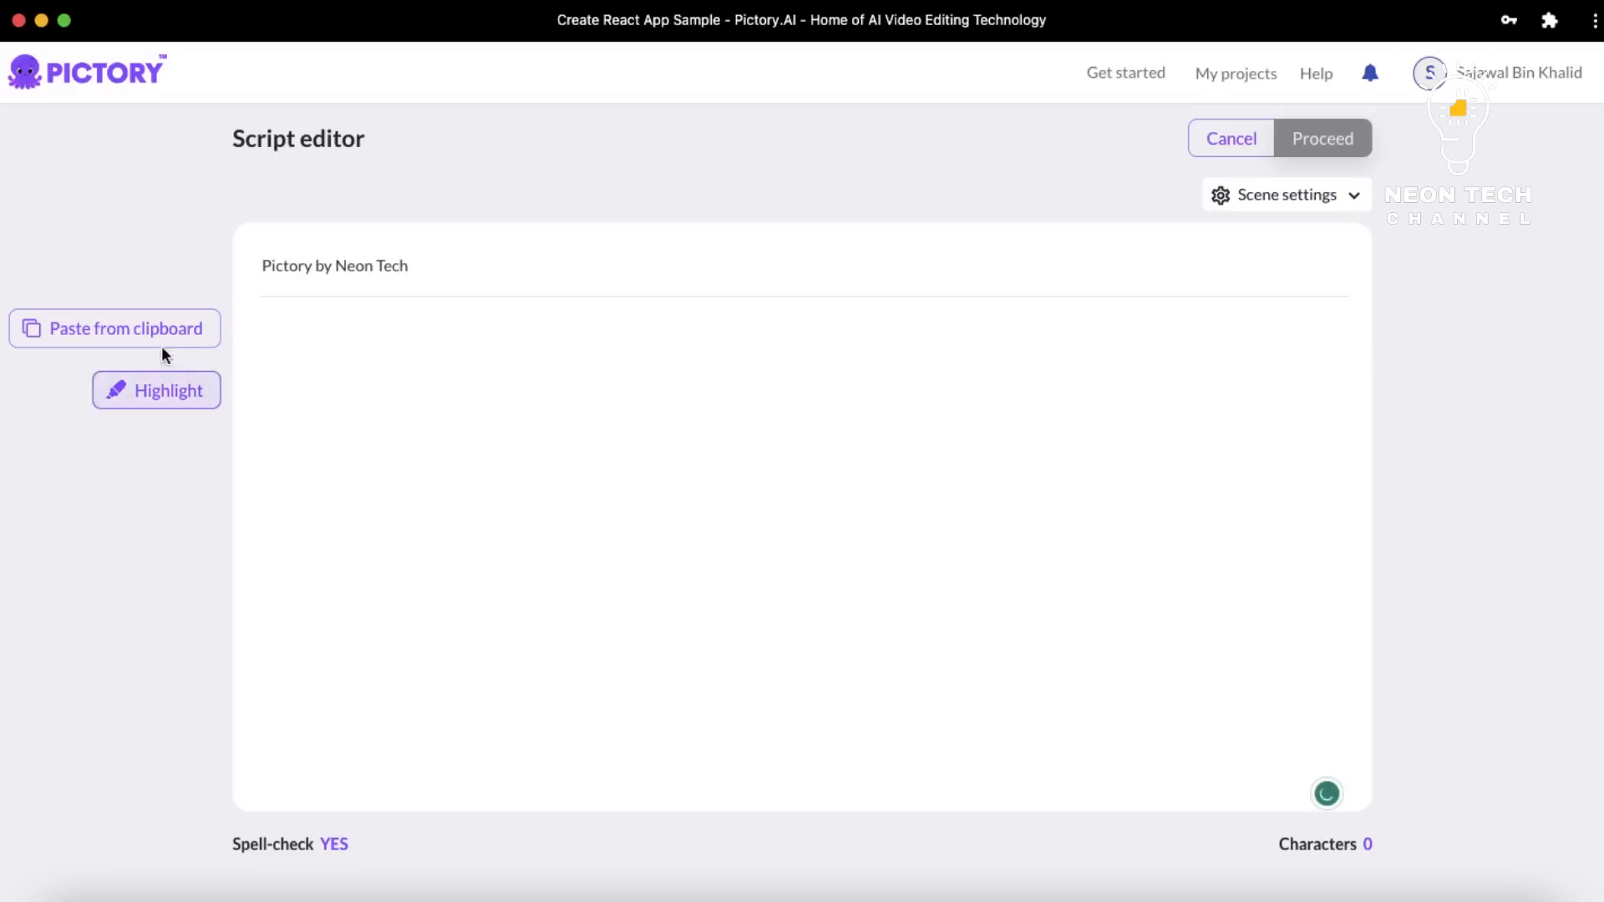
pyautogui.click(192, 356)
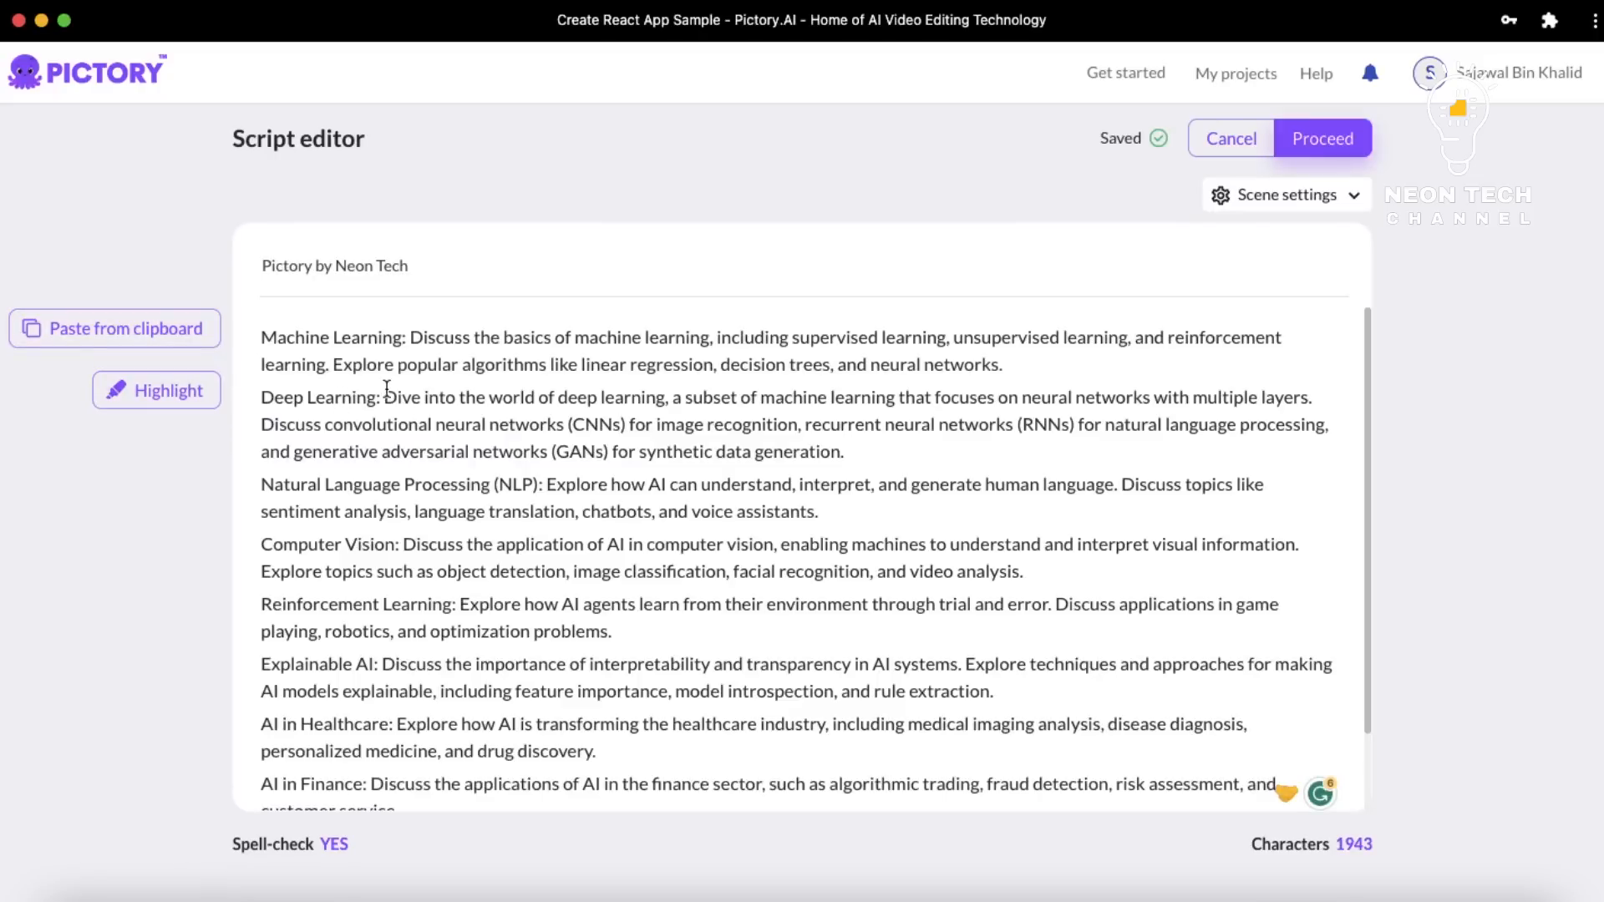
# Try highlighting the Deep Learning line's opening words as a keyword, then remove the highlight
pyautogui.moveTo(385, 398); pyautogui.dragTo(484, 401)
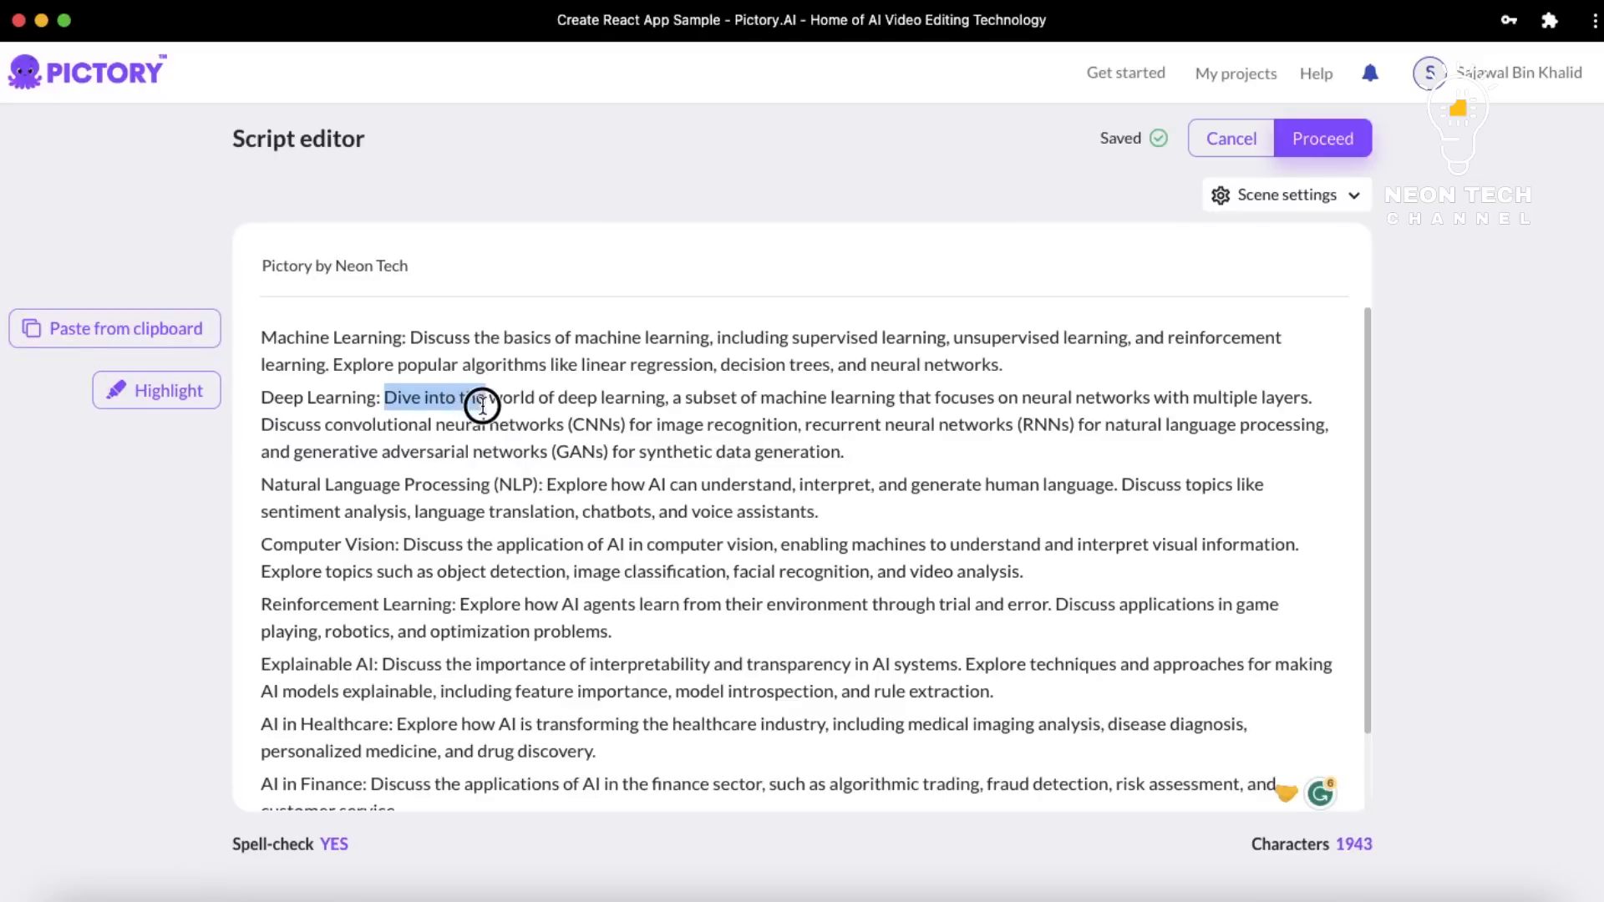
pyautogui.click(202, 404)
pyautogui.click(200, 404)
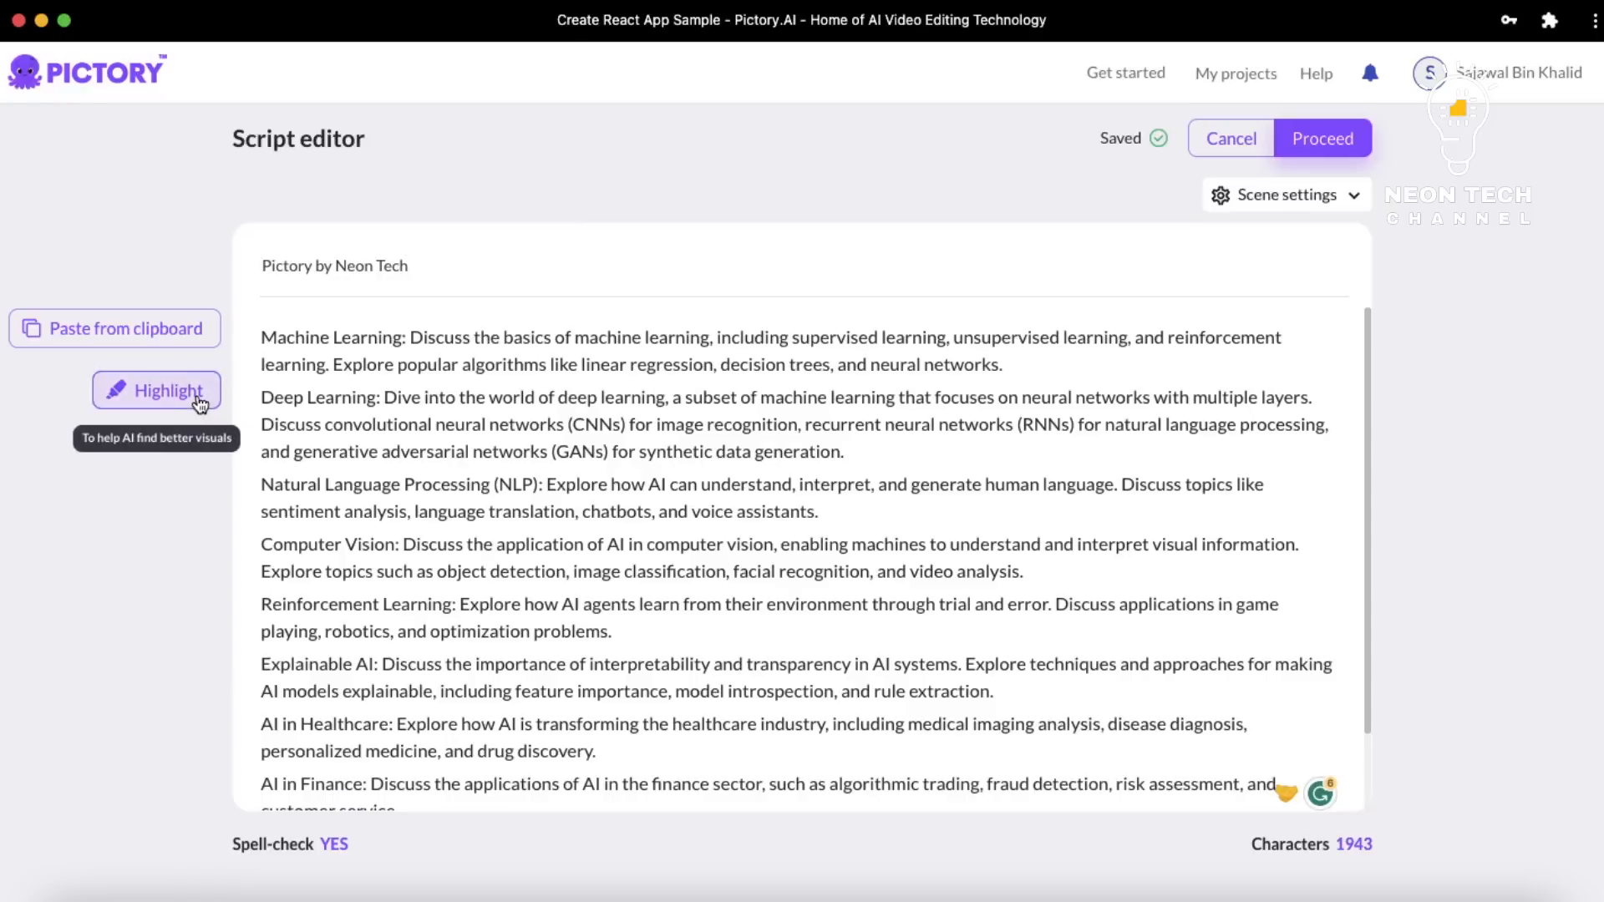
pyautogui.click(458, 484)
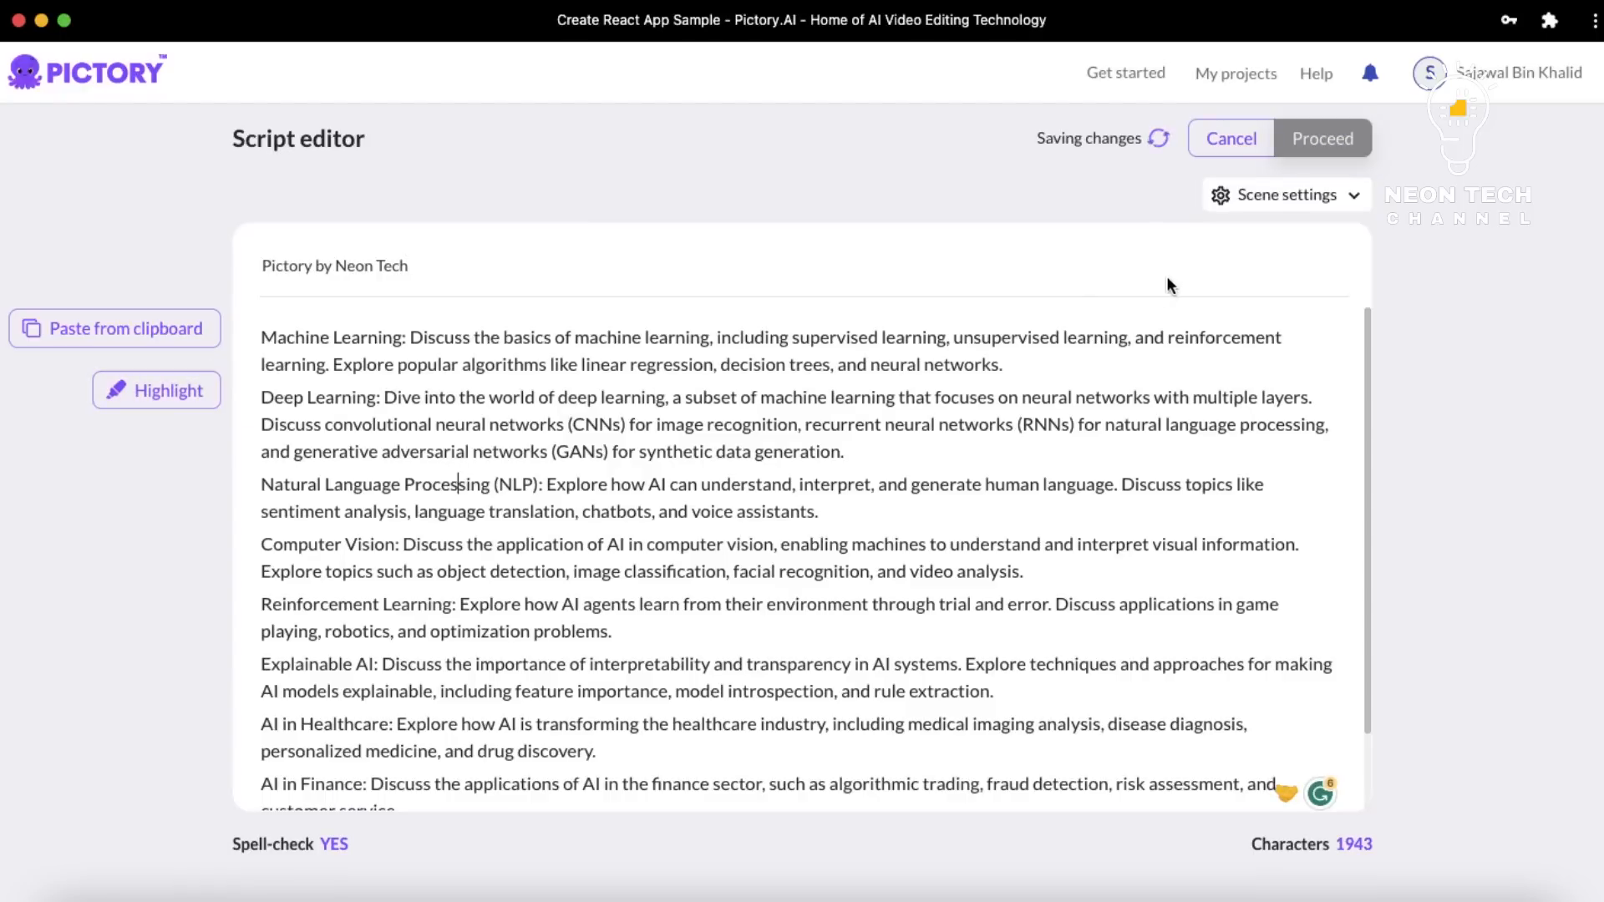
# Leave scene splitting set to Both in the scene settings
pyautogui.click(1286, 195)
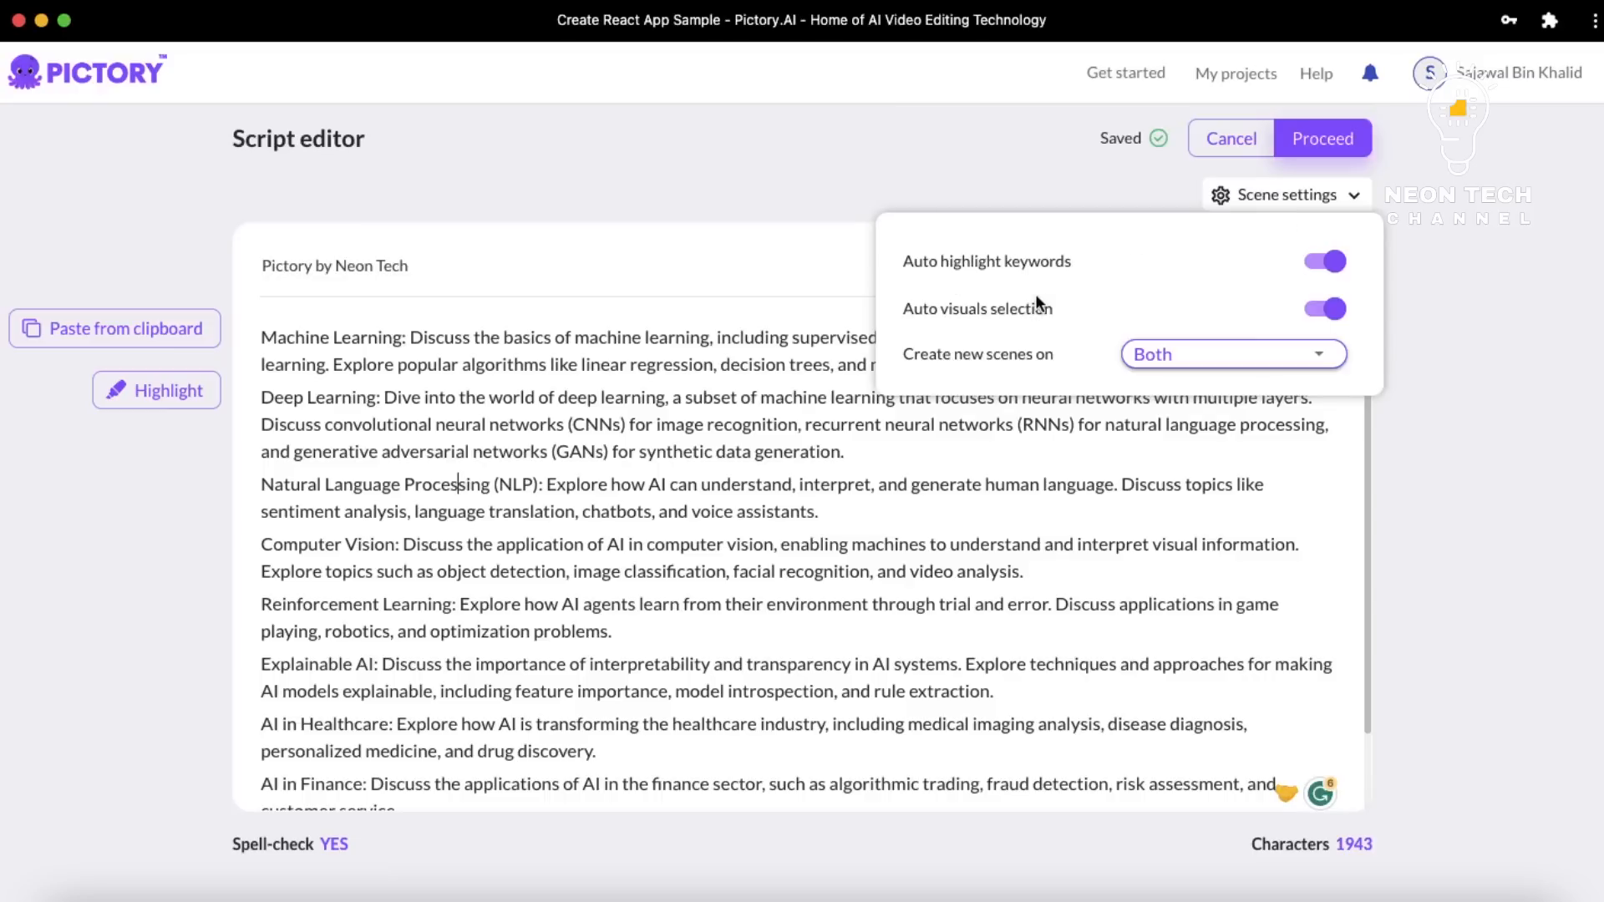
pyautogui.click(1256, 362)
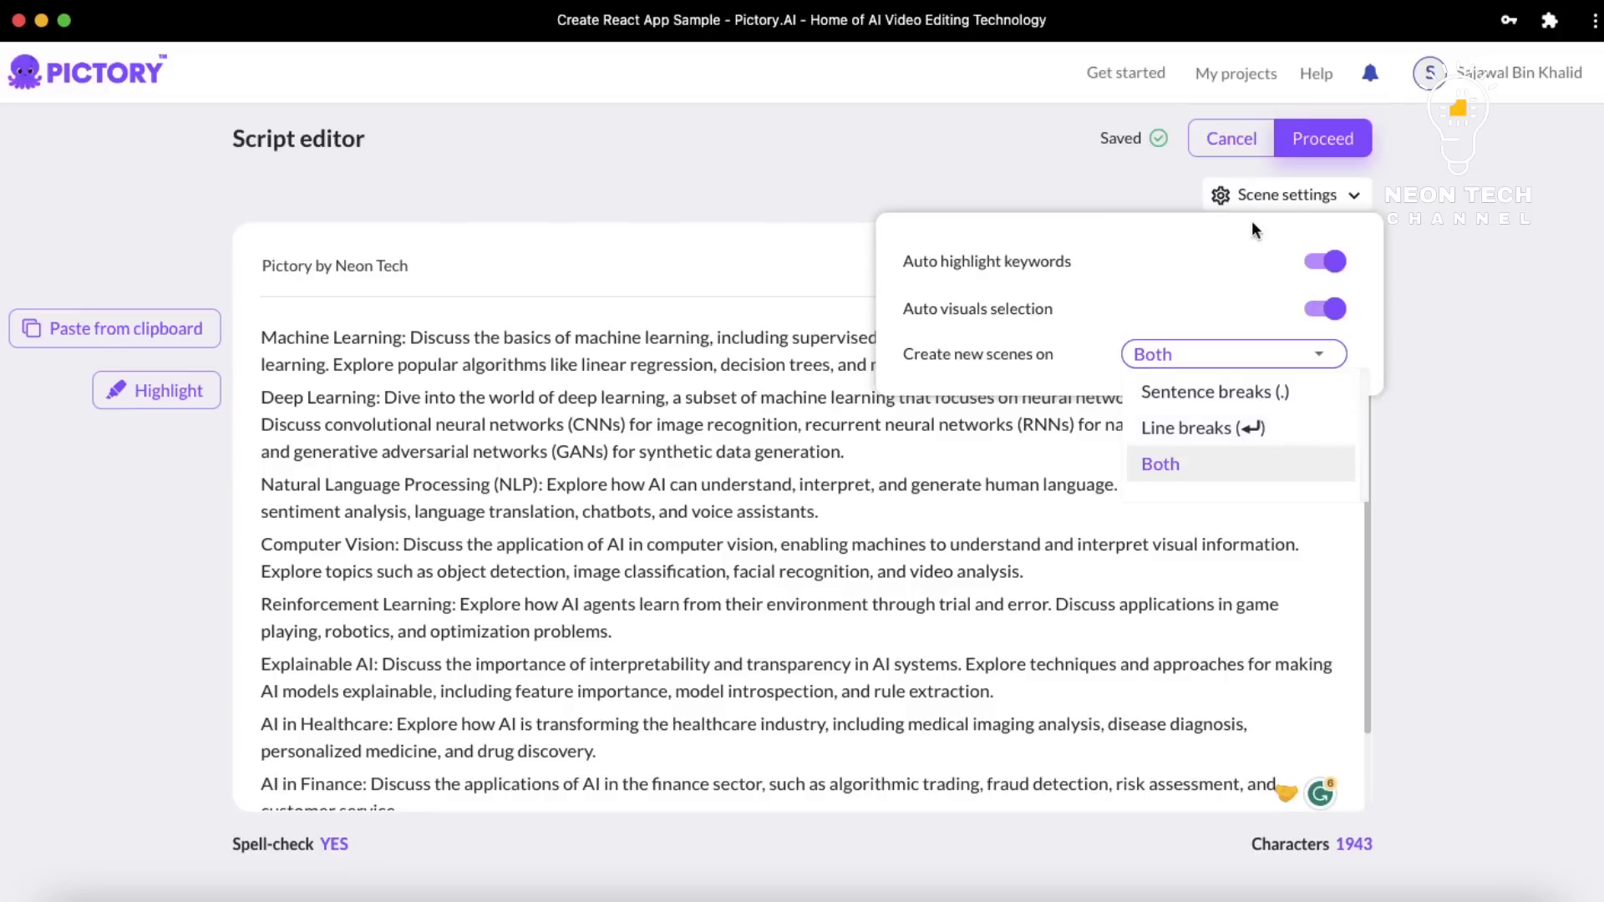
pyautogui.click(1288, 197)
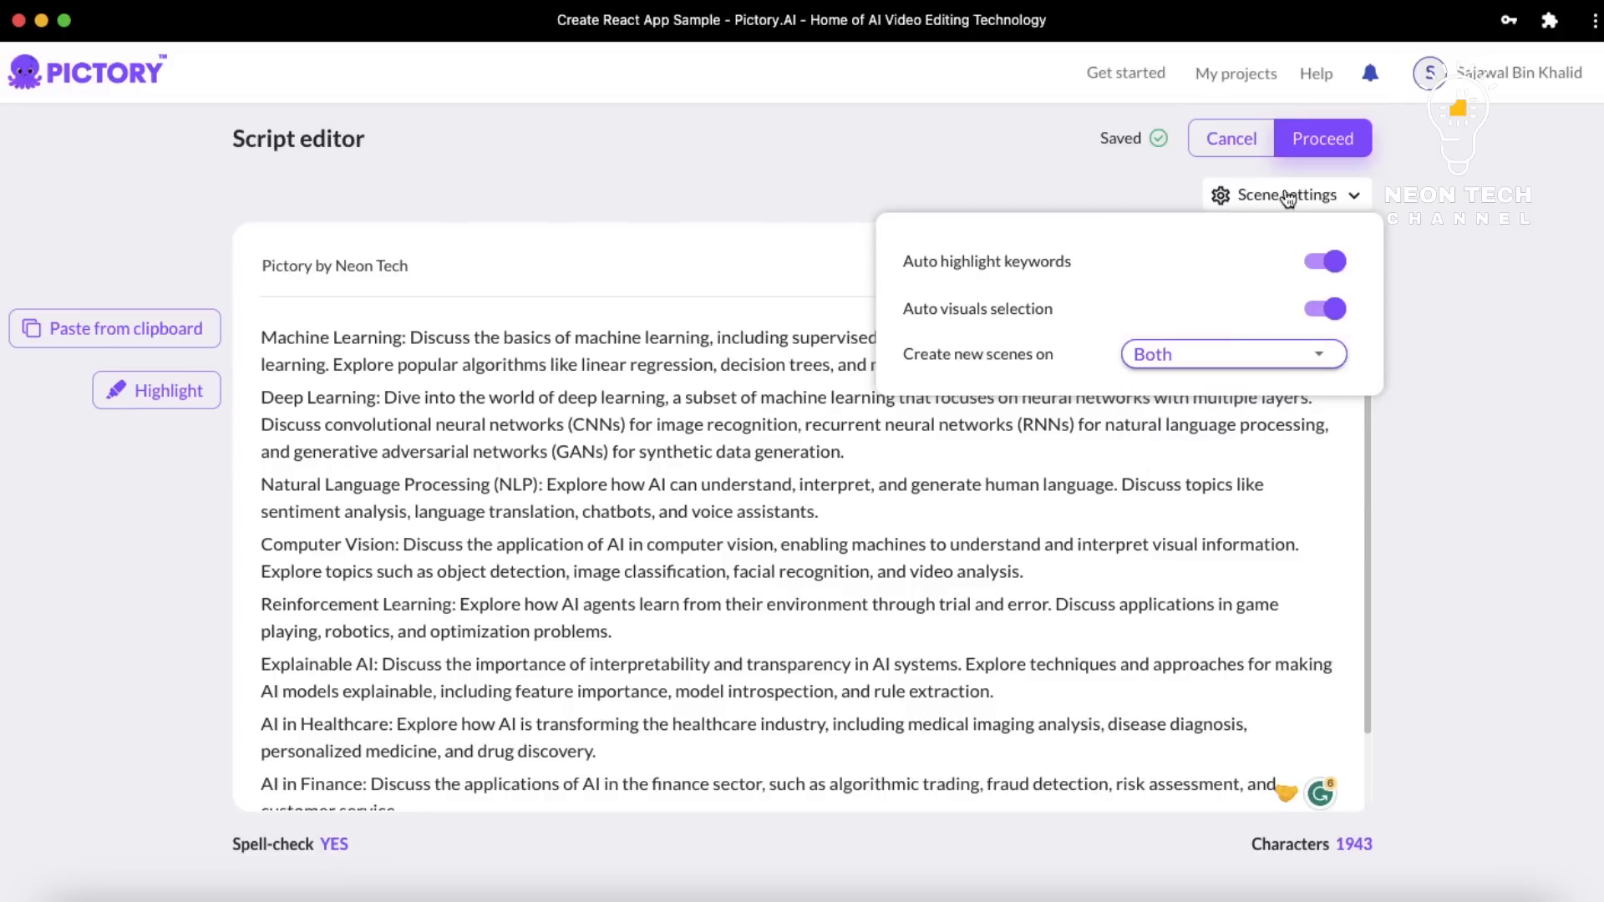
pyautogui.click(1288, 198)
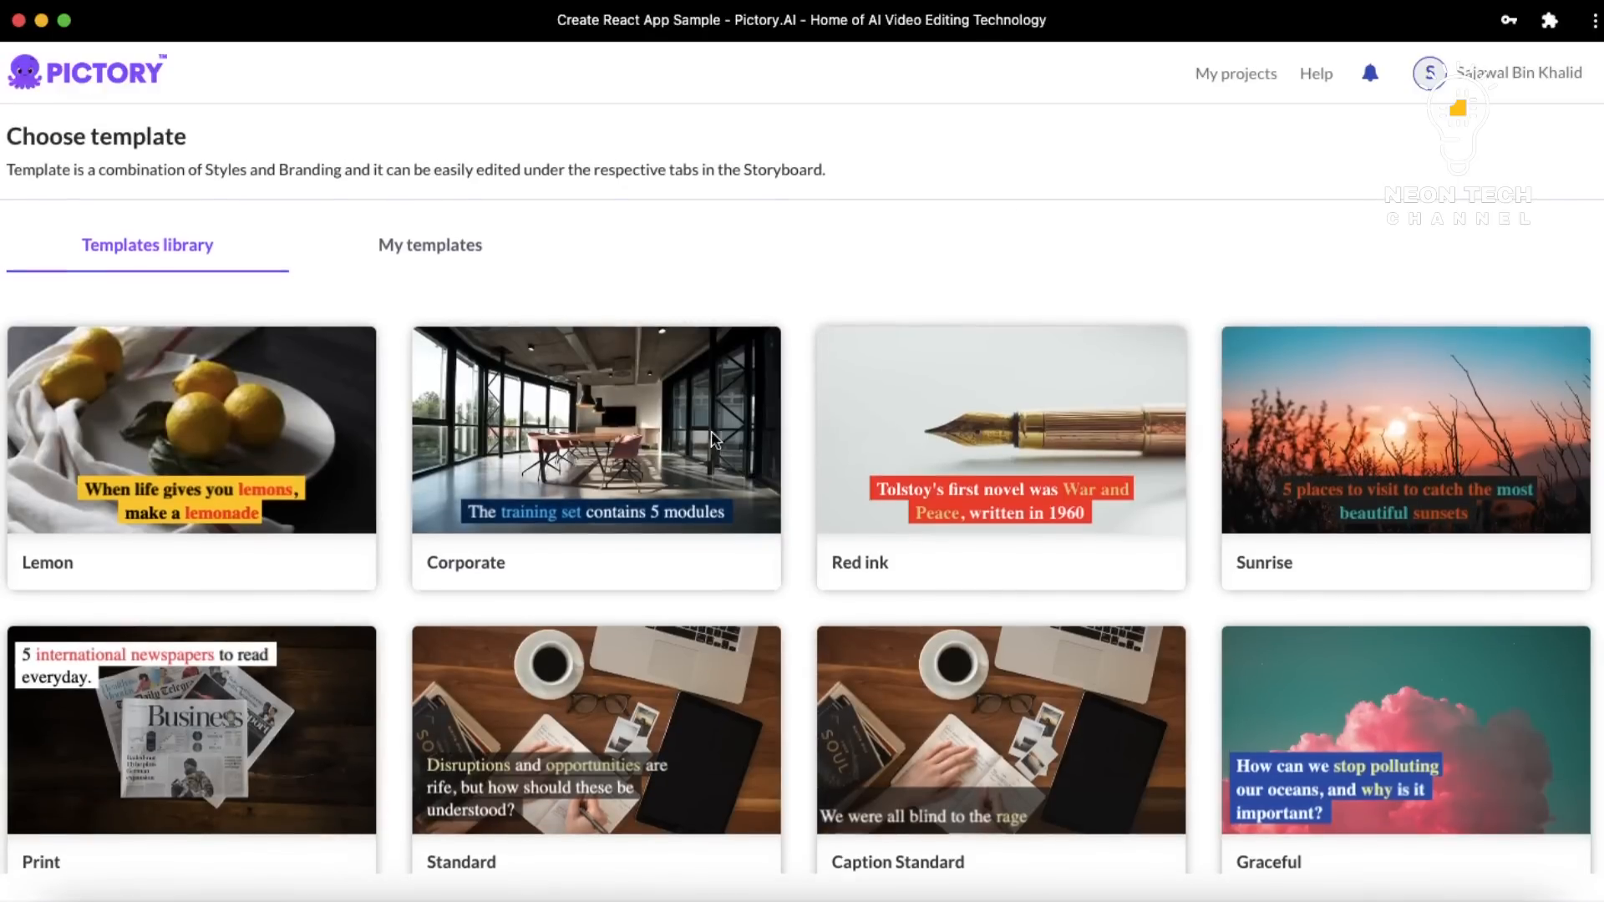
# Pick the Subtitle Italics template and confirm the 16:9 aspect ratio
pyautogui.scroll(-2, 689, 447)
pyautogui.scroll(-2, 688, 449)
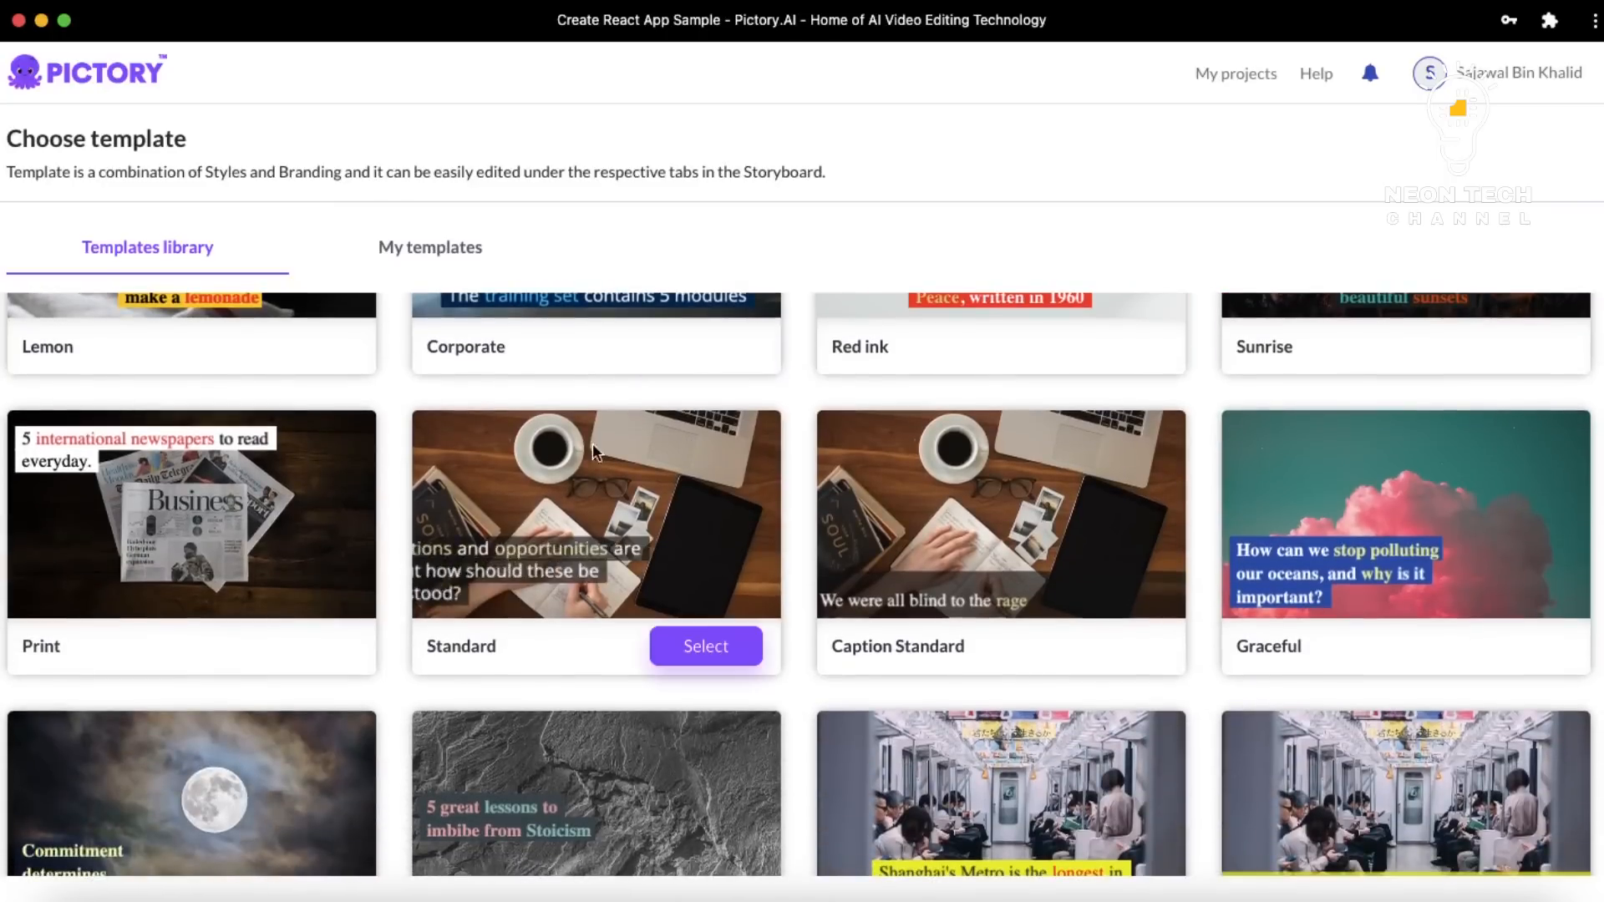
pyautogui.scroll(-4, 665, 505)
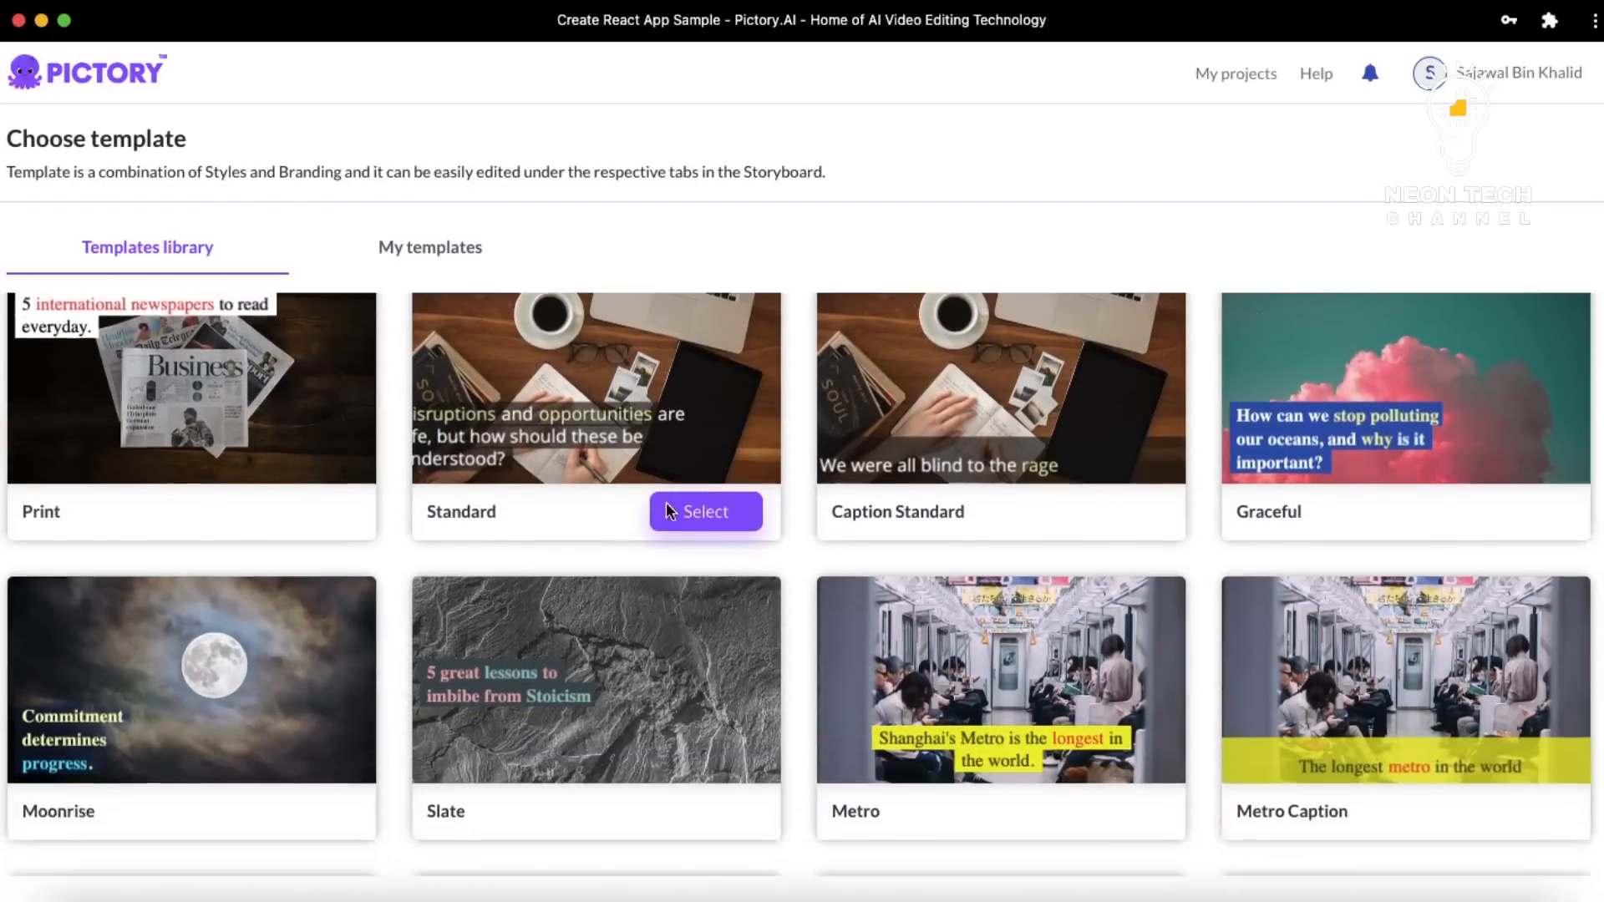
pyautogui.scroll(-3, 665, 506)
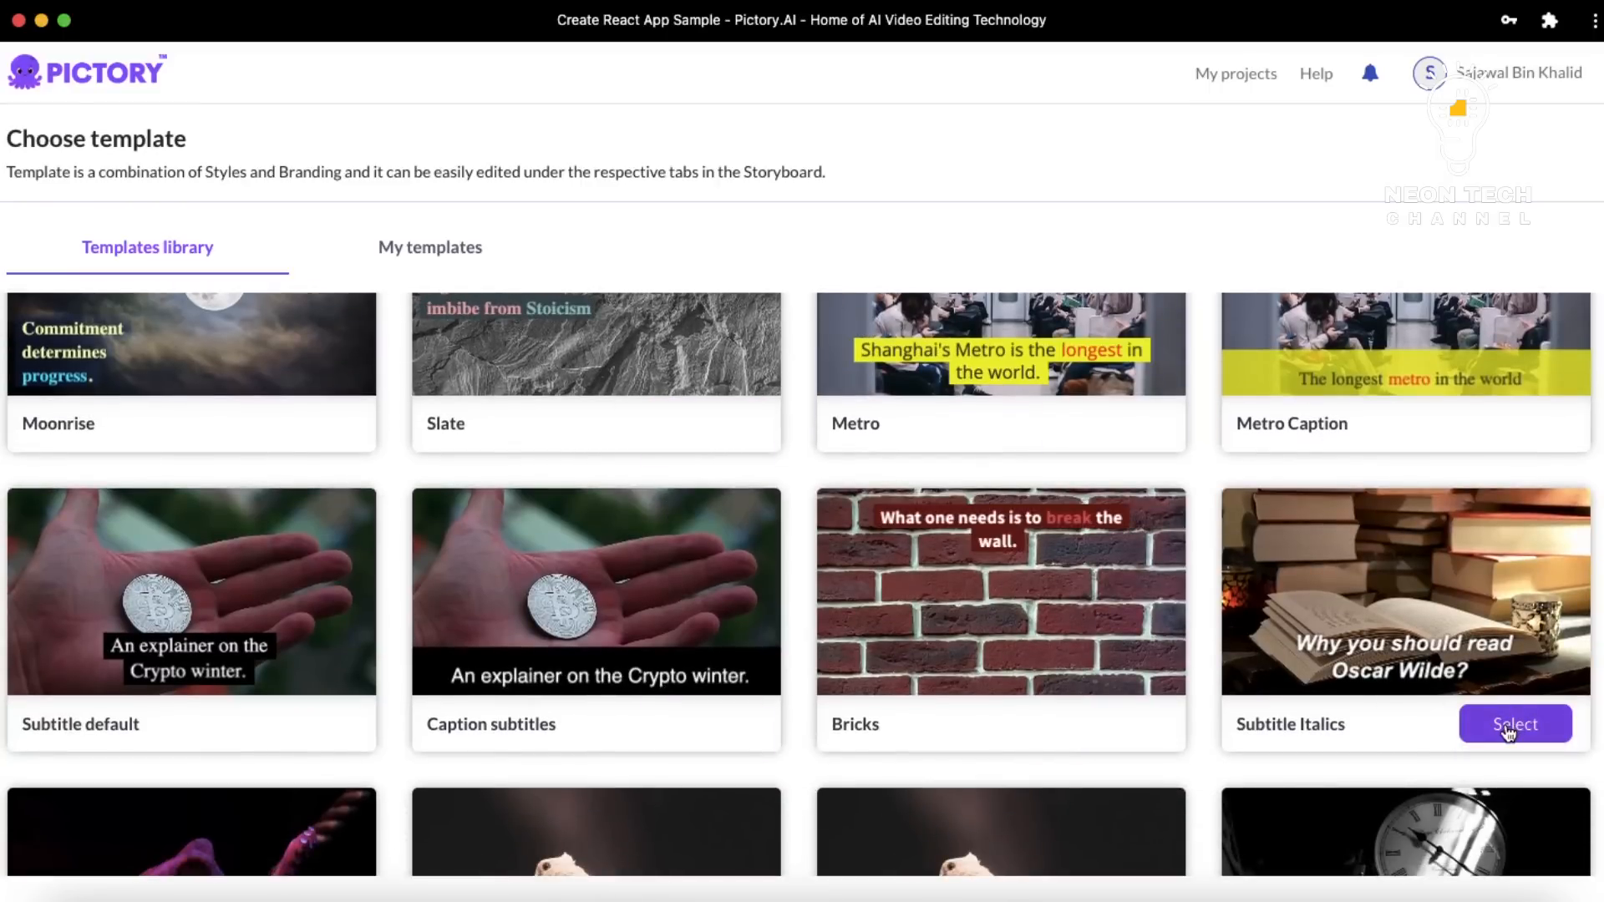
pyautogui.click(1506, 728)
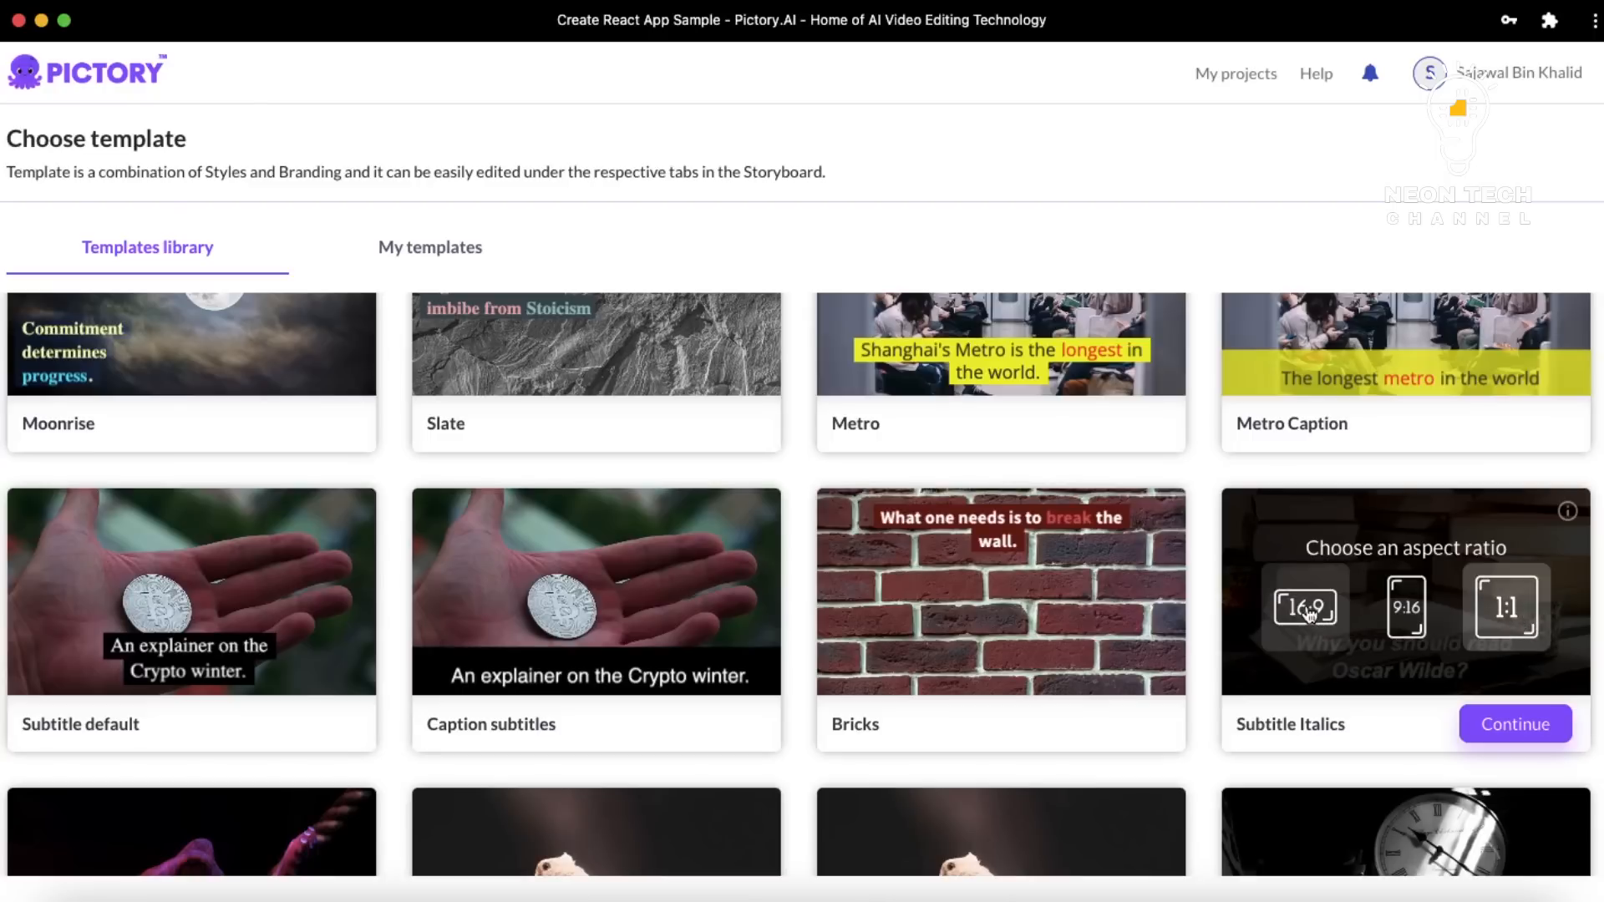
pyautogui.click(1518, 733)
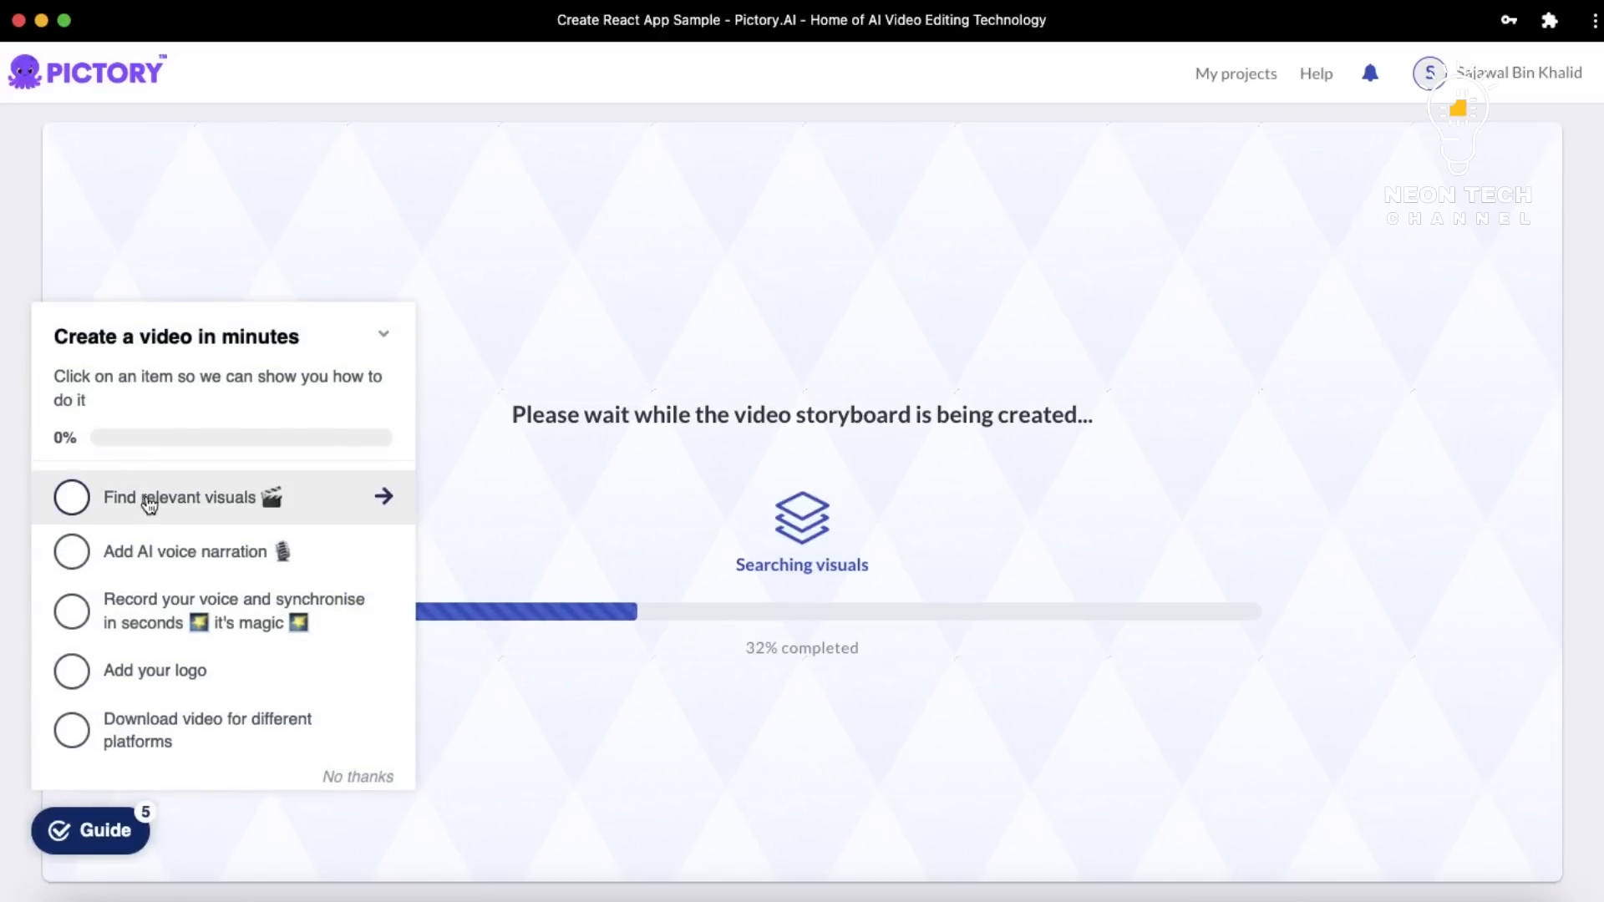
# Collapse the Guide panel while the storyboard is generated
pyautogui.click(385, 336)
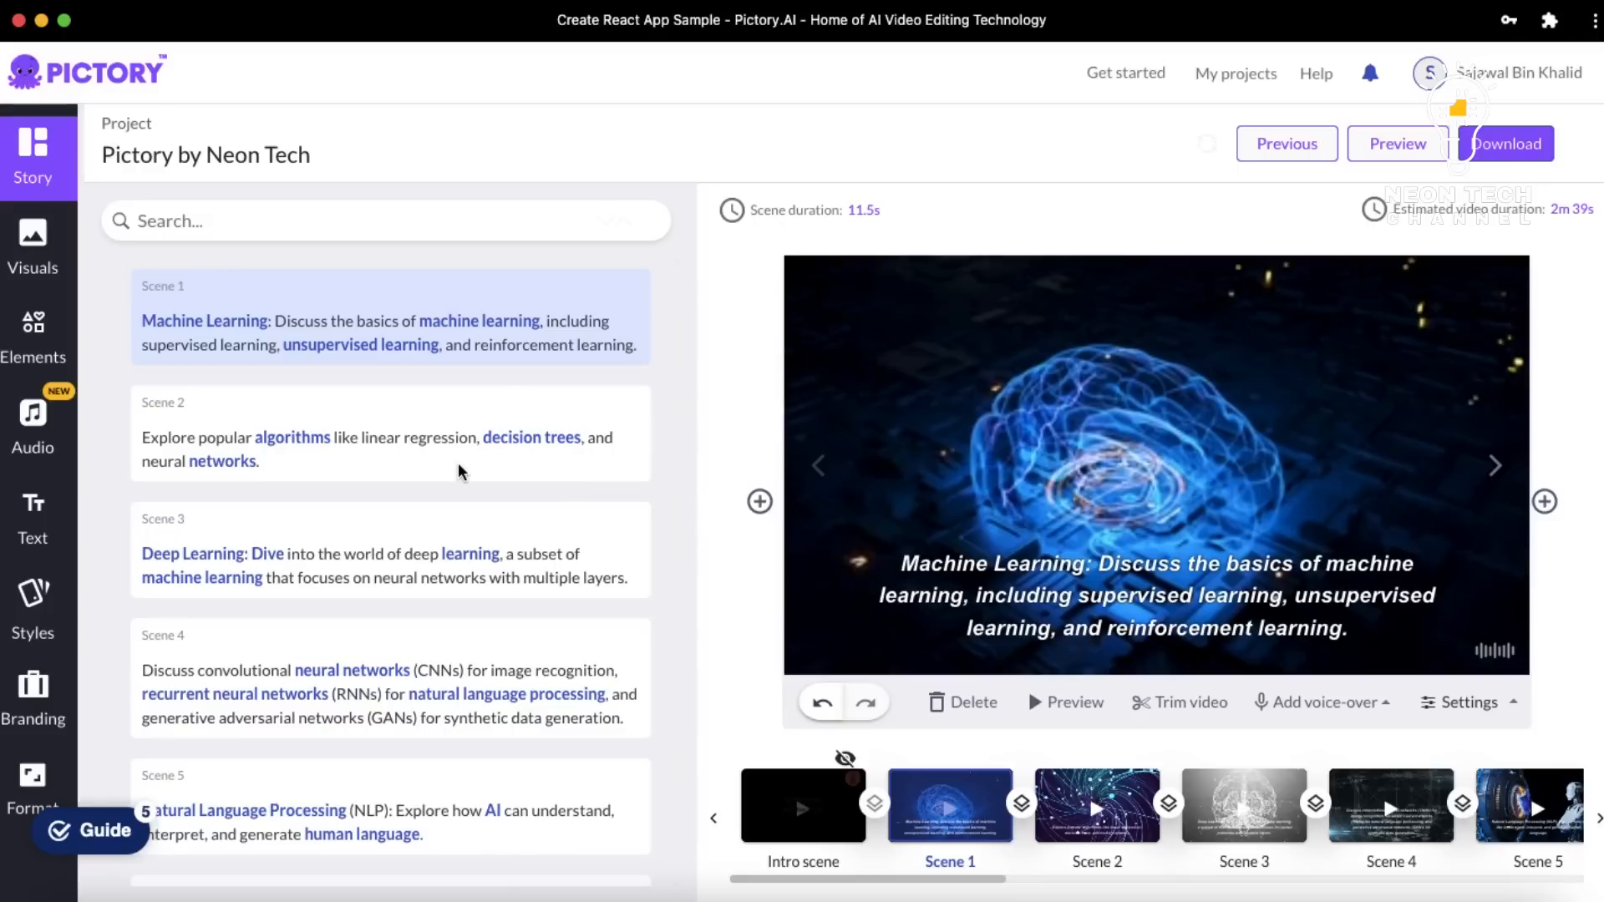
pyautogui.scroll(-2, 457, 472)
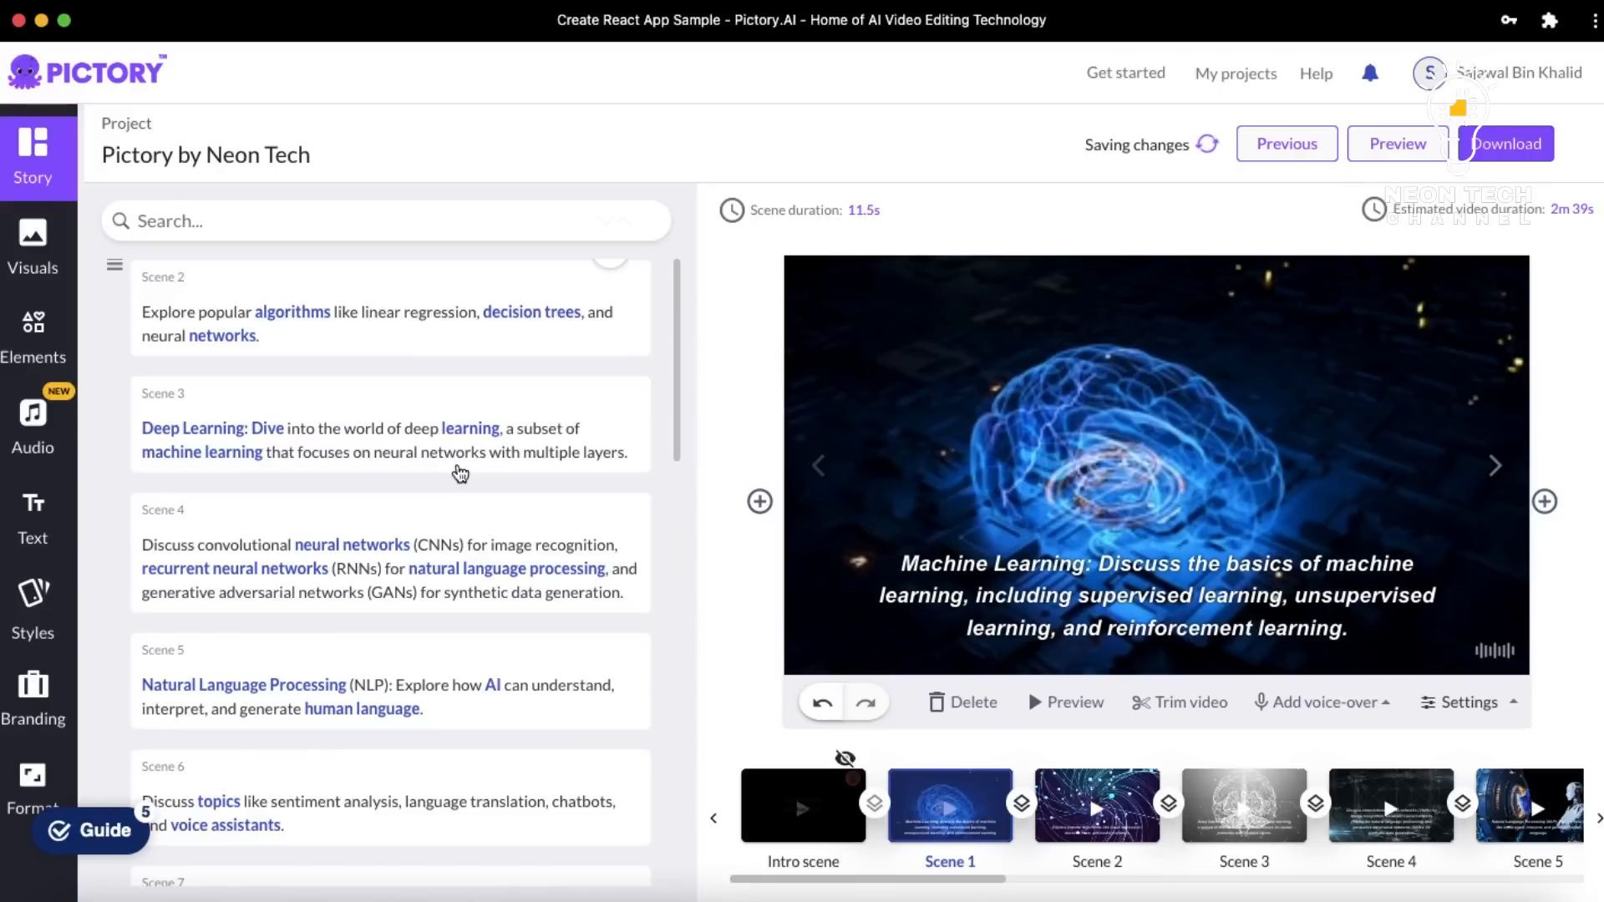
pyautogui.scroll(2, 459, 474)
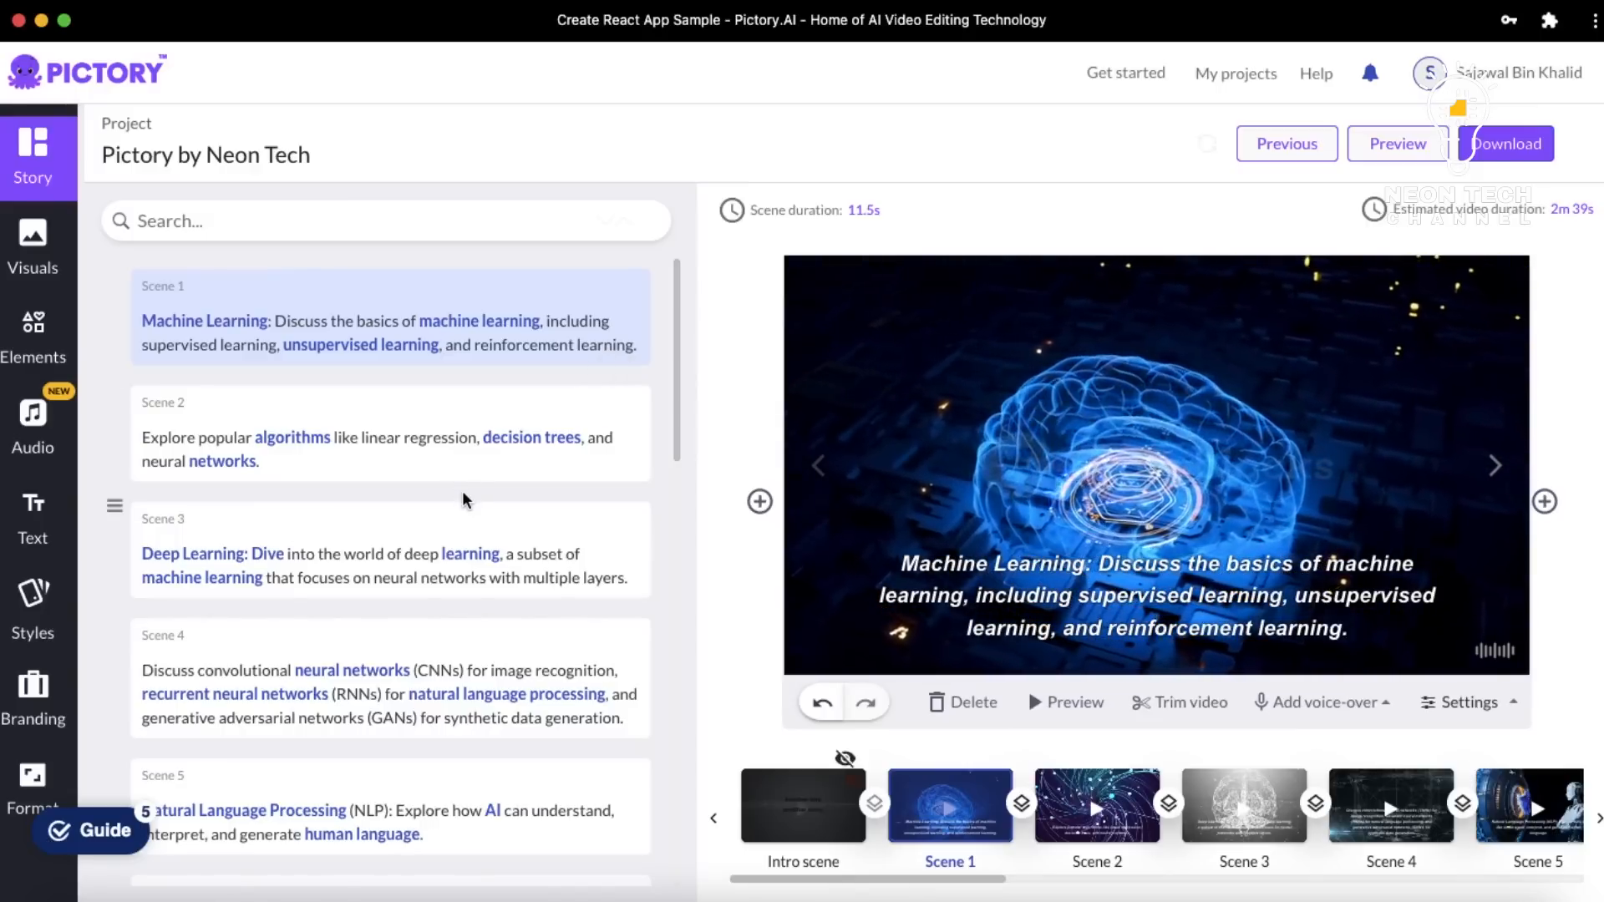
pyautogui.scroll(-15, 465, 500)
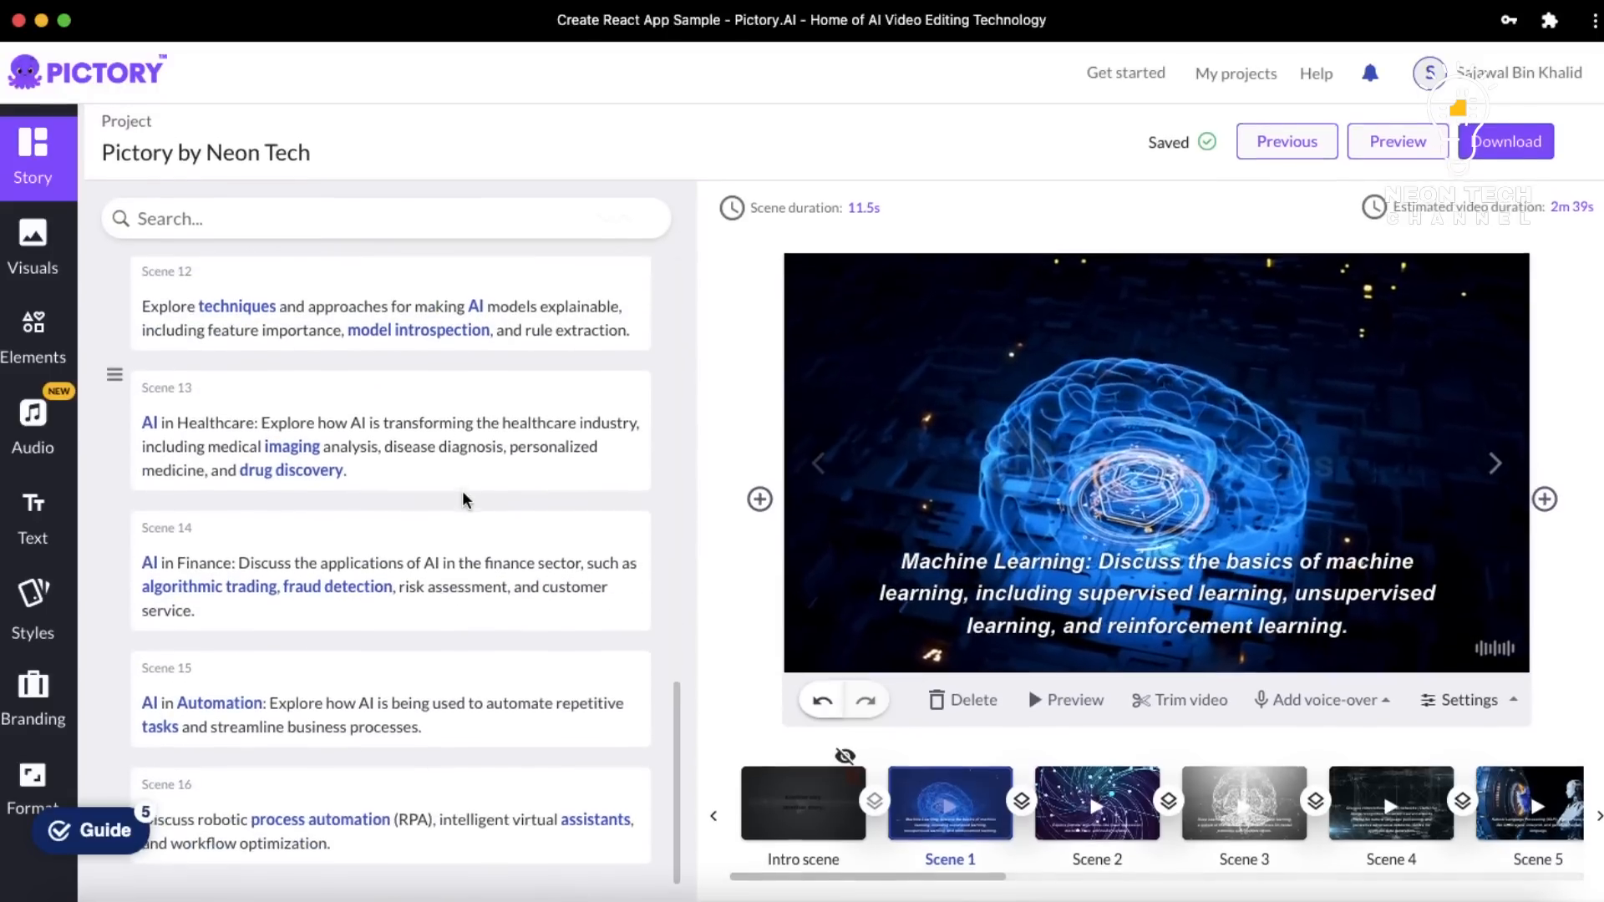
pyautogui.scroll(15, 418, 591)
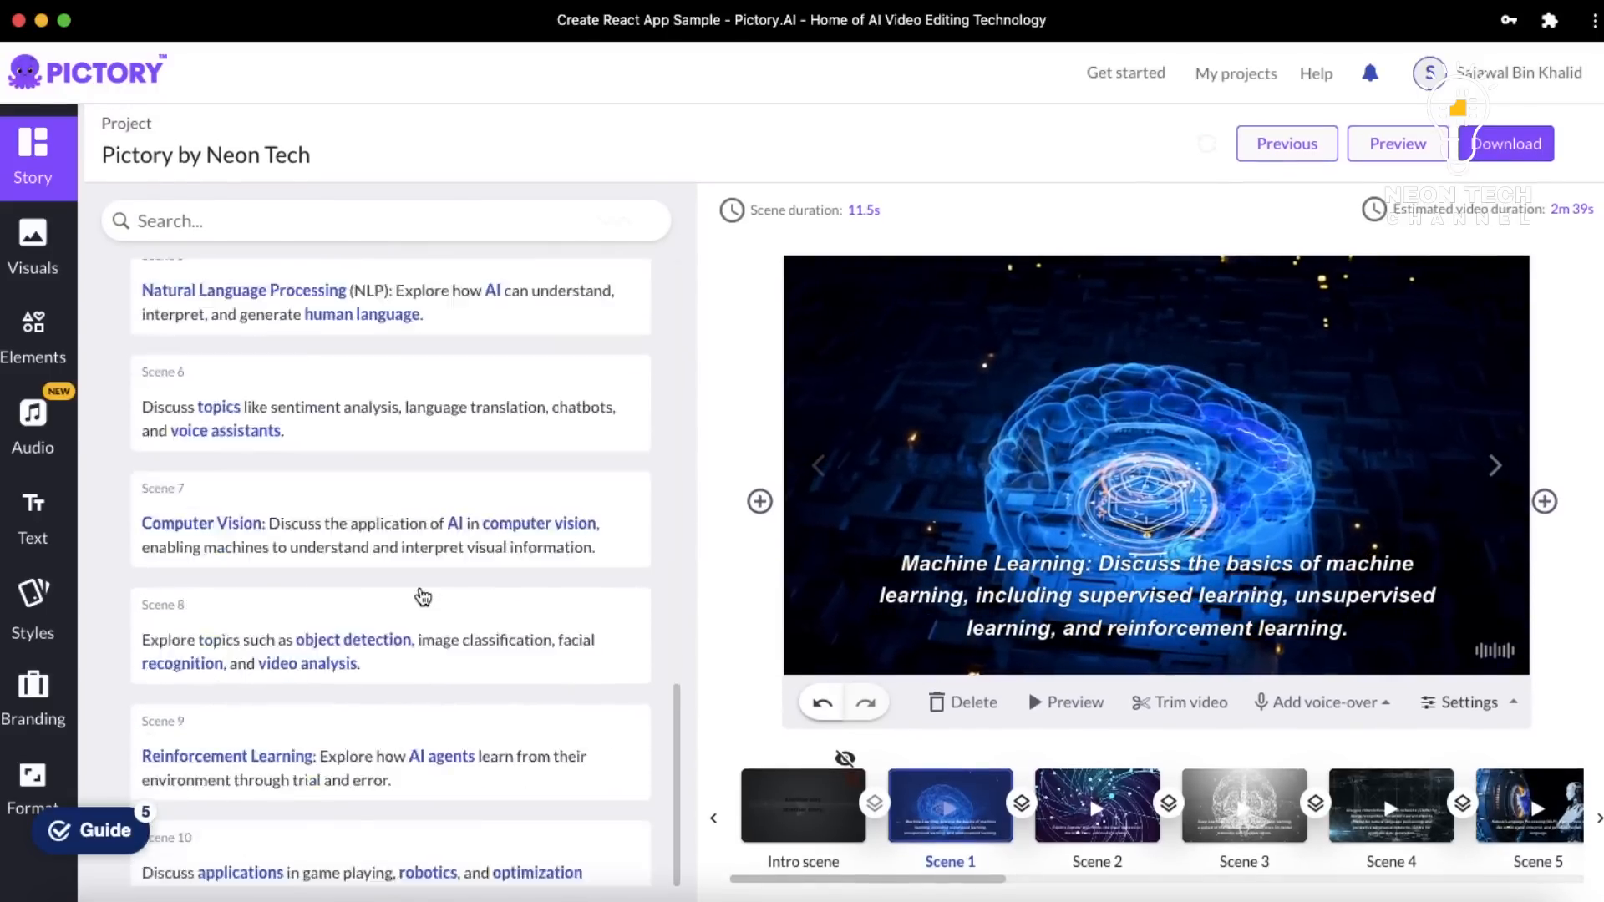
pyautogui.scroll(-15, 423, 596)
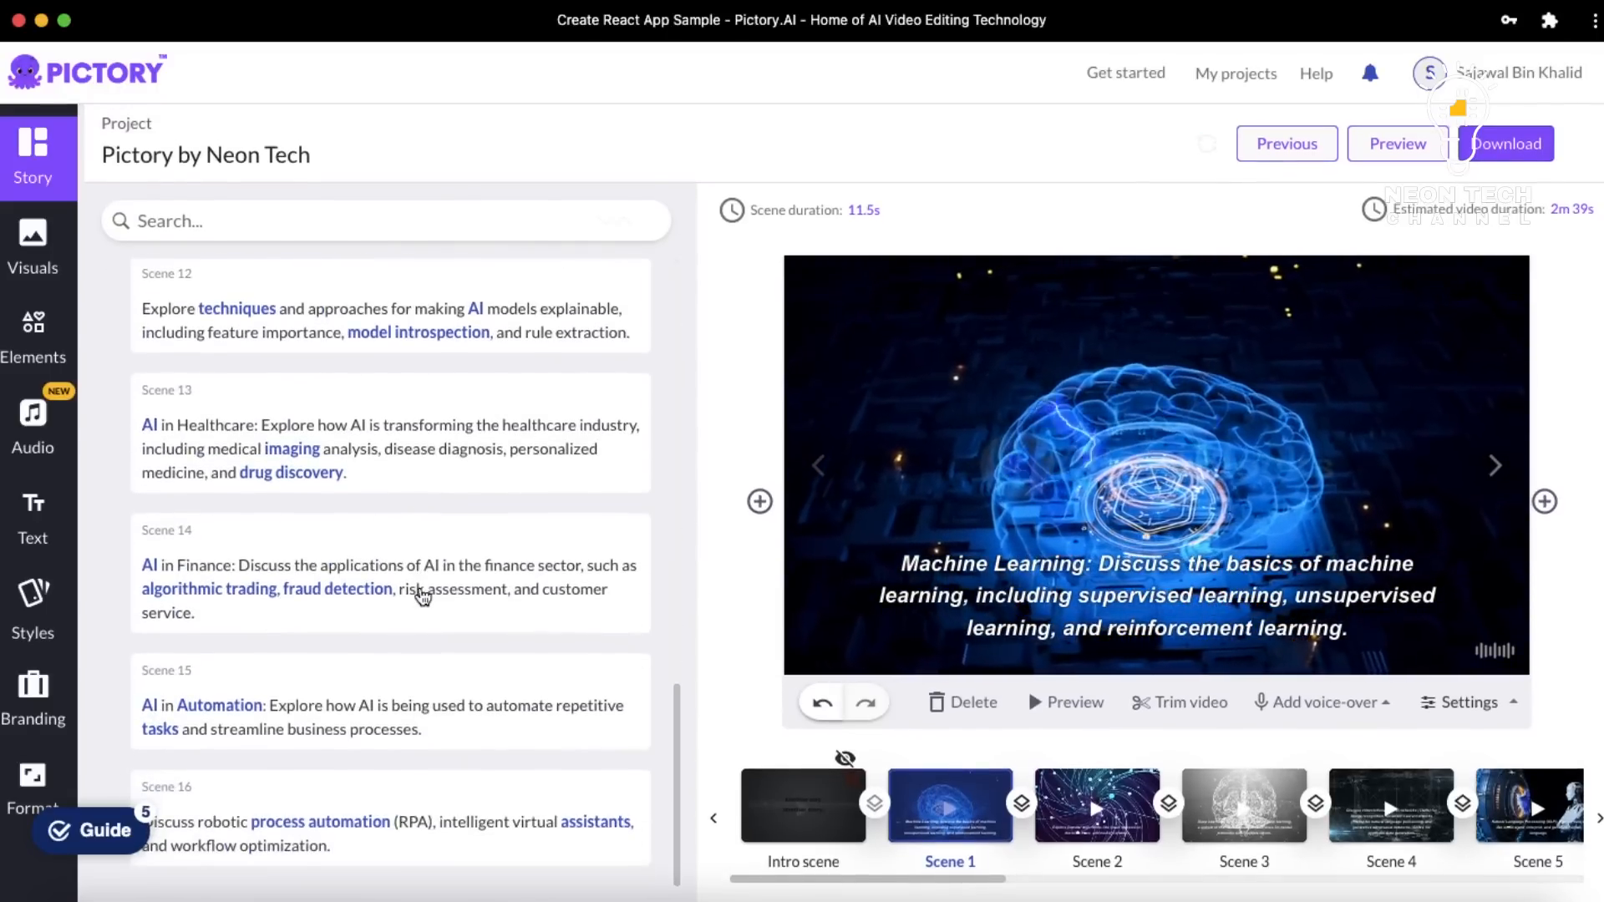
pyautogui.scroll(15, 423, 595)
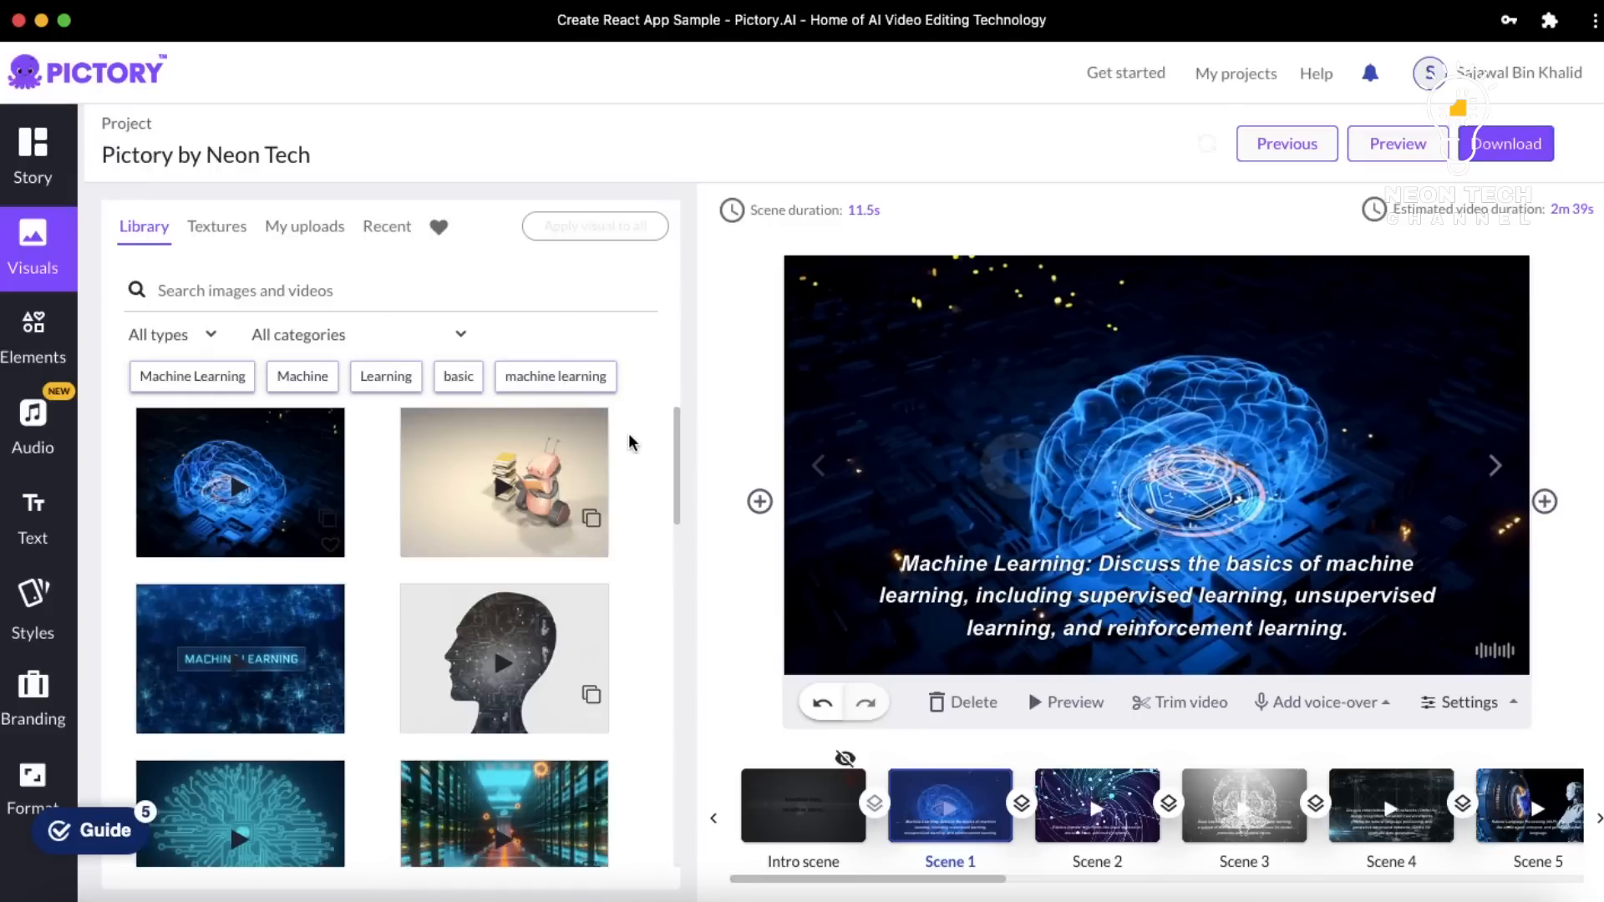
# Filter the visuals library by the Machine Learning tag, then switch to the Elements panel
pyautogui.scroll(-3, 629, 442)
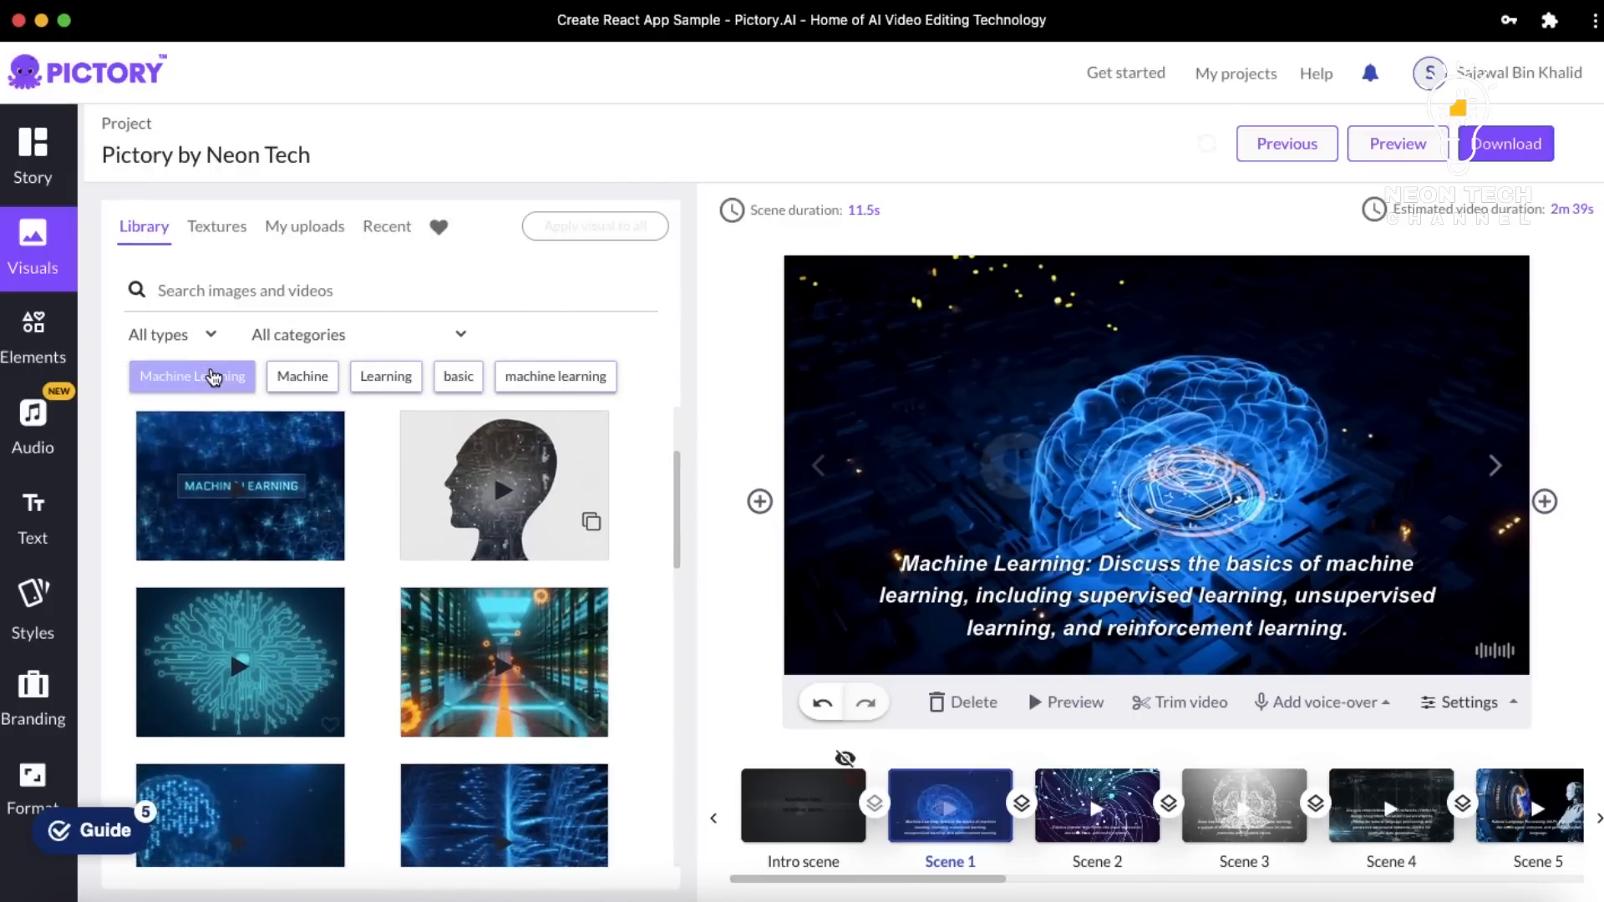
pyautogui.click(213, 378)
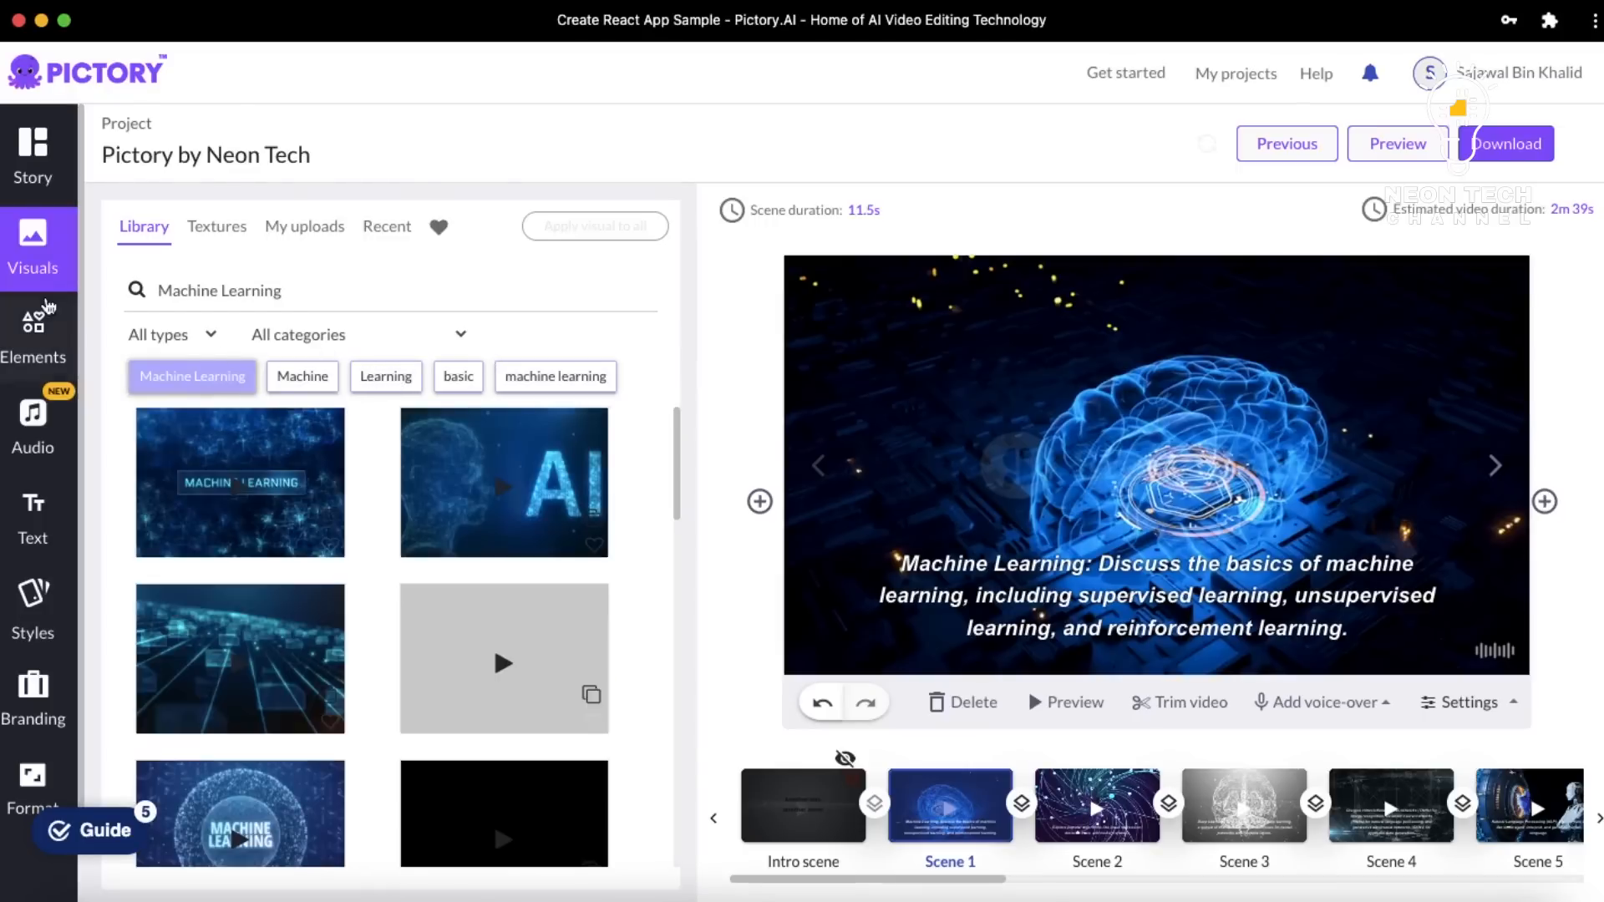
pyautogui.click(12, 324)
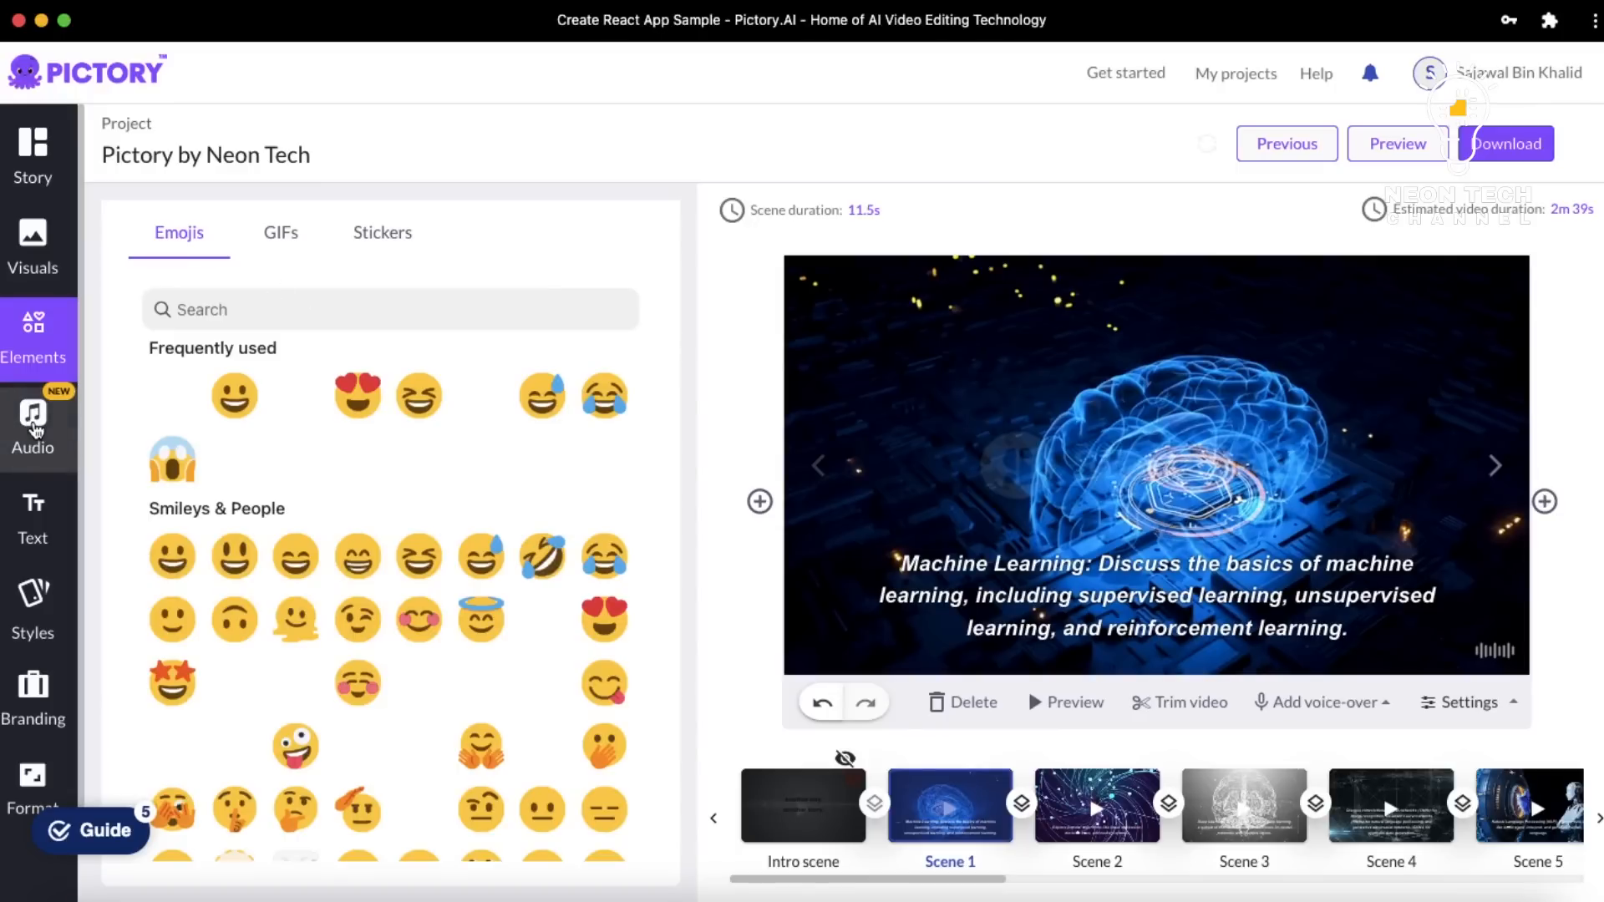
# Browse the Audio panel's AI voice list, dismissing the memory warning
pyautogui.click(33, 427)
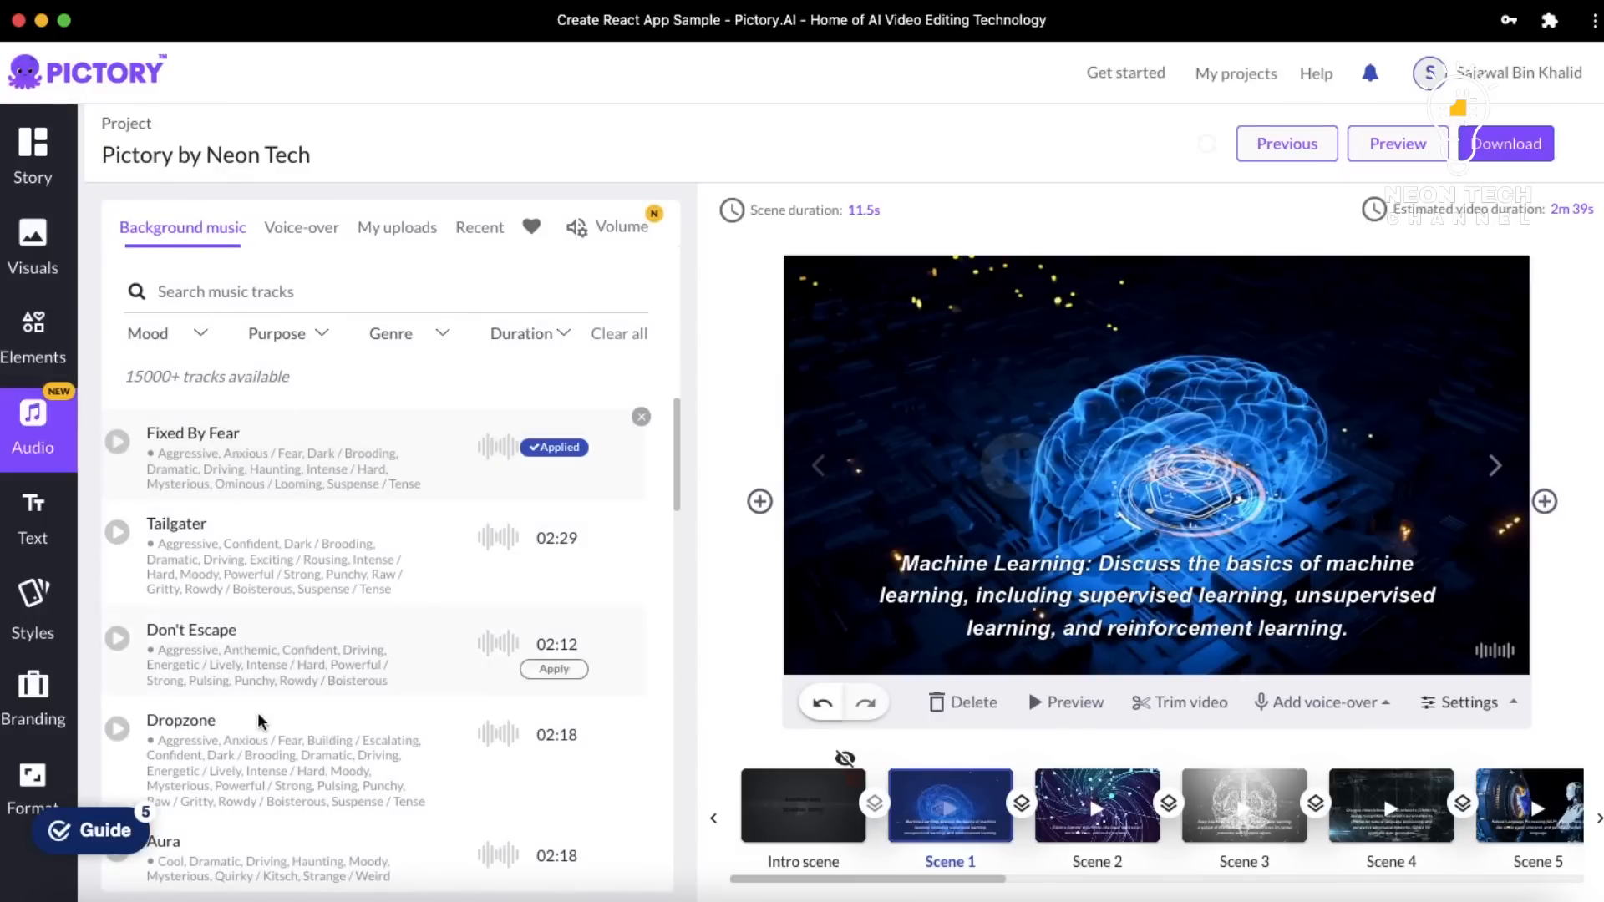
pyautogui.scroll(-4, 259, 718)
pyautogui.scroll(4, 259, 719)
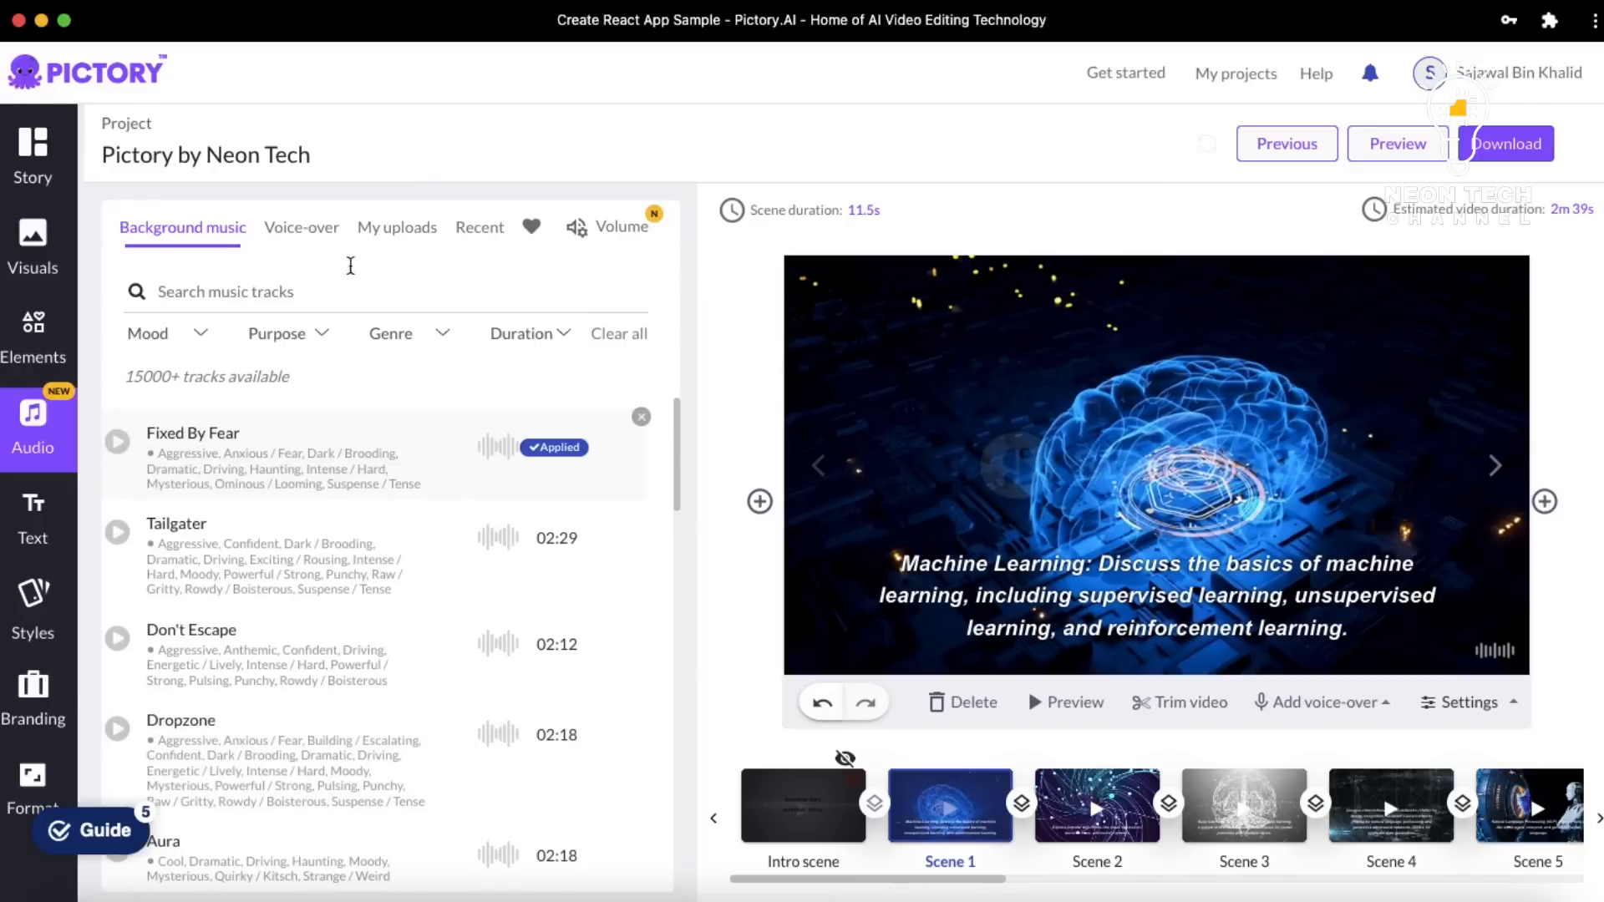
pyautogui.click(318, 240)
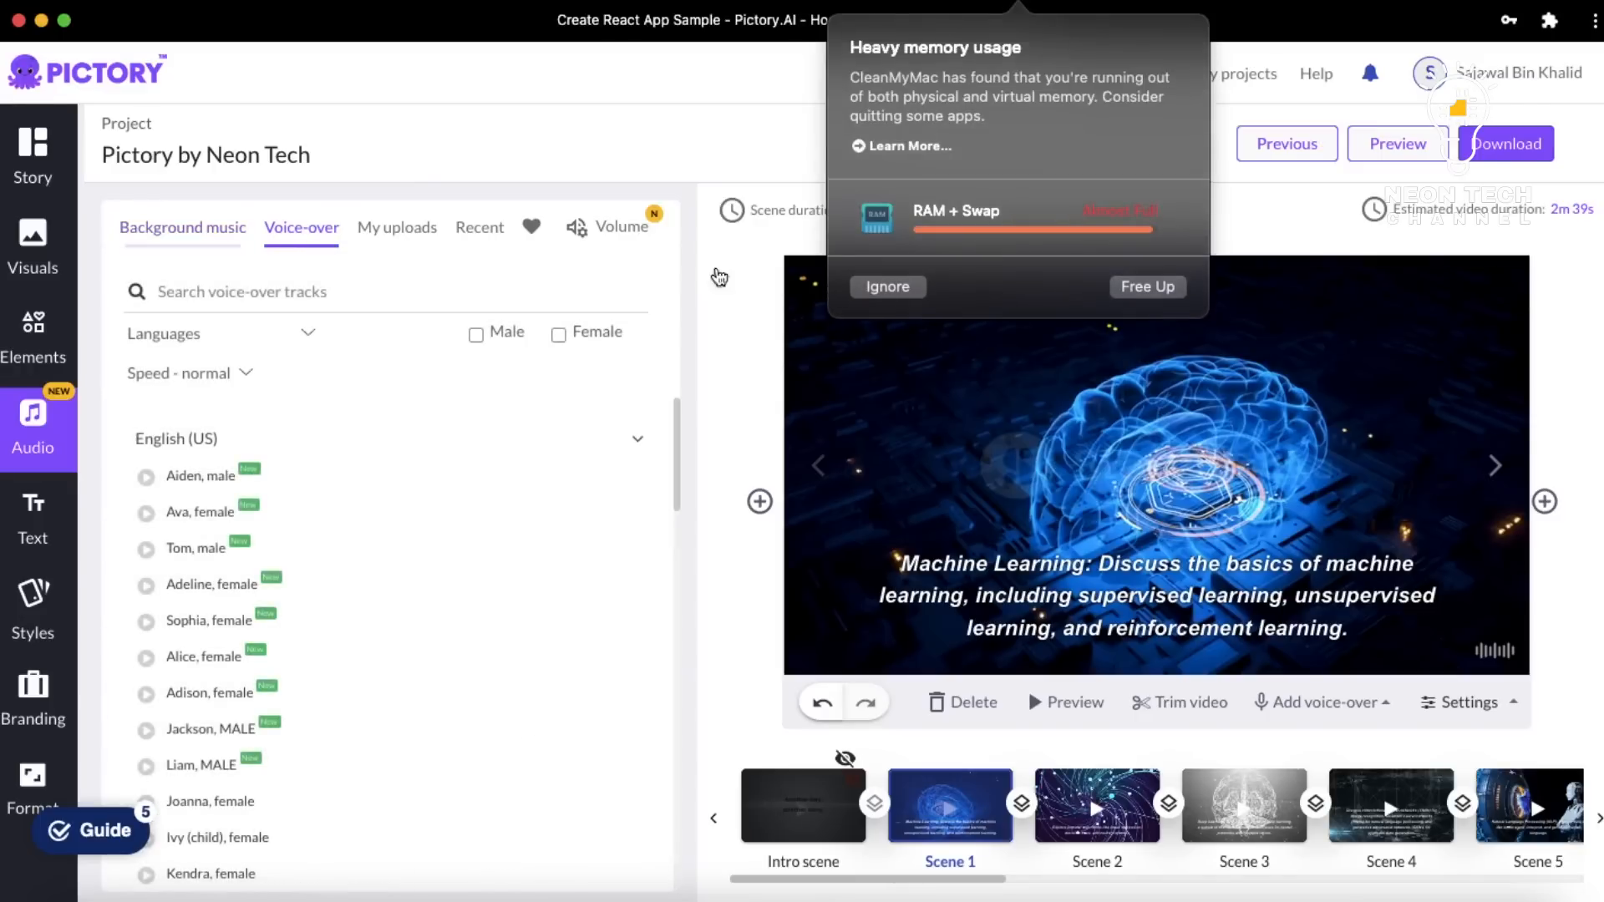
pyautogui.click(866, 287)
pyautogui.scroll(-10, 389, 514)
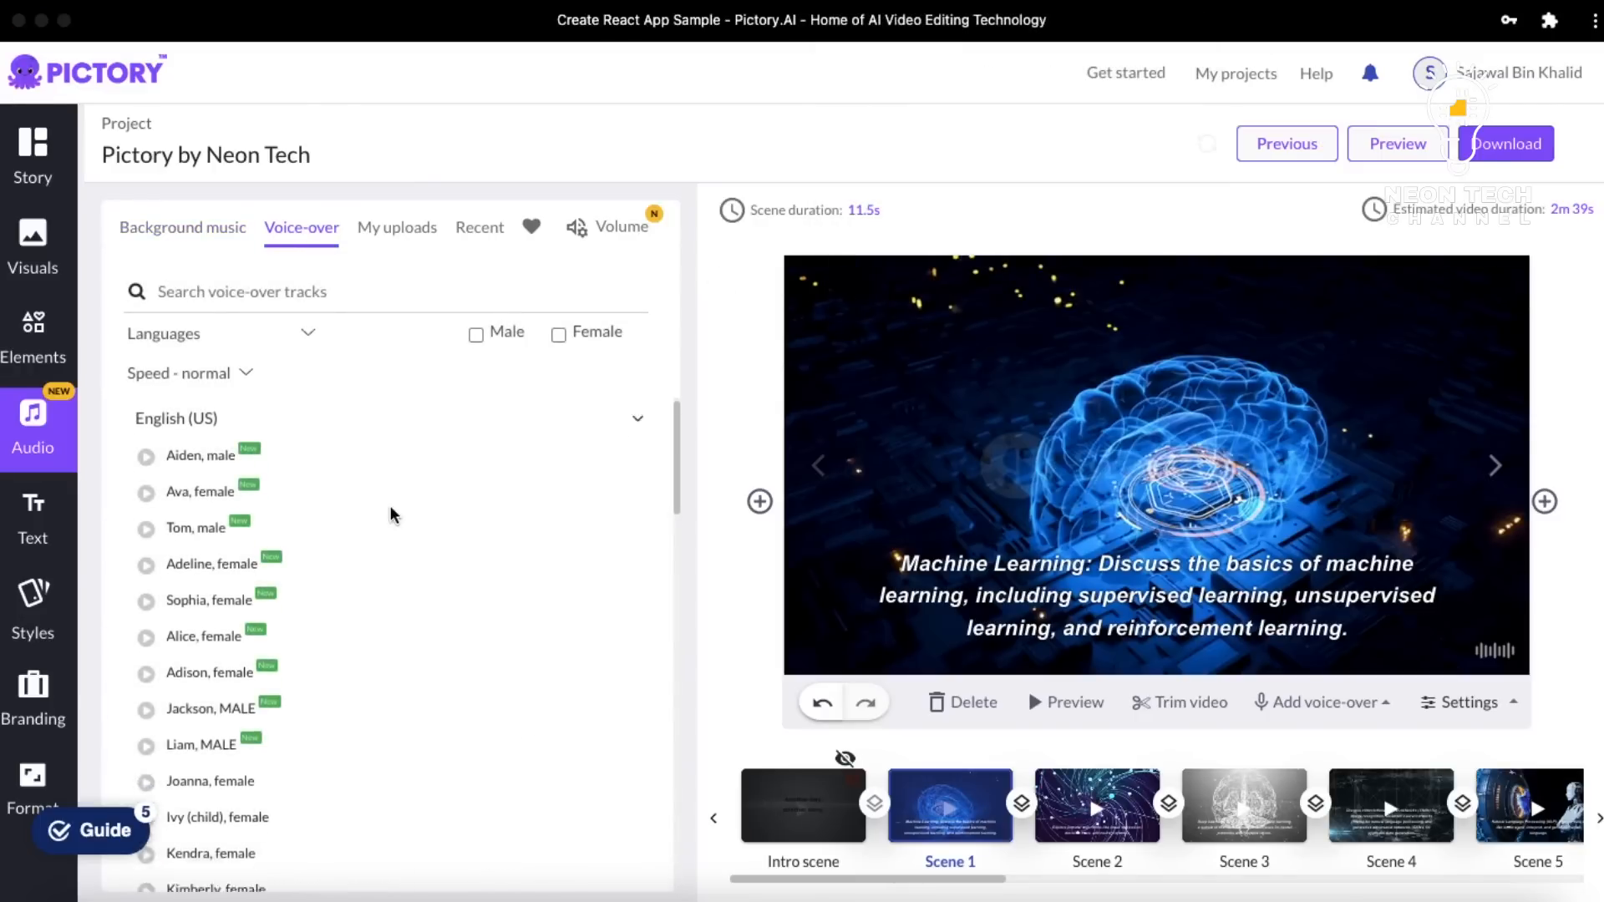
pyautogui.scroll(10, 389, 505)
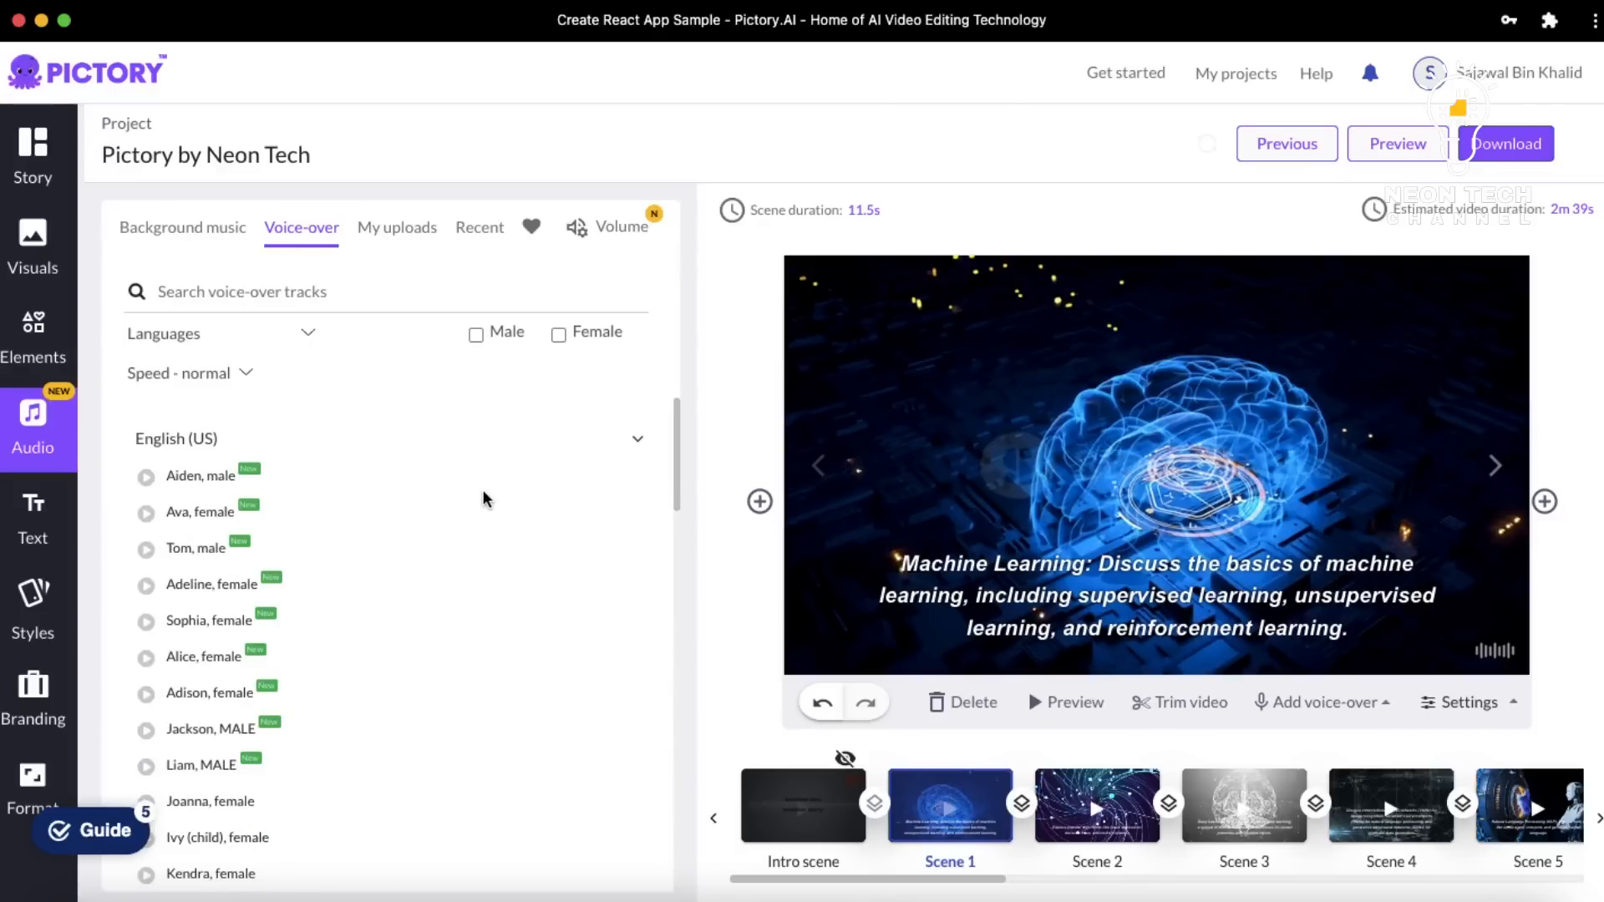
# Look through uploaded music, uploaded voice-overs, recent and favourite audio
pyautogui.moveTo(268, 509)
pyautogui.click(396, 226)
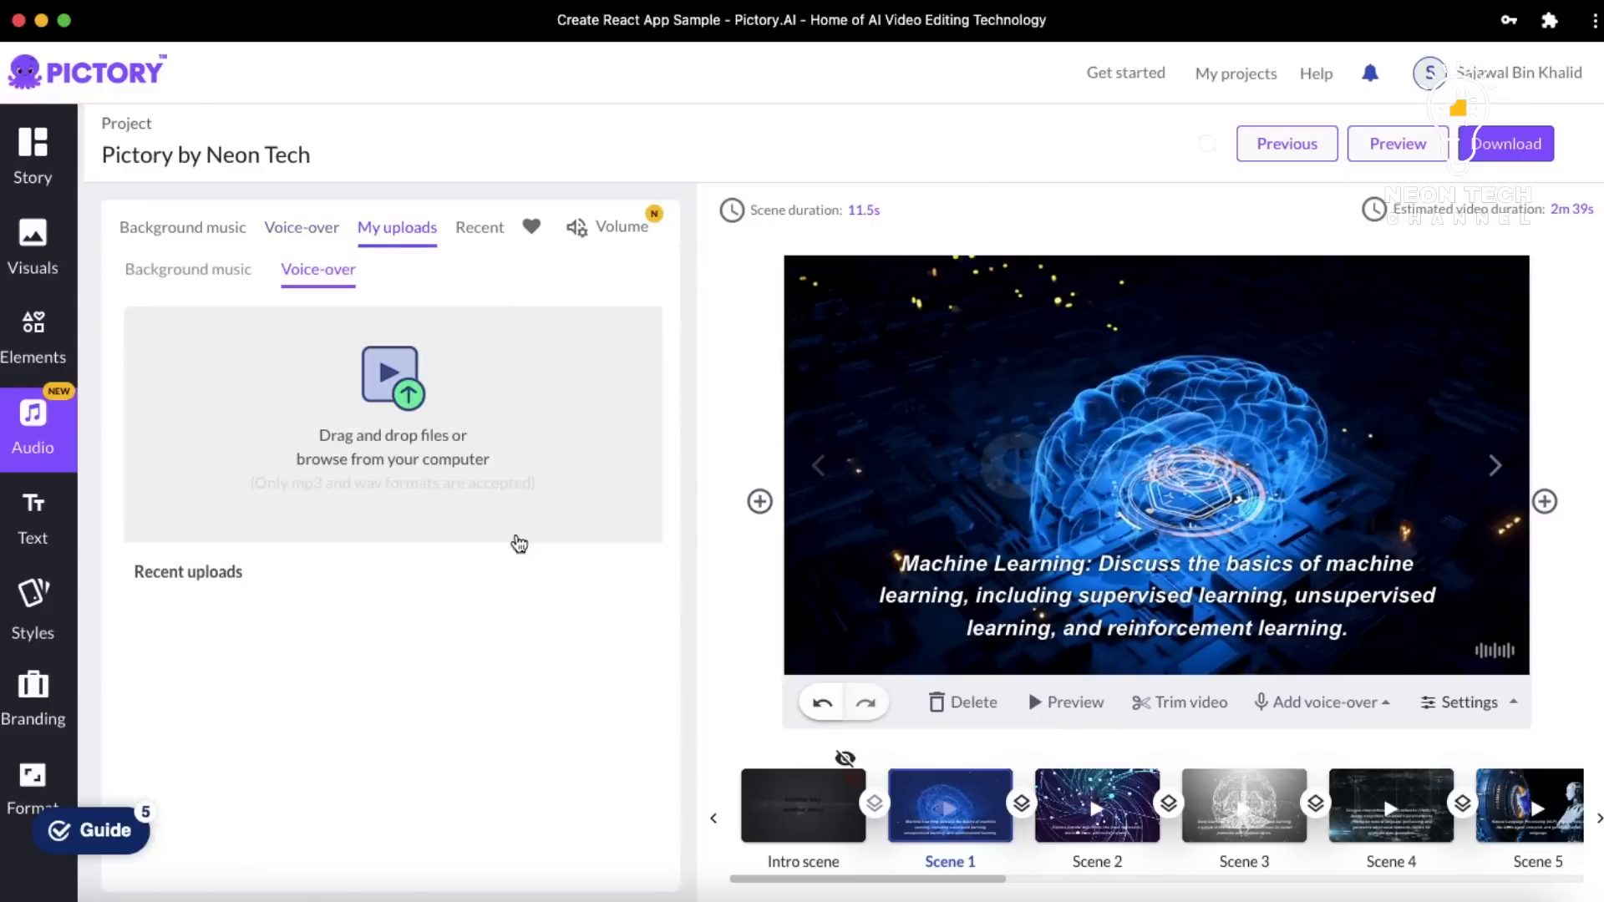
pyautogui.click(183, 271)
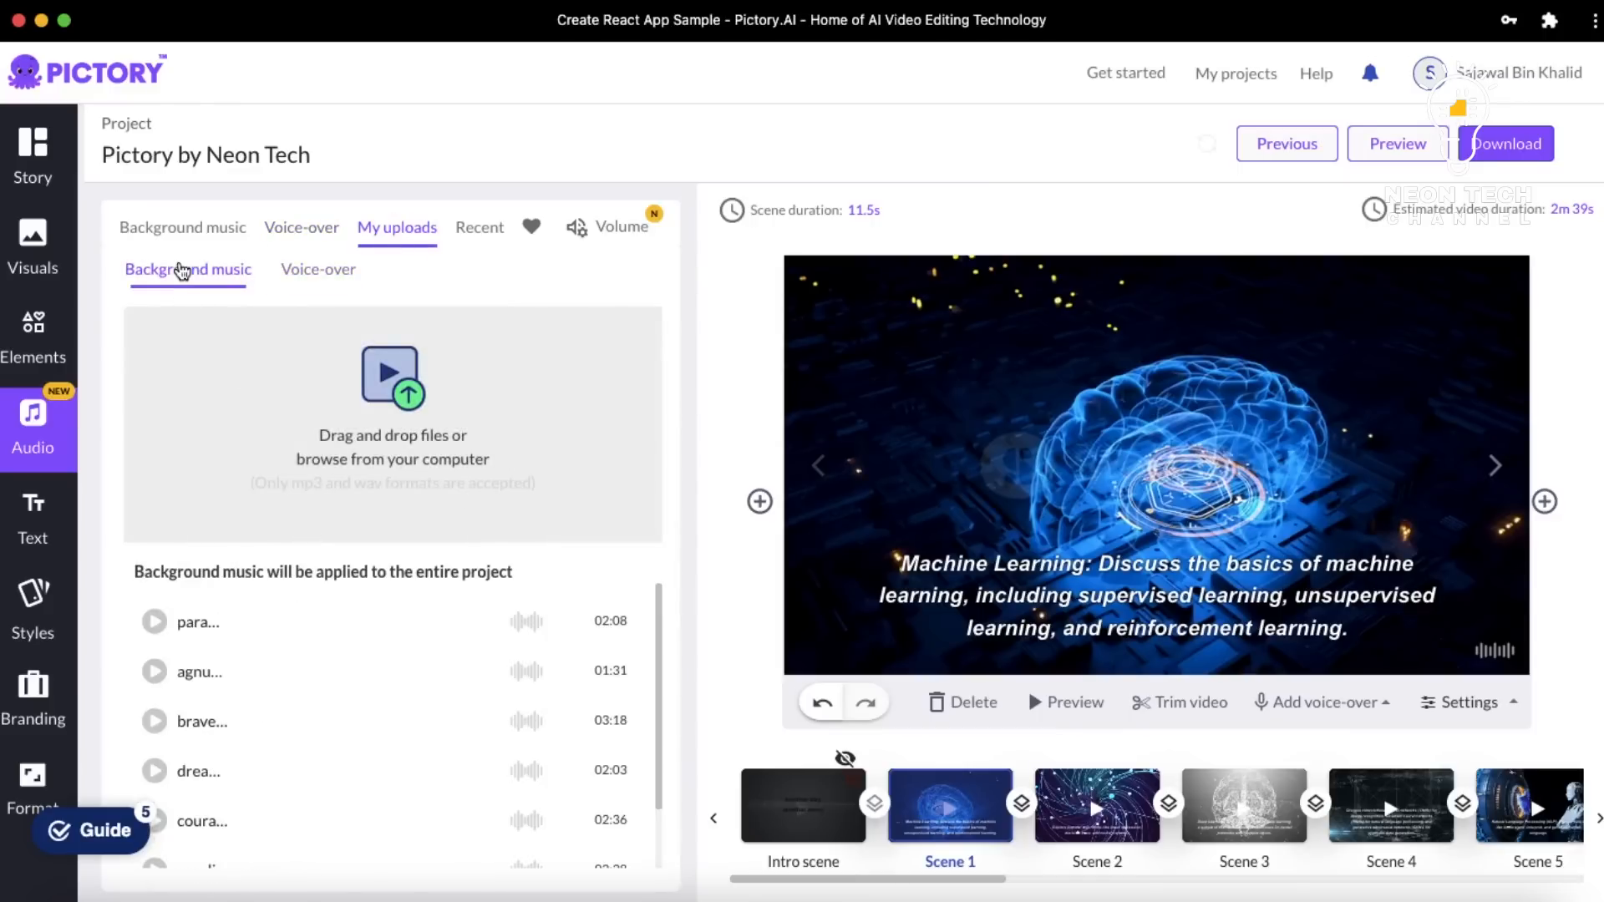
pyautogui.click(327, 283)
pyautogui.click(472, 242)
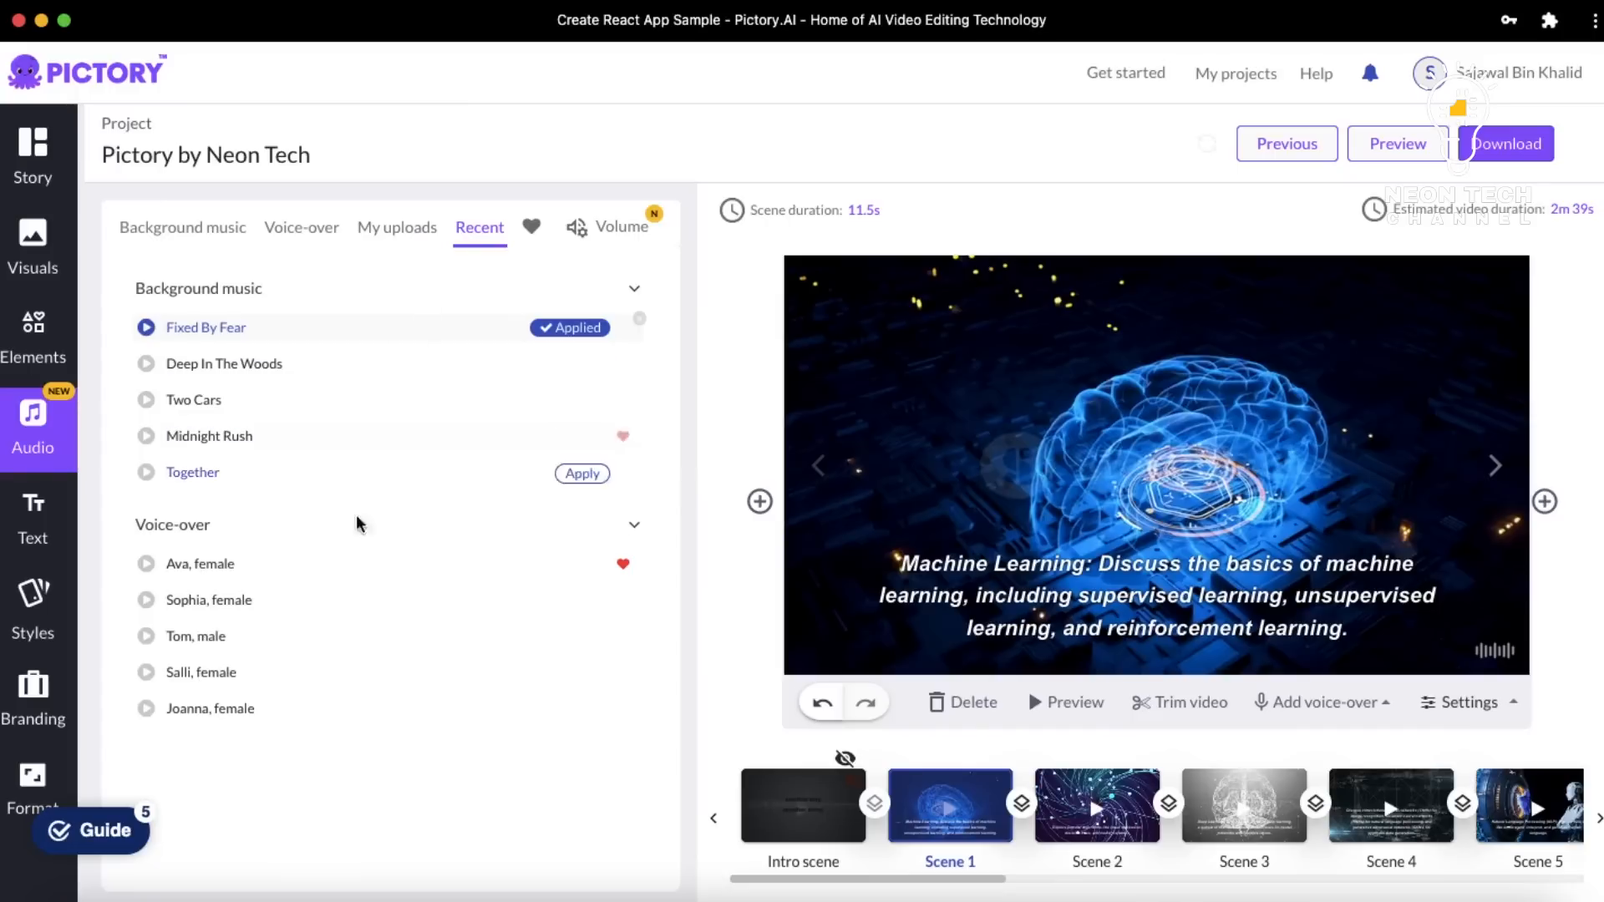
pyautogui.click(533, 231)
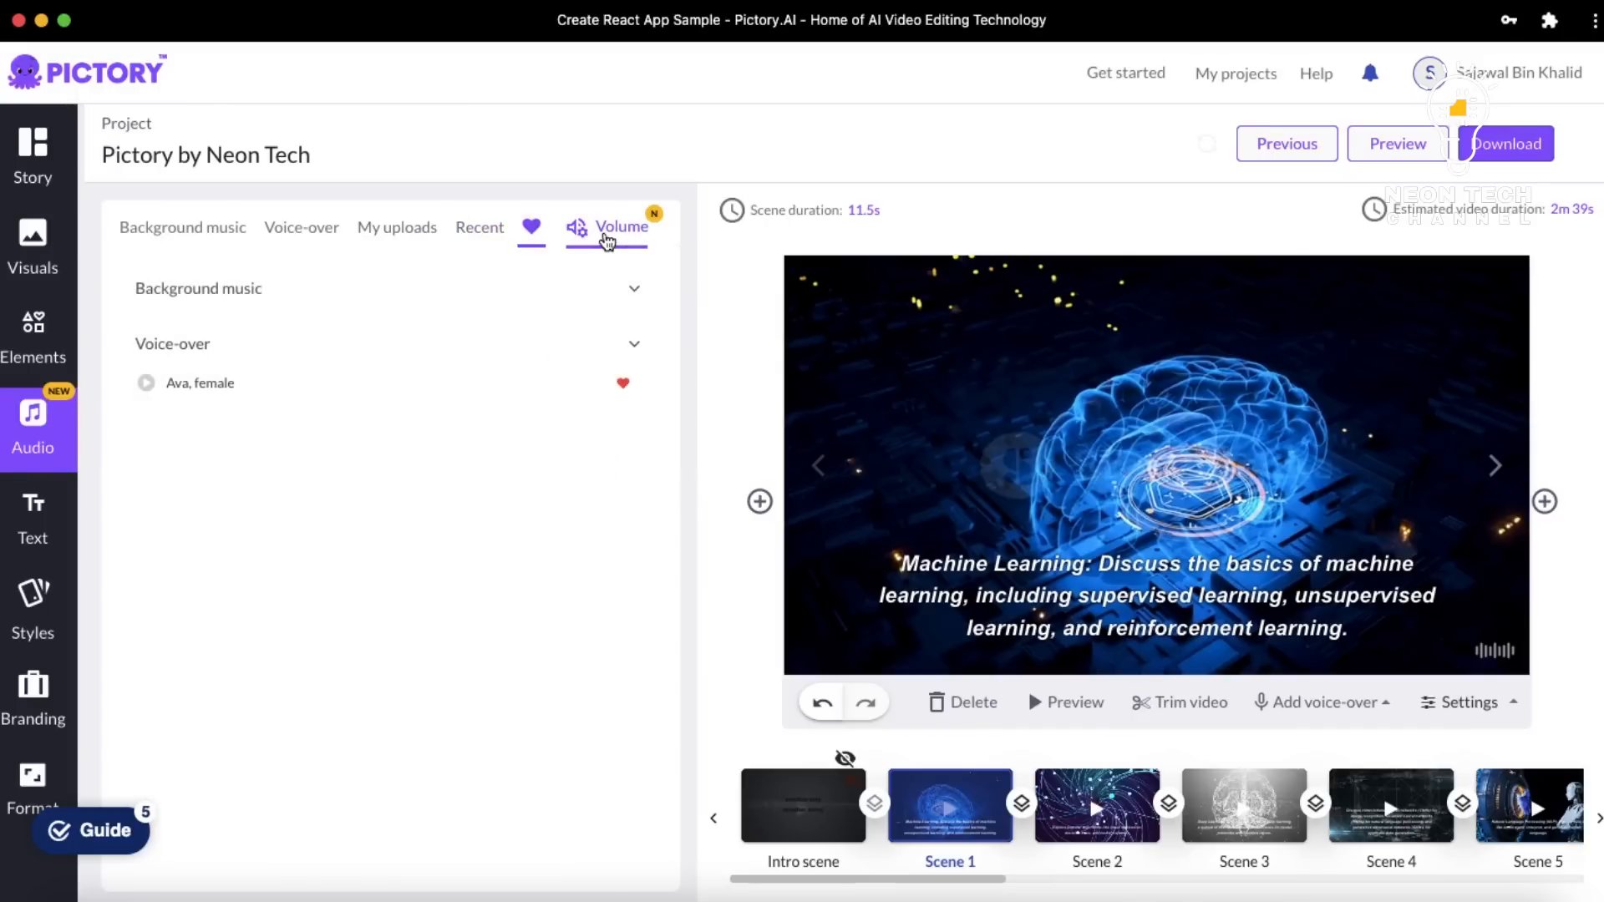
# Set background music volume to 50%, then bring up the Text panel
pyautogui.click(607, 240)
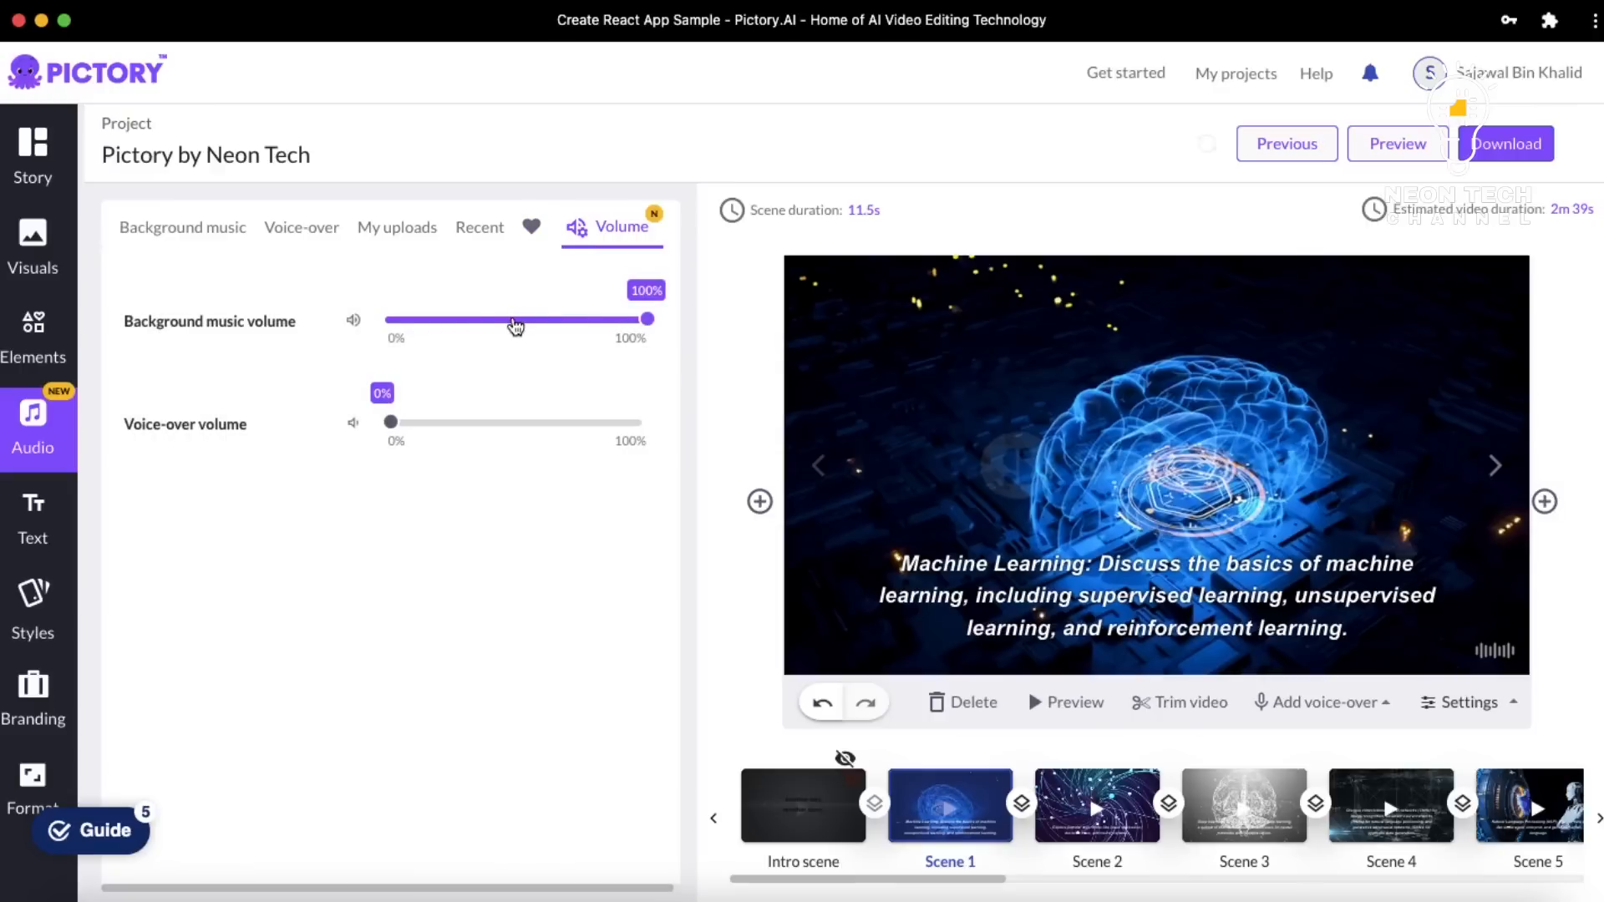
pyautogui.click(586, 319)
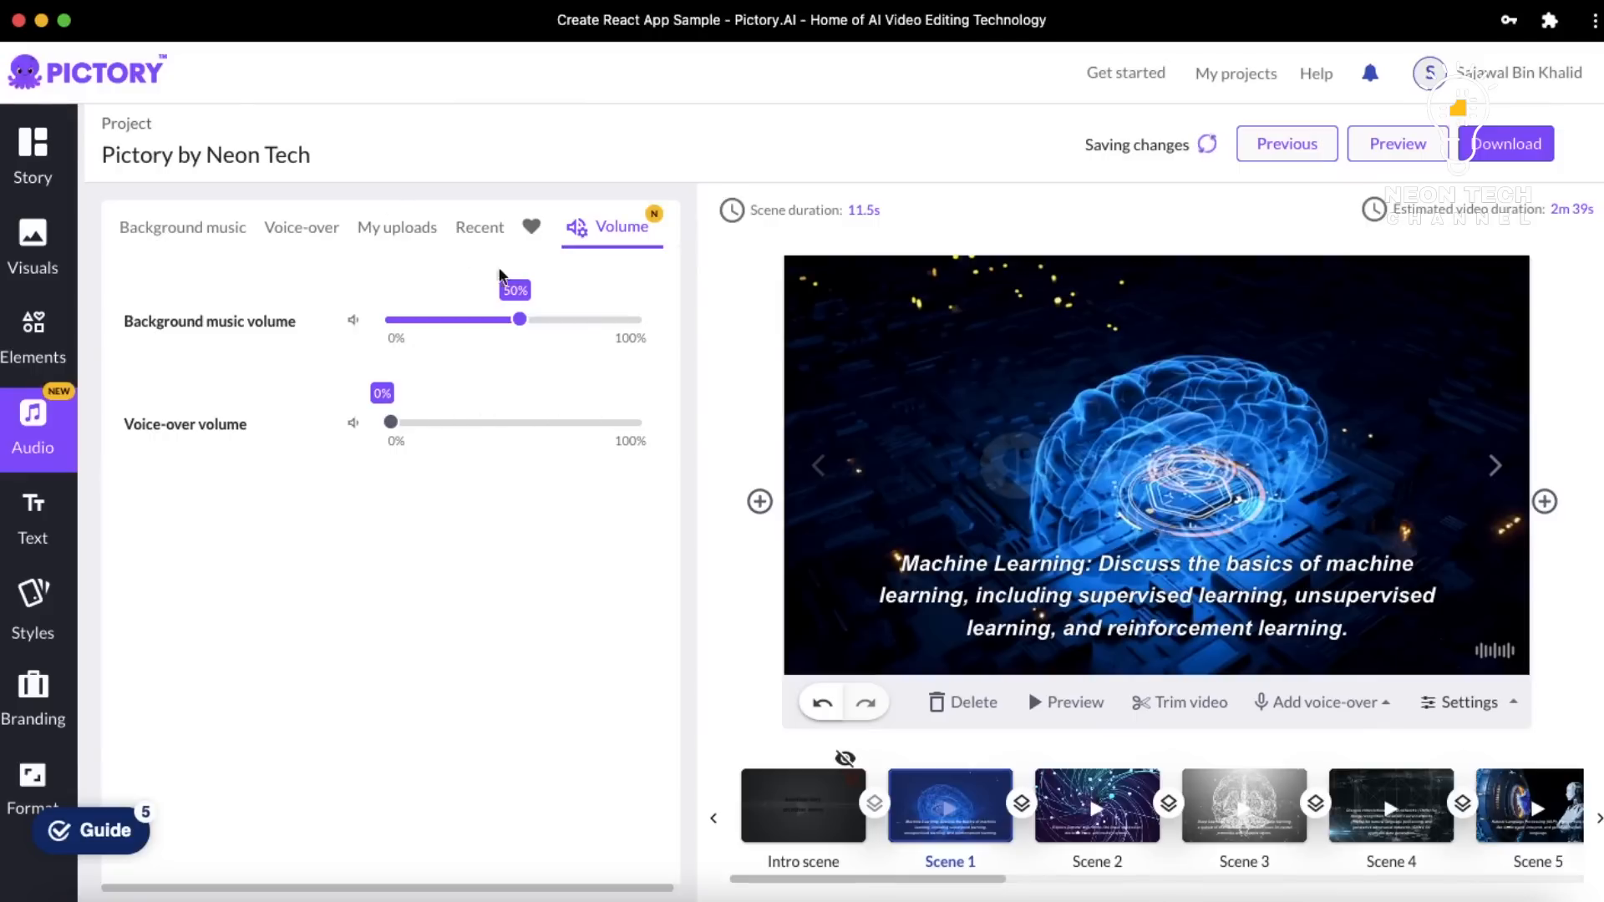
pyautogui.click(46, 530)
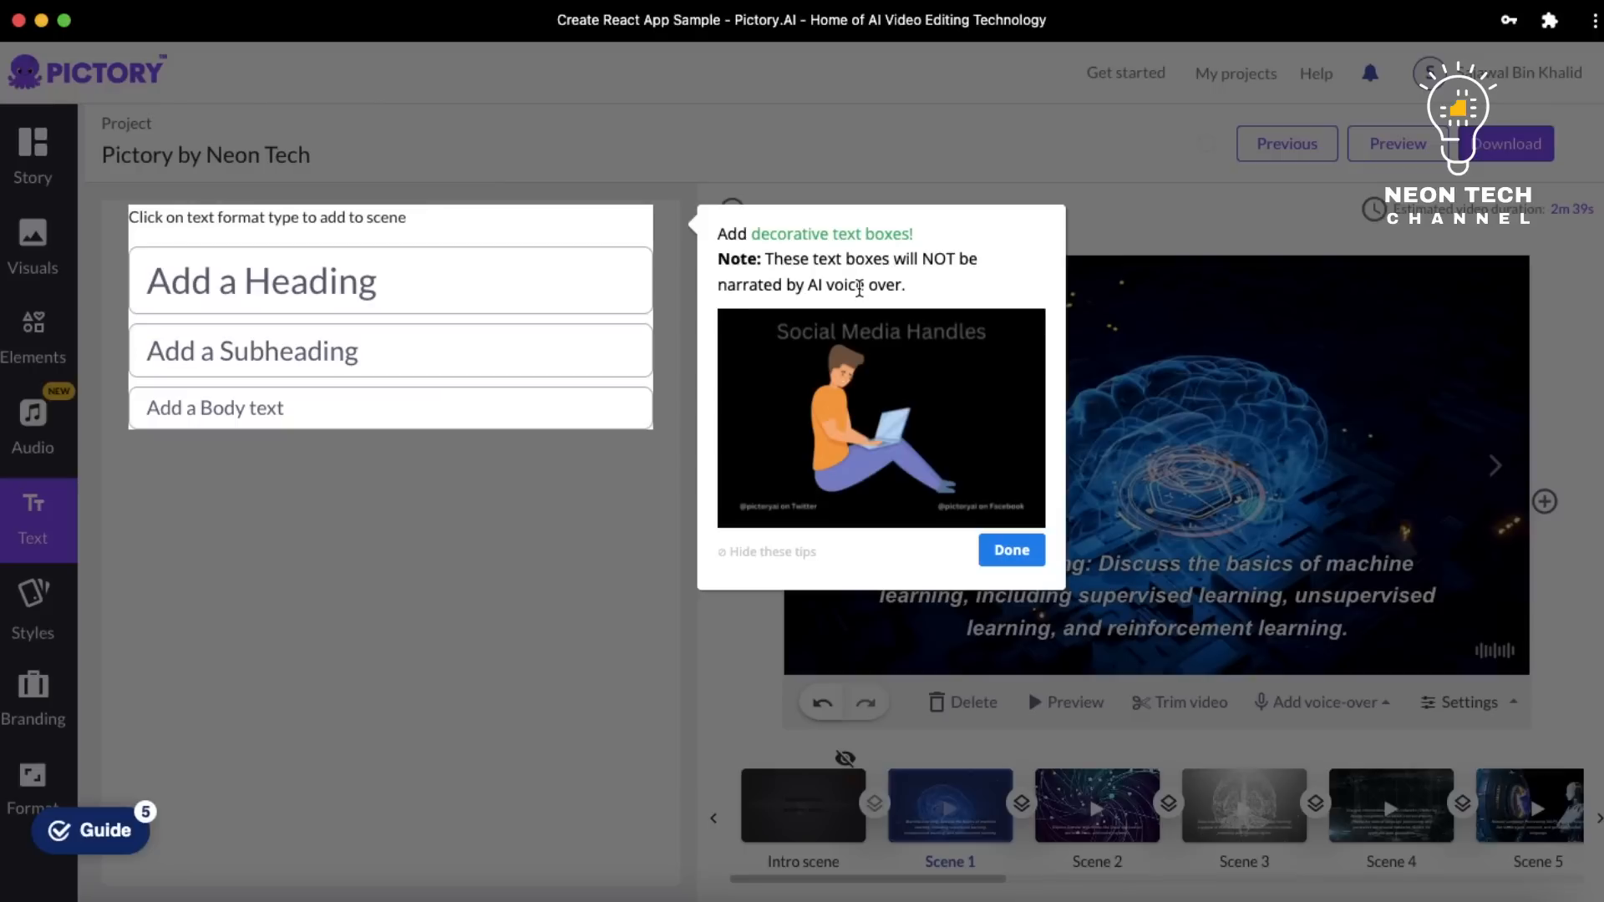
# Dismiss the text tip and enable the intro scene under Styles > Branding > Intro
pyautogui.click(1006, 547)
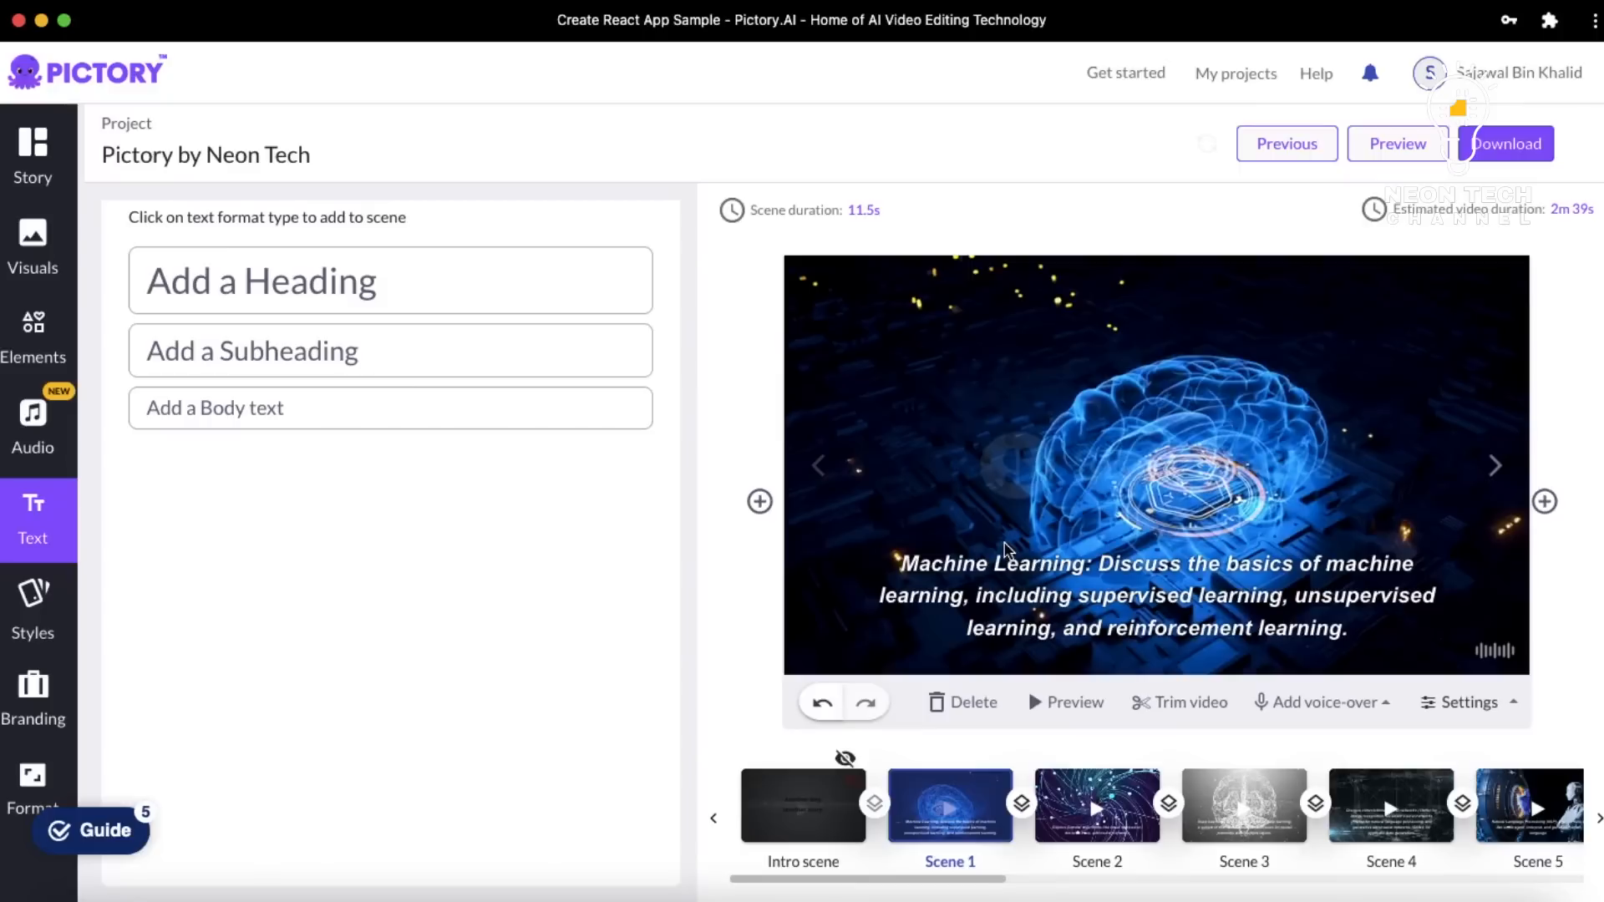
pyautogui.click(33, 609)
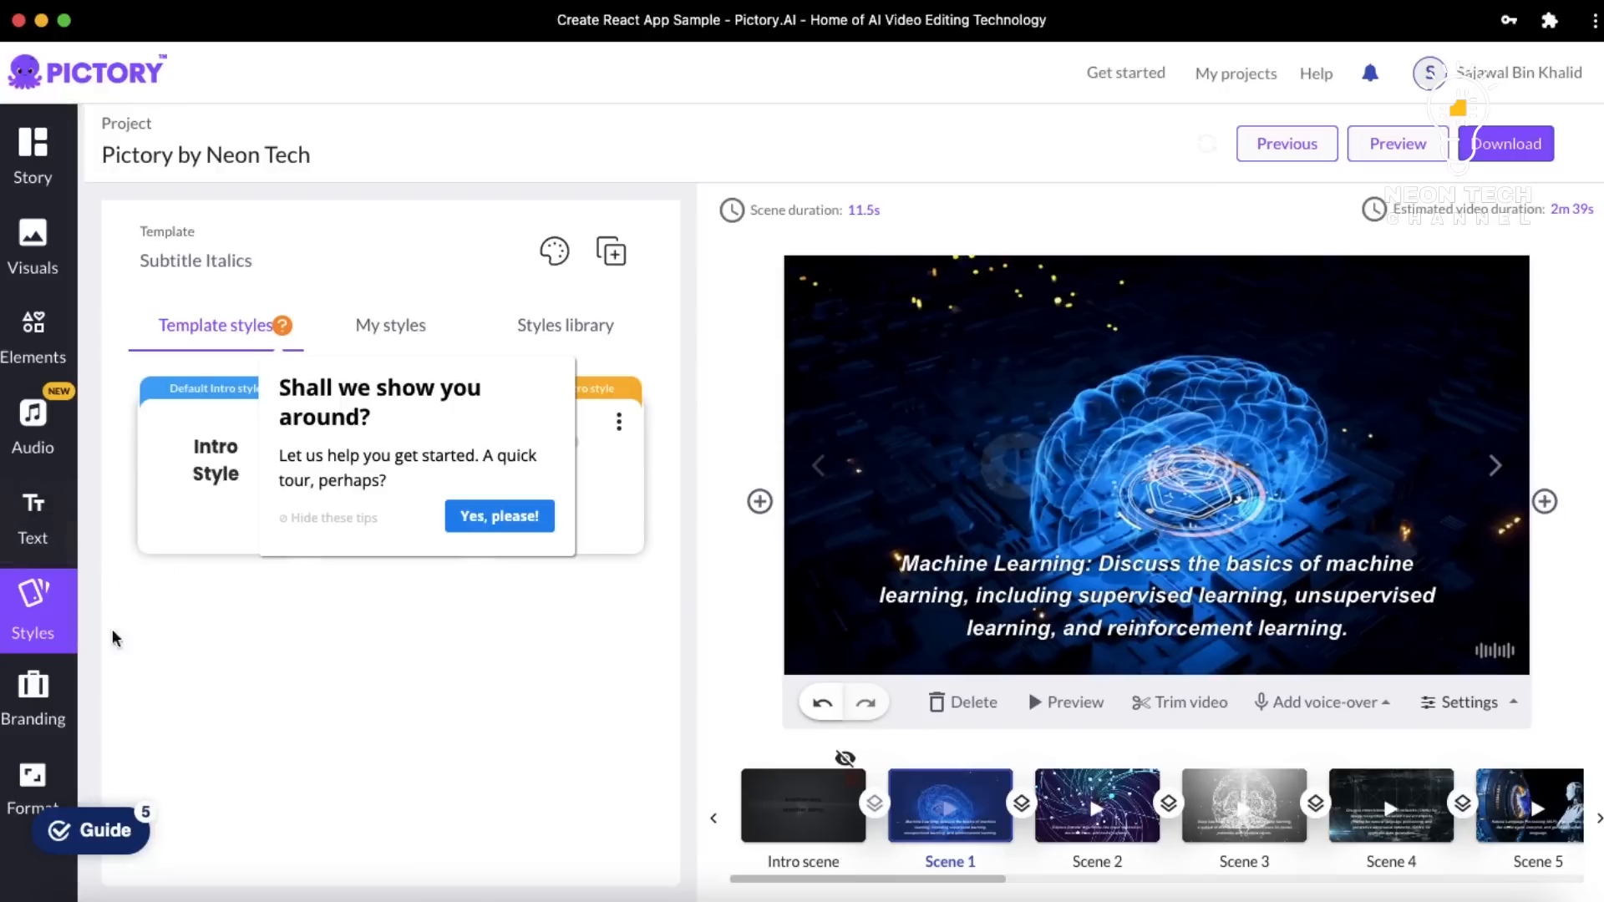
pyautogui.click(46, 700)
pyautogui.scroll(-5, 314, 624)
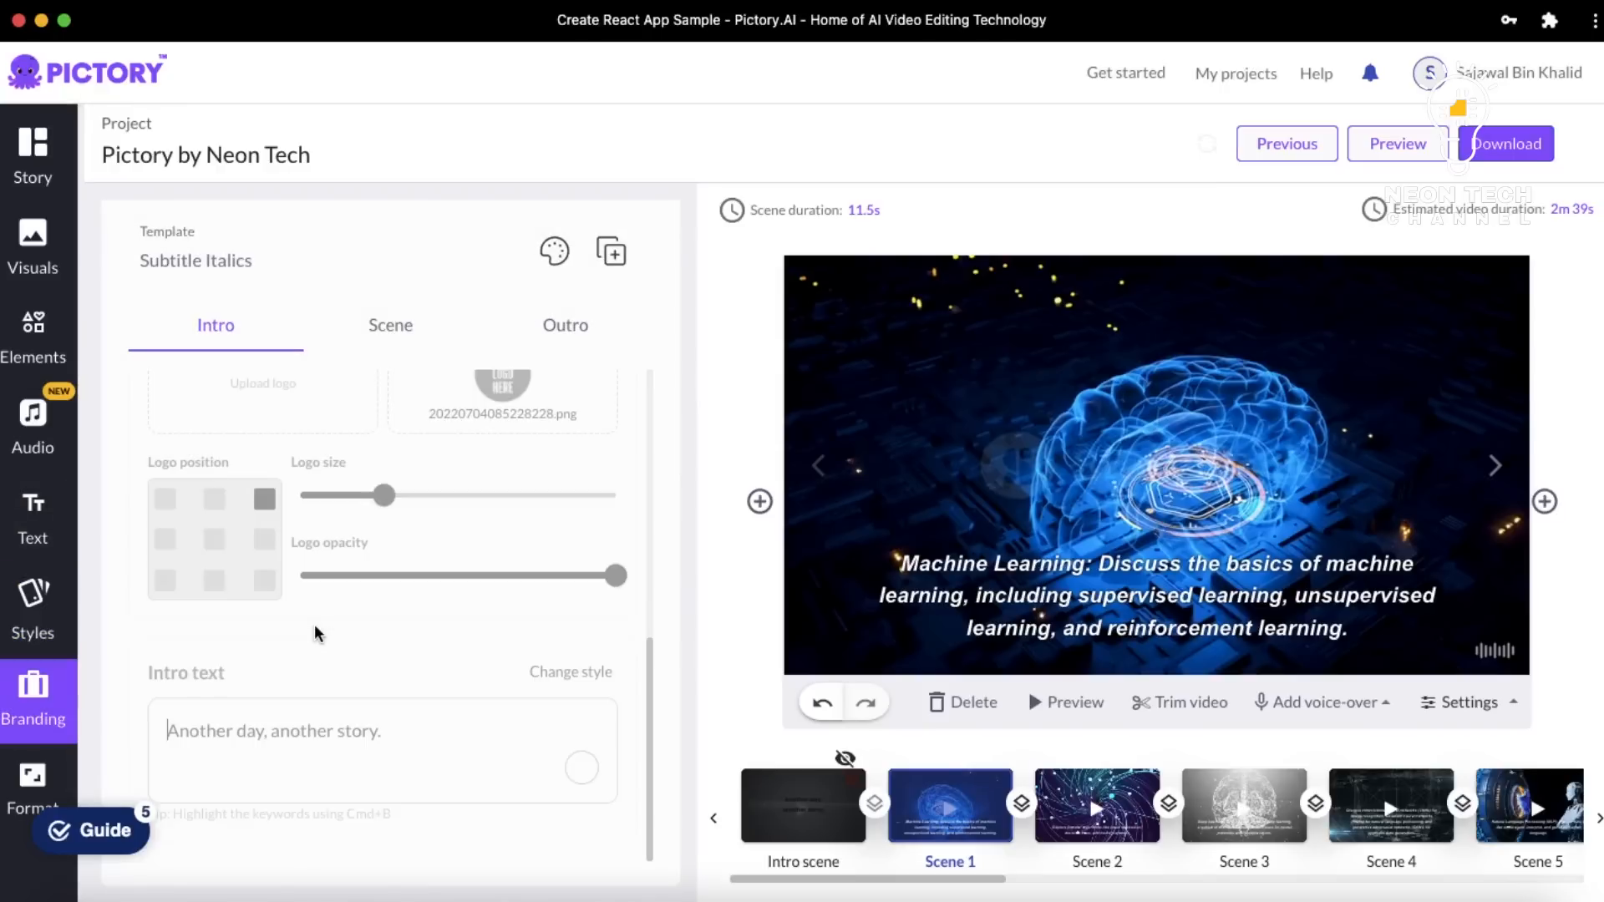
pyautogui.scroll(5, 260, 443)
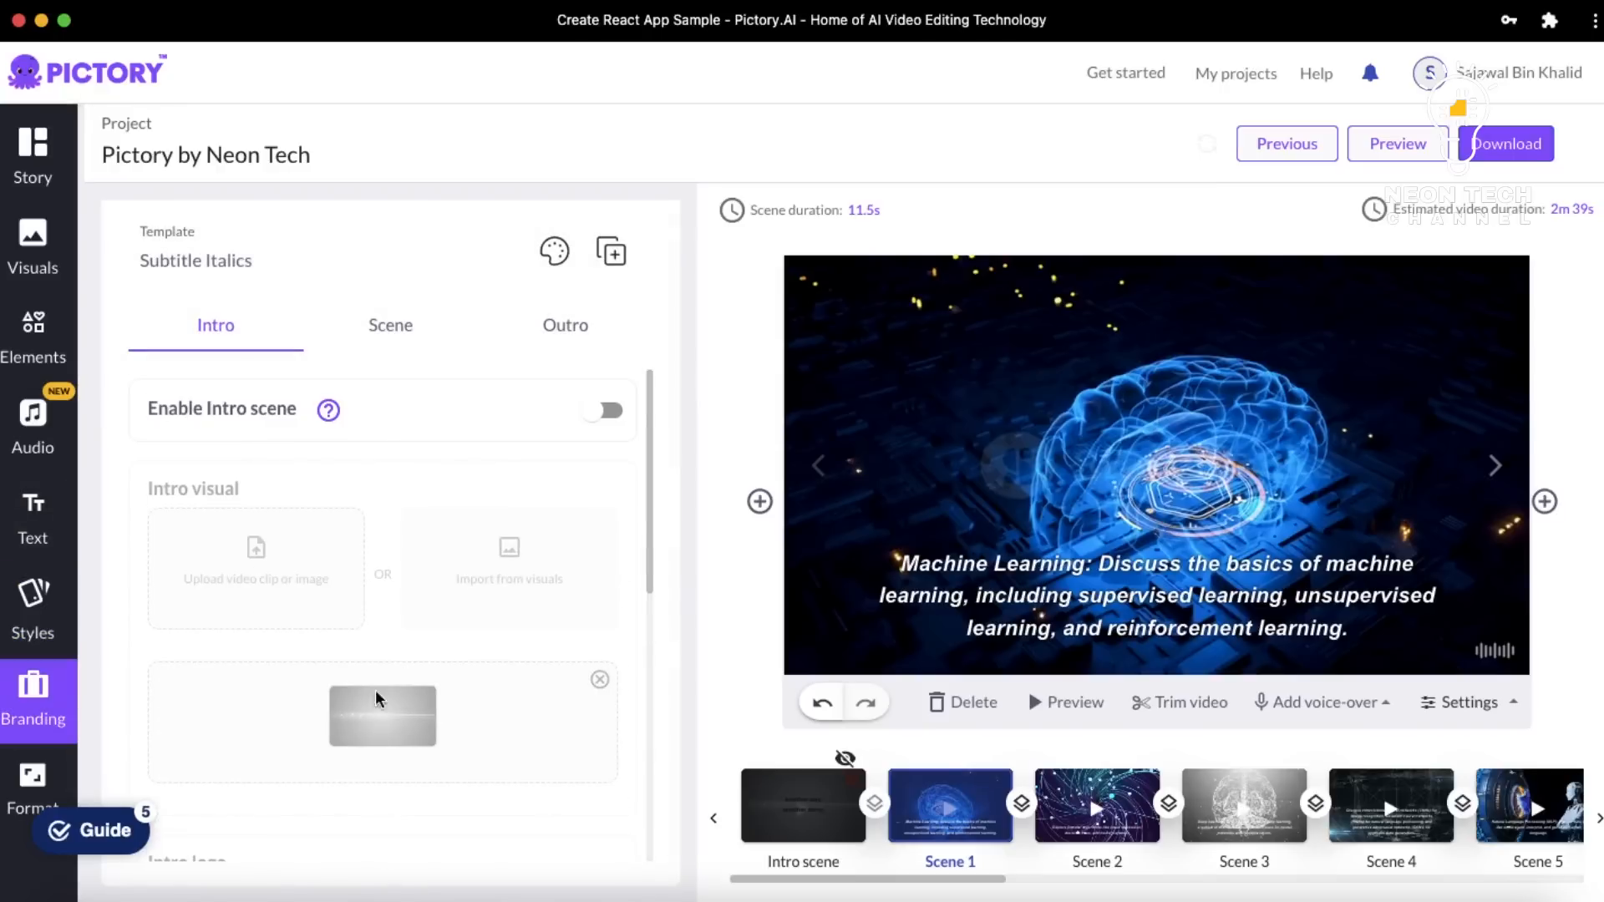
pyautogui.click(624, 417)
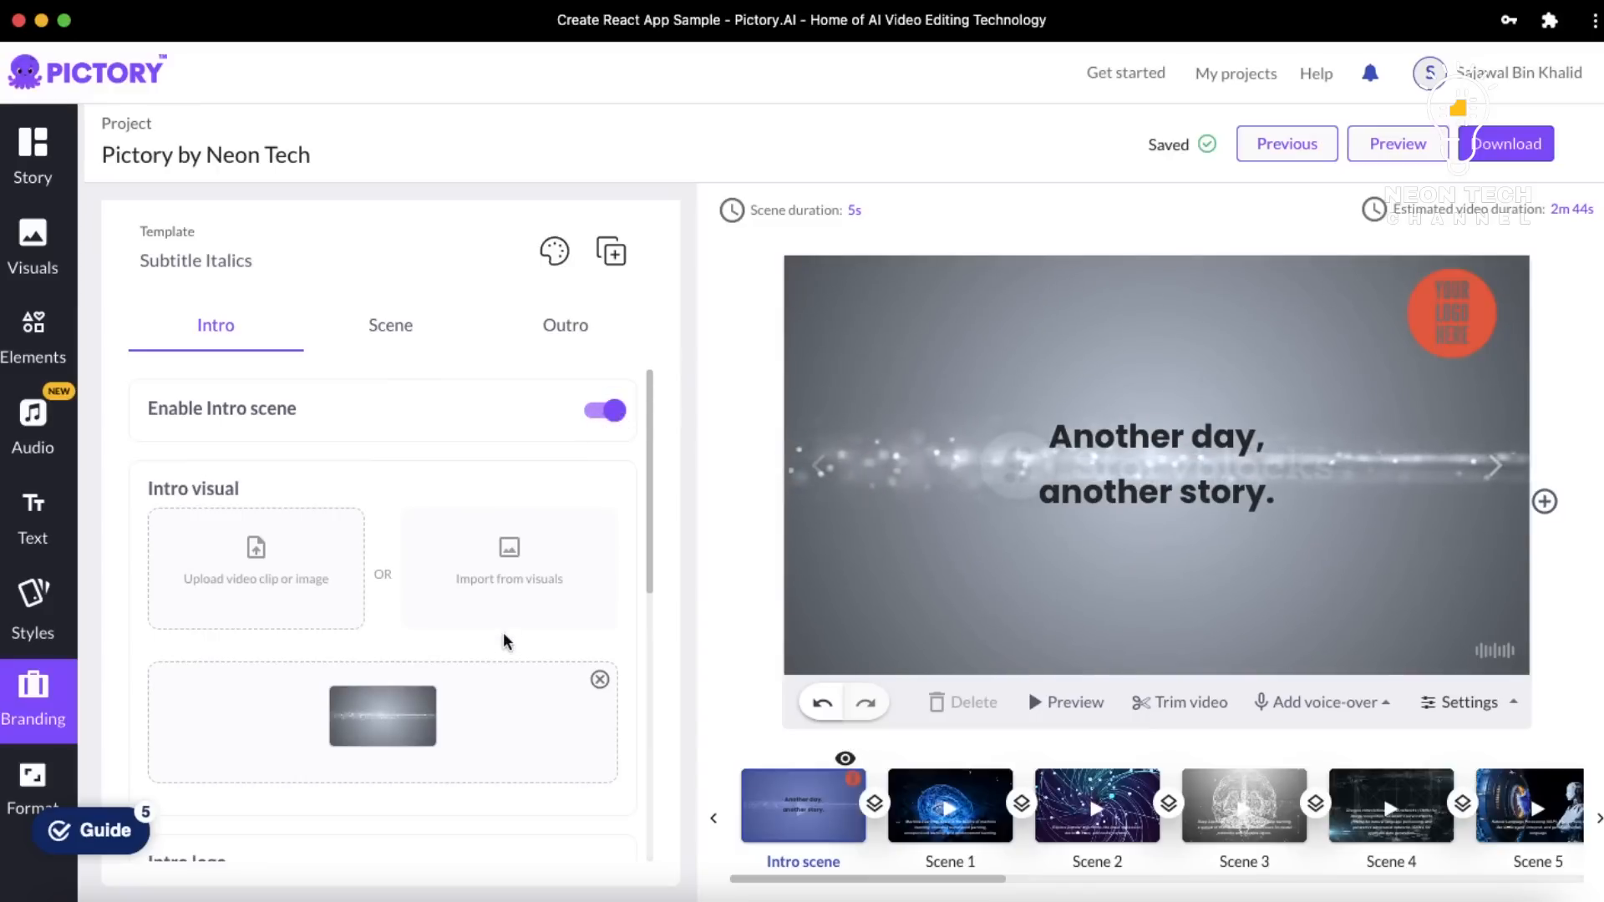
# Use the glowing blue network-lines Machine Learning clip as the intro background
pyautogui.click(491, 574)
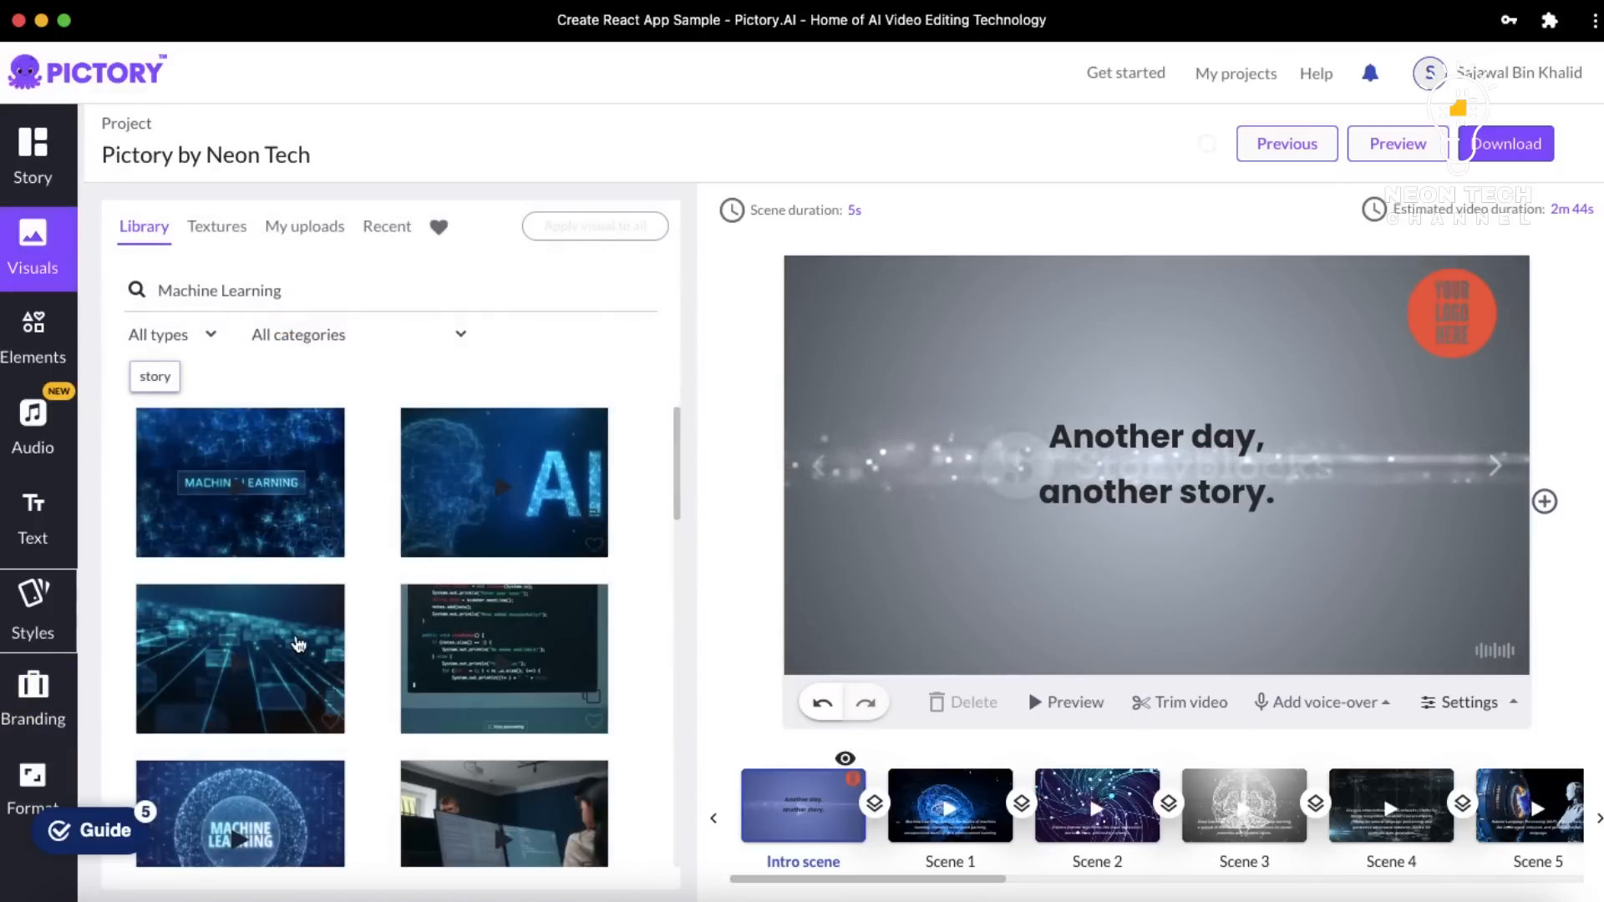
pyautogui.moveTo(278, 644)
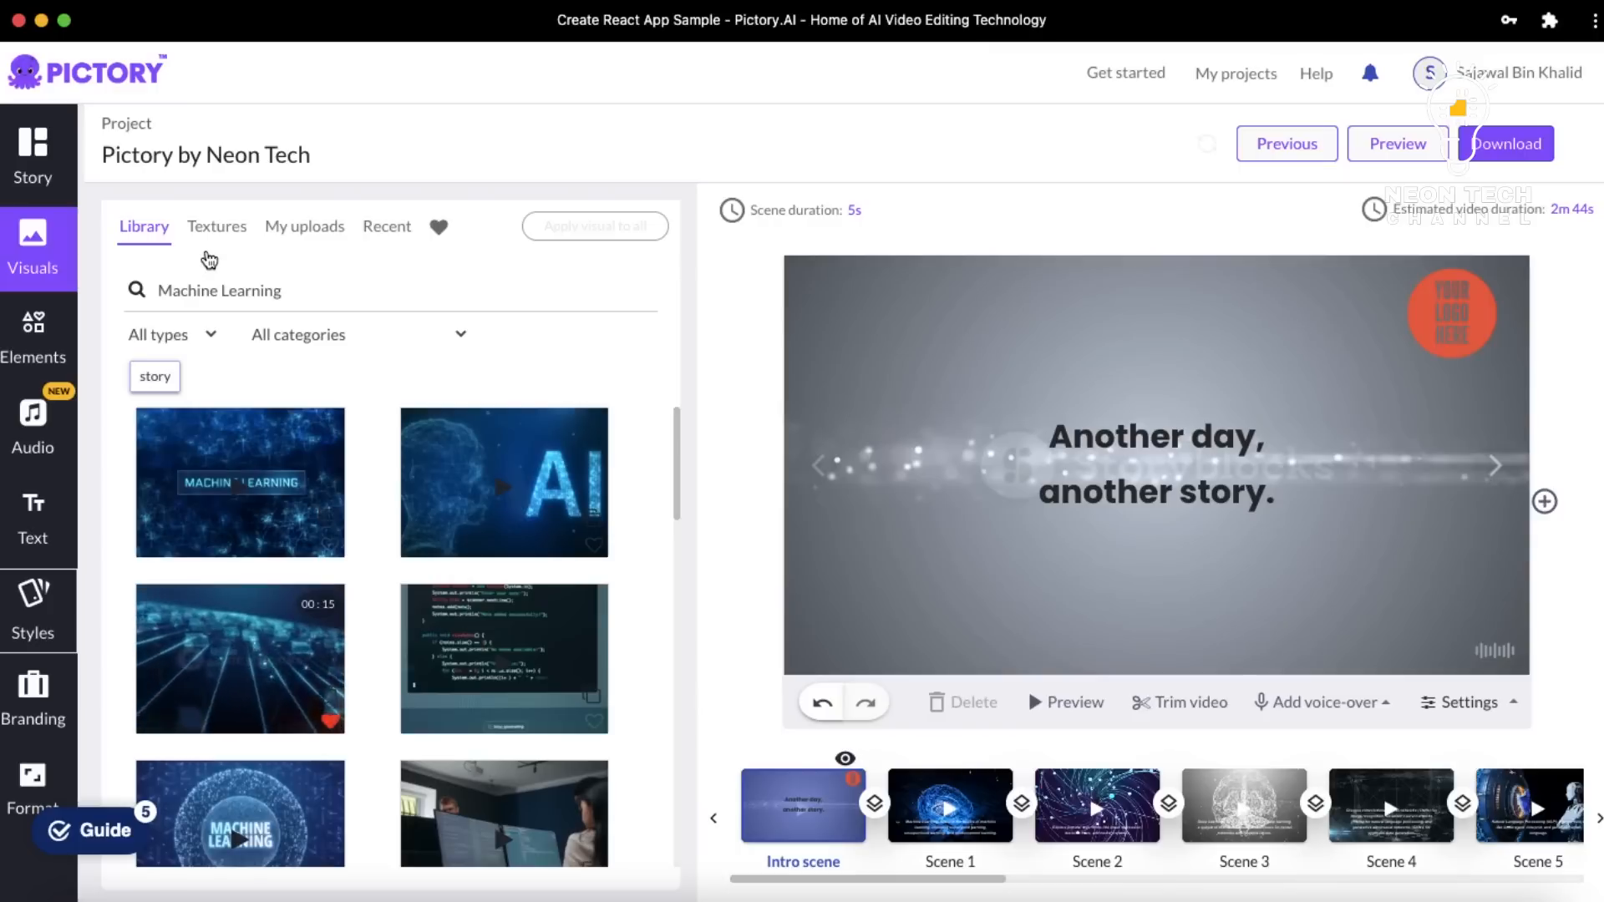
pyautogui.click(272, 647)
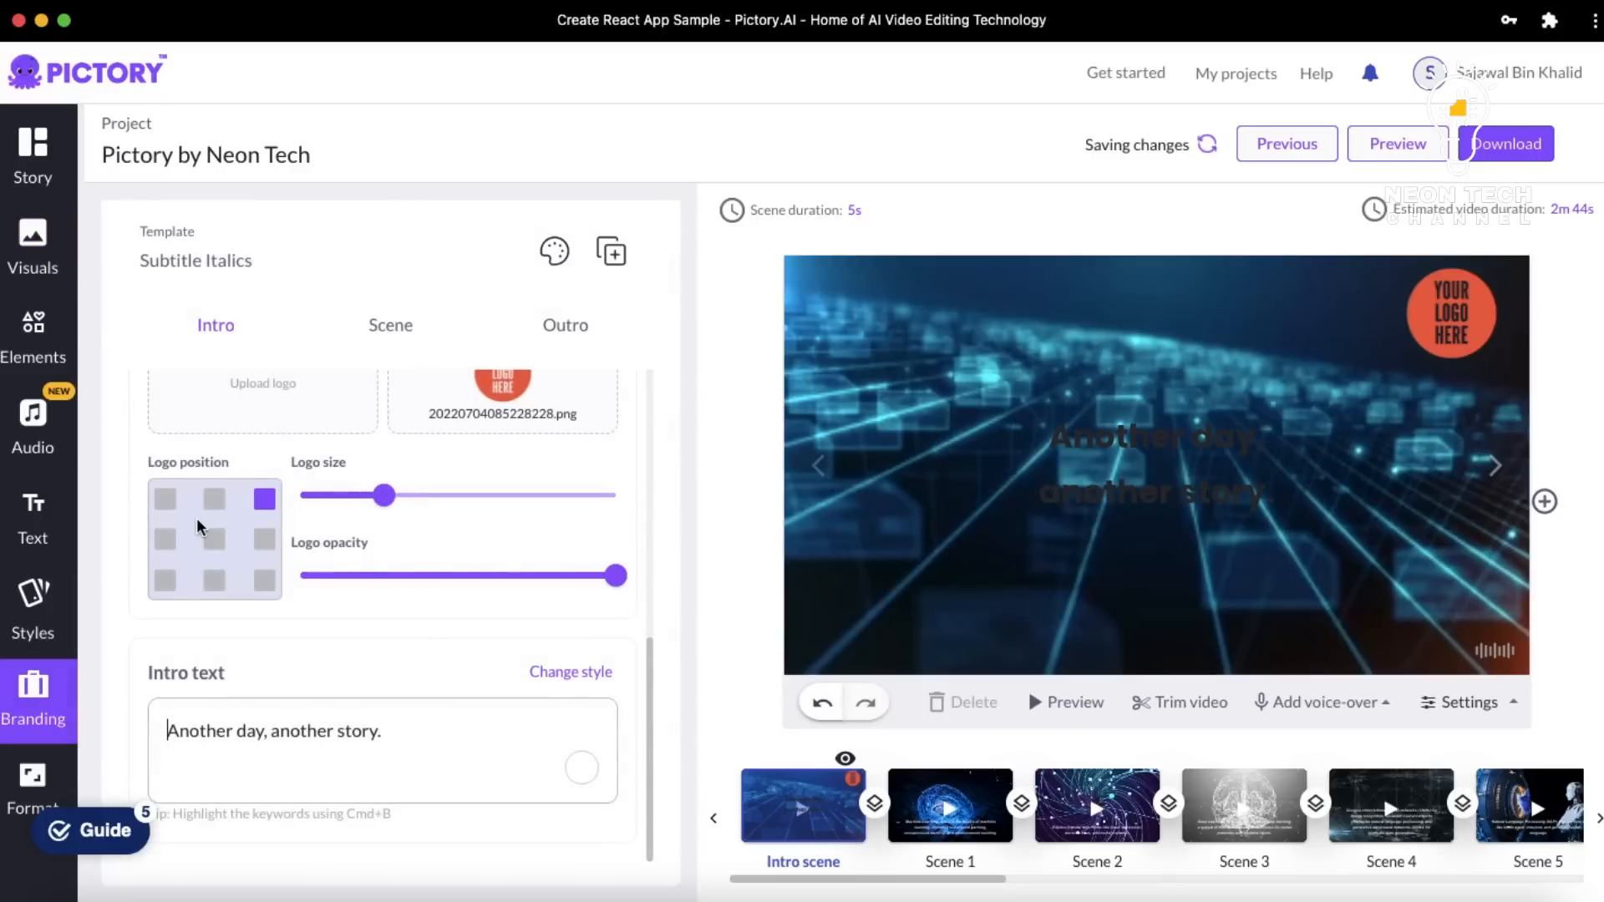
pyautogui.scroll(5, 197, 524)
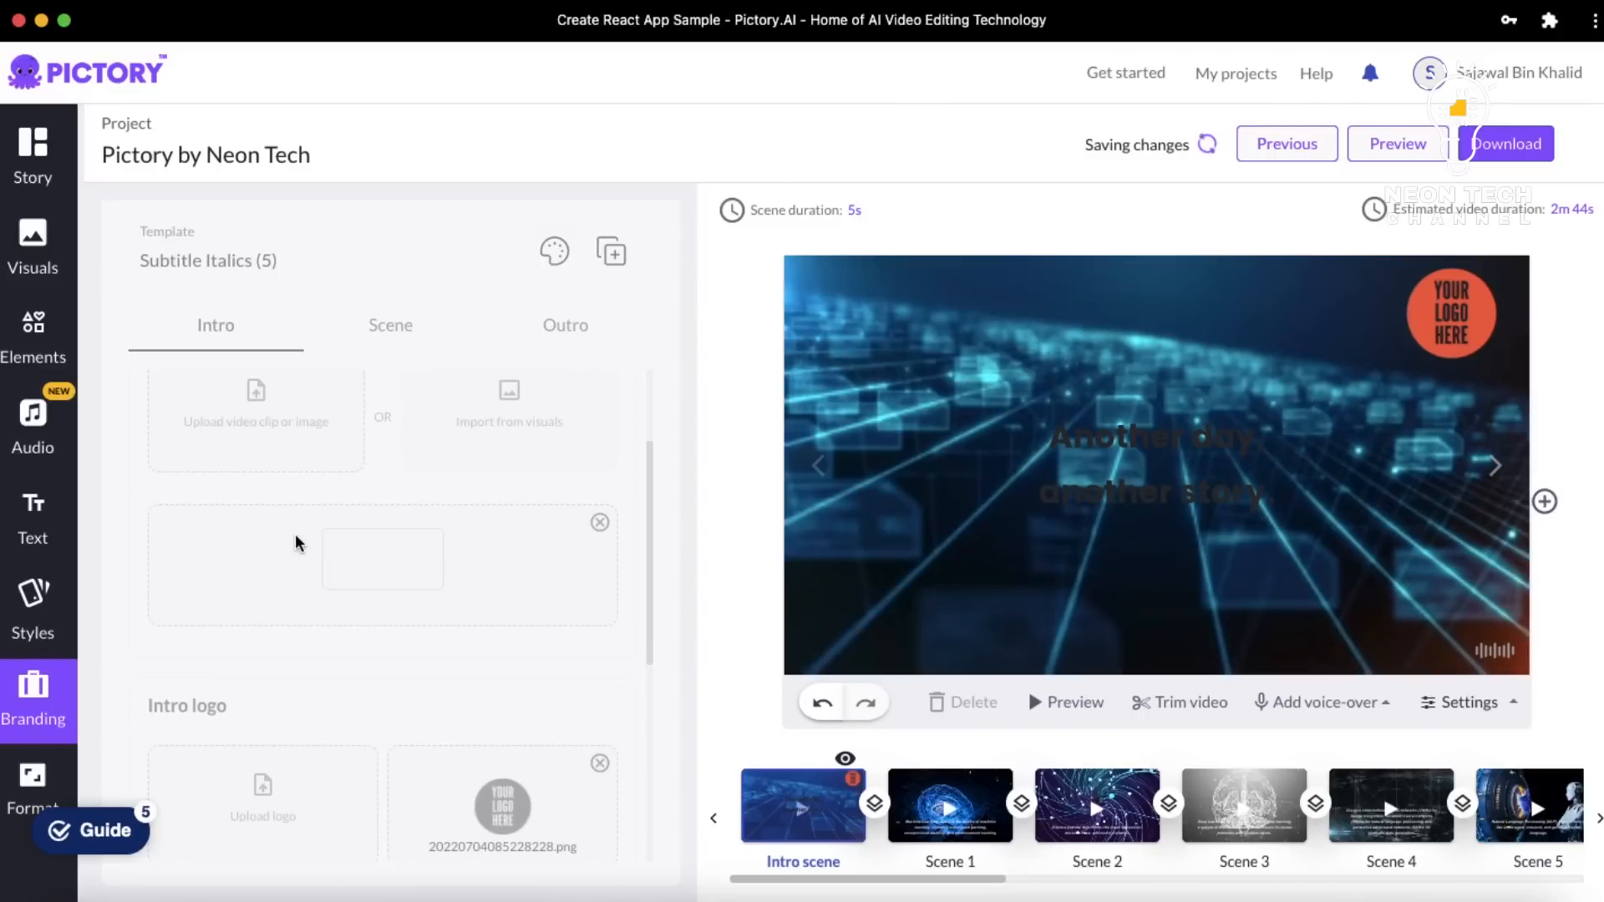
pyautogui.scroll(-4, 294, 534)
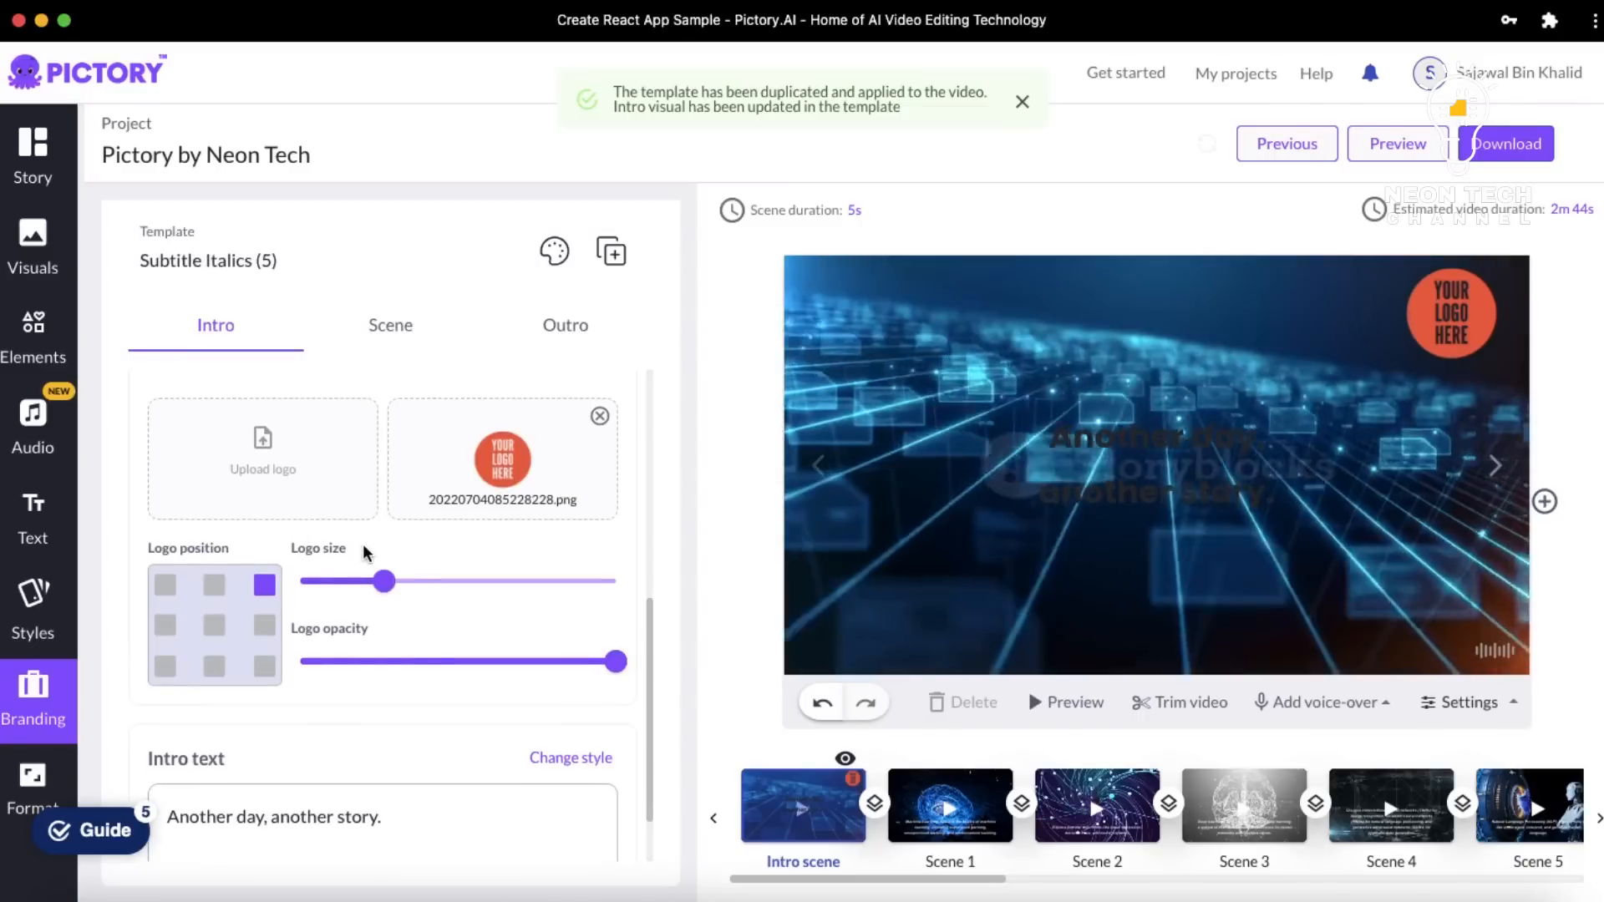
pyautogui.scroll(2, 363, 544)
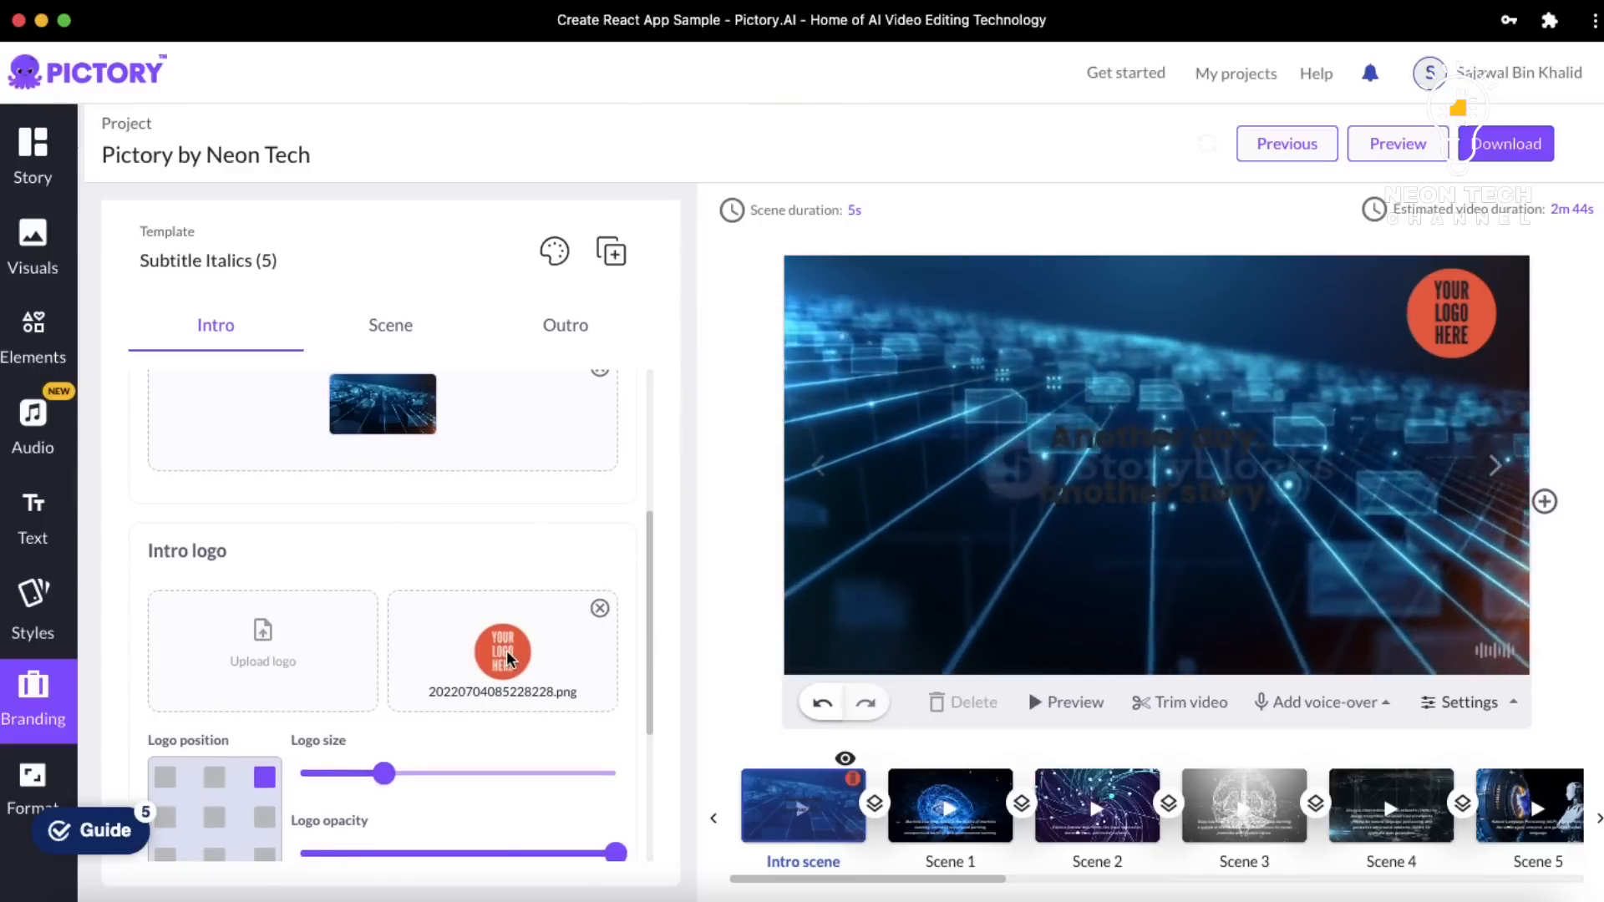
pyautogui.scroll(-1, 506, 650)
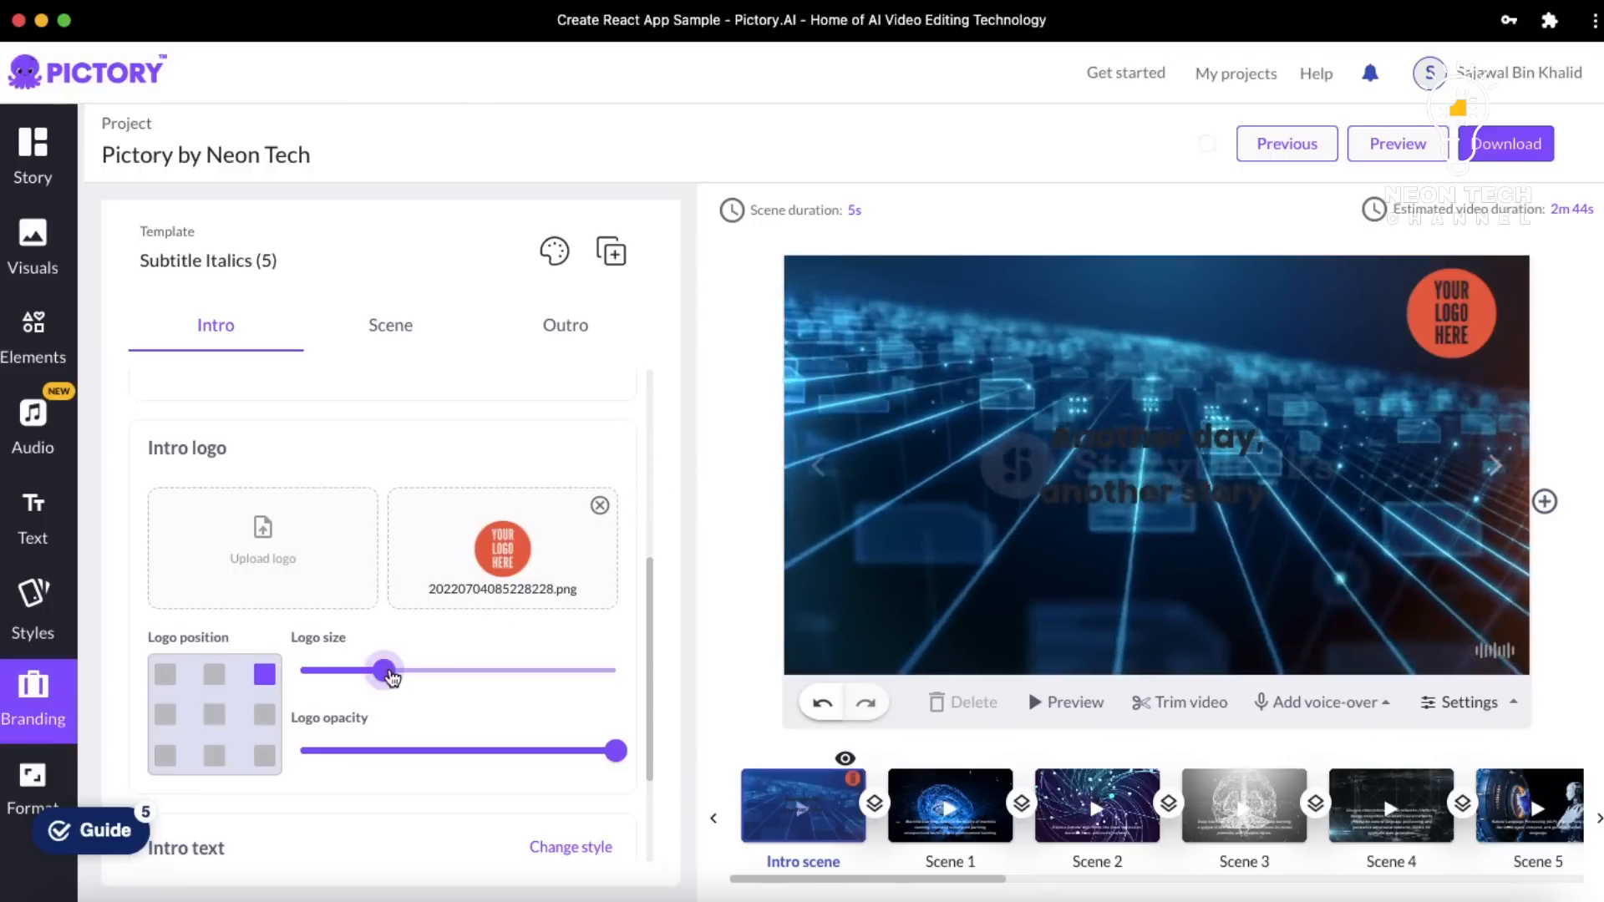
# Enlarge the intro logo, position it bottom-left, and keep opacity at maximum
pyautogui.click(451, 671)
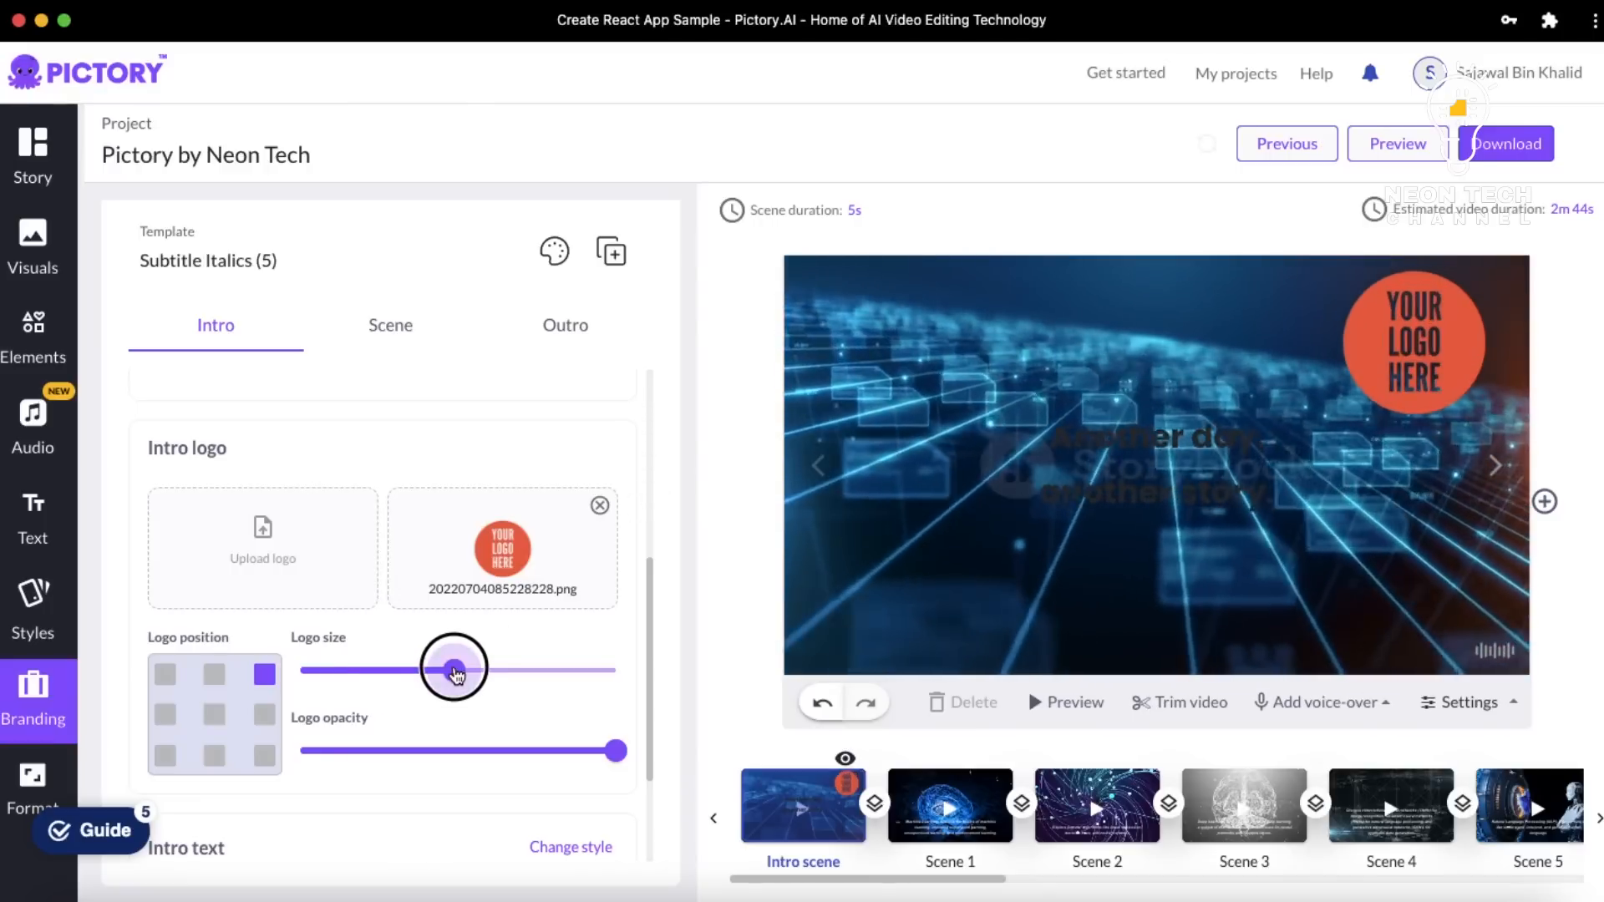
pyautogui.moveTo(455, 674); pyautogui.dragTo(426, 670)
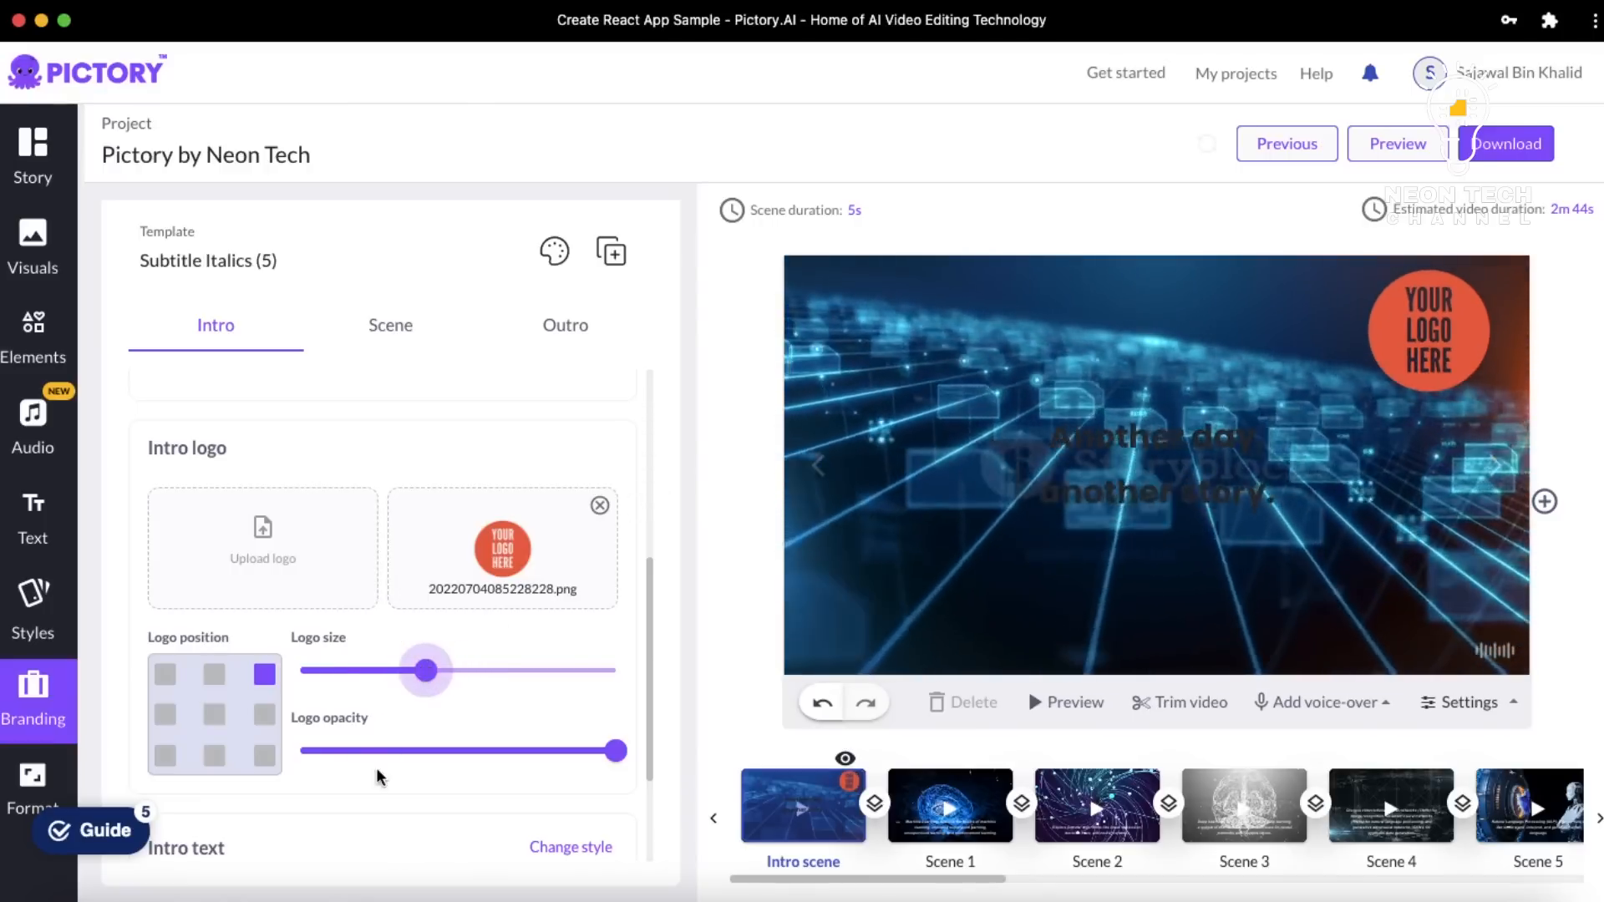
pyautogui.click(214, 714)
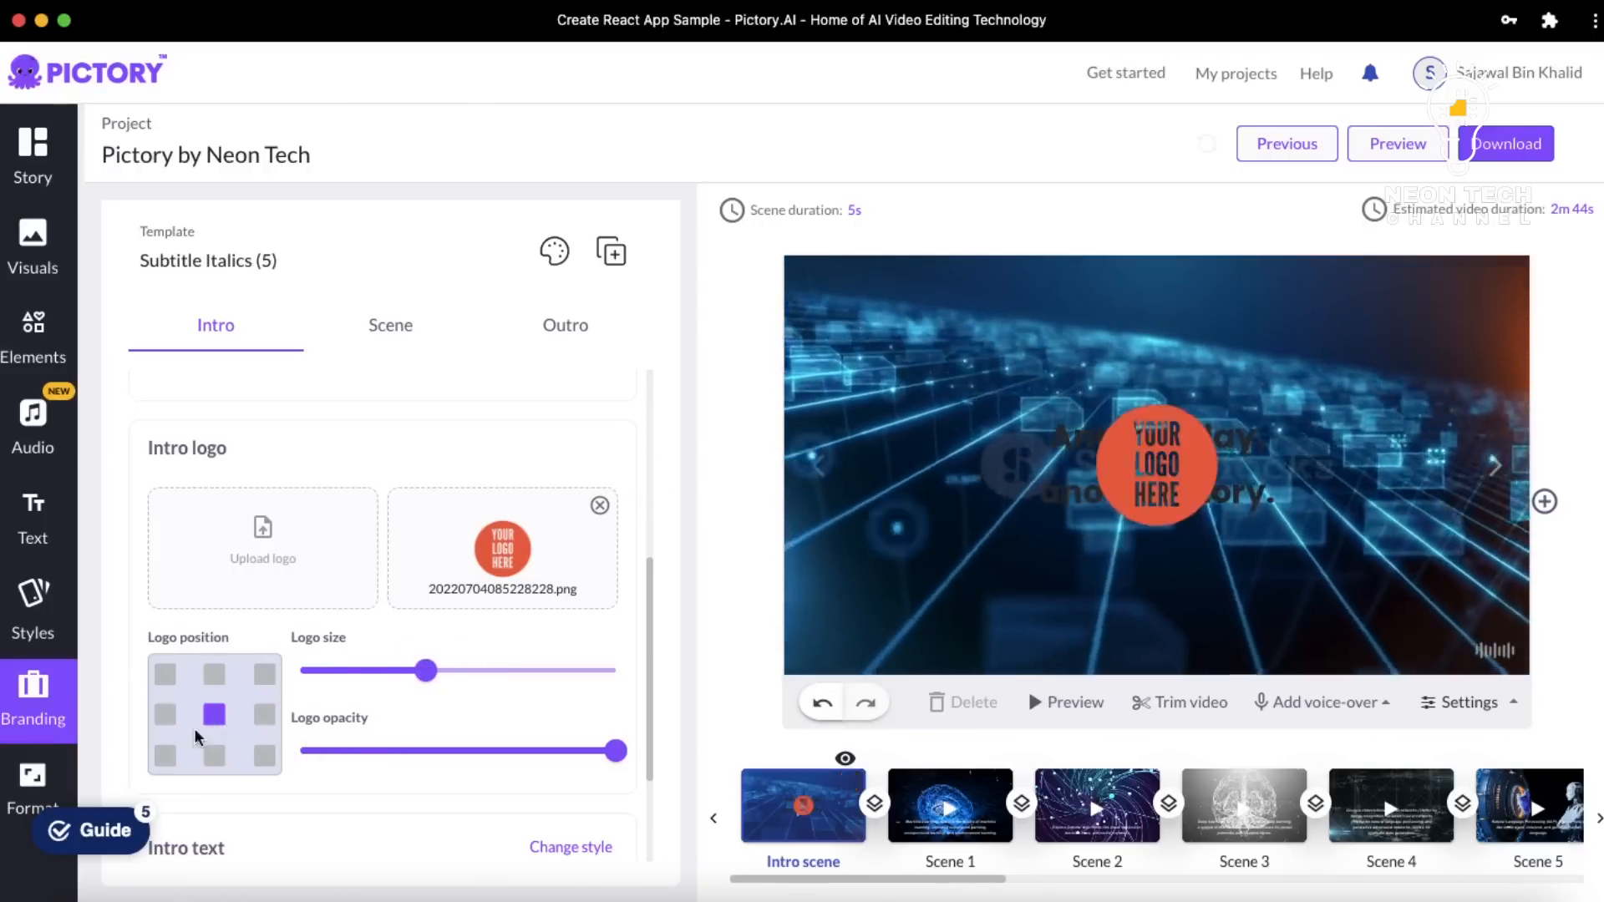
pyautogui.click(167, 762)
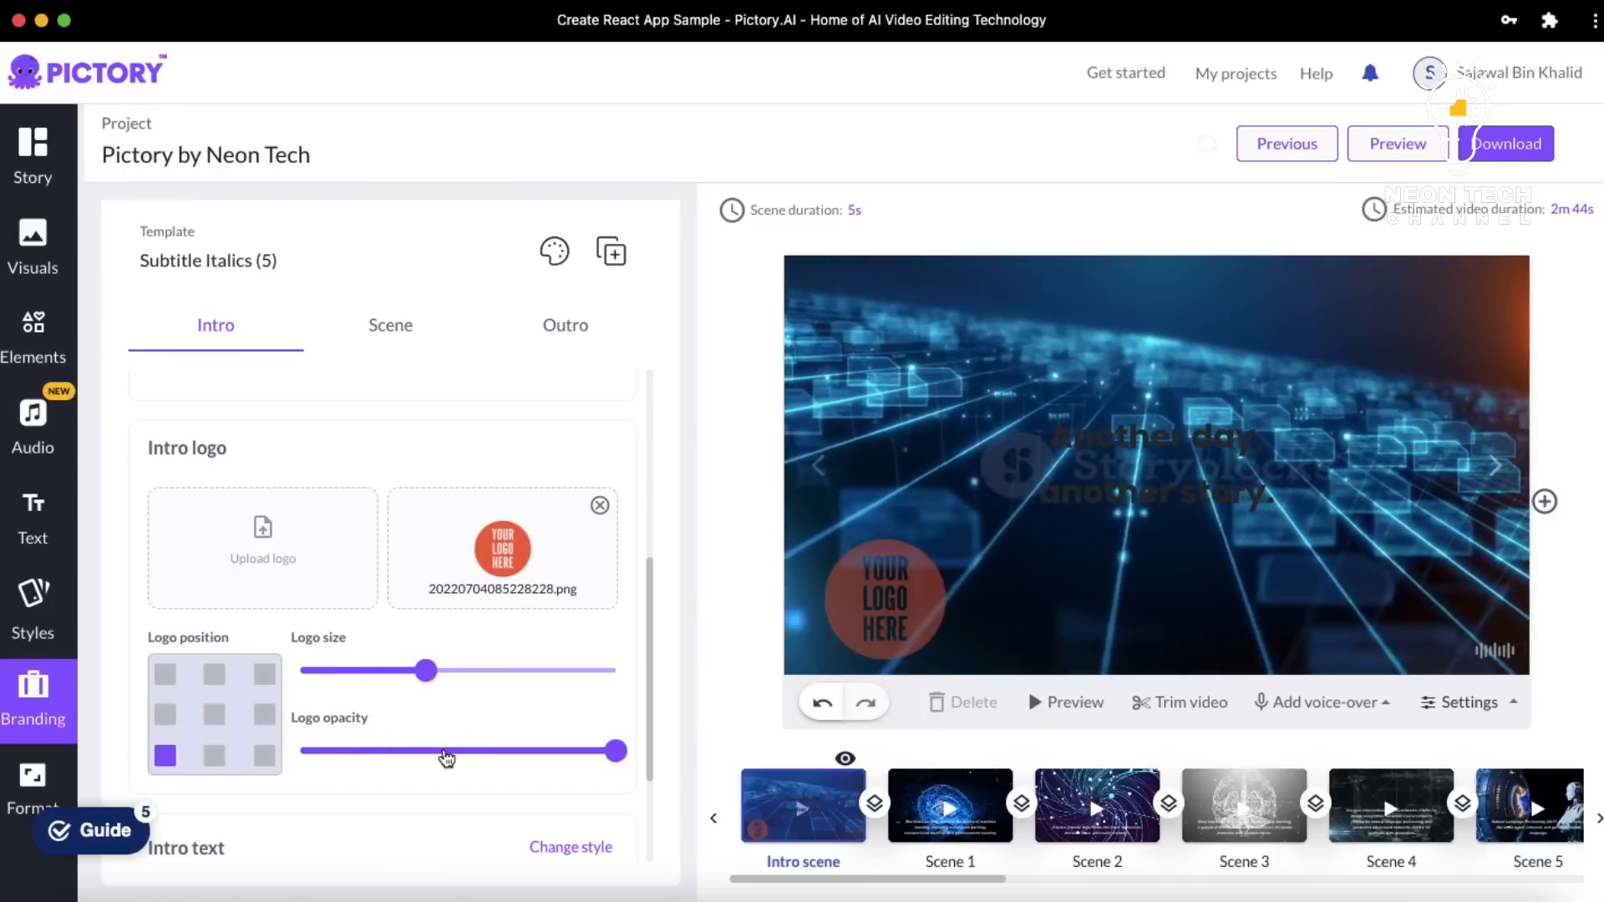
pyautogui.moveTo(446, 756); pyautogui.dragTo(634, 759)
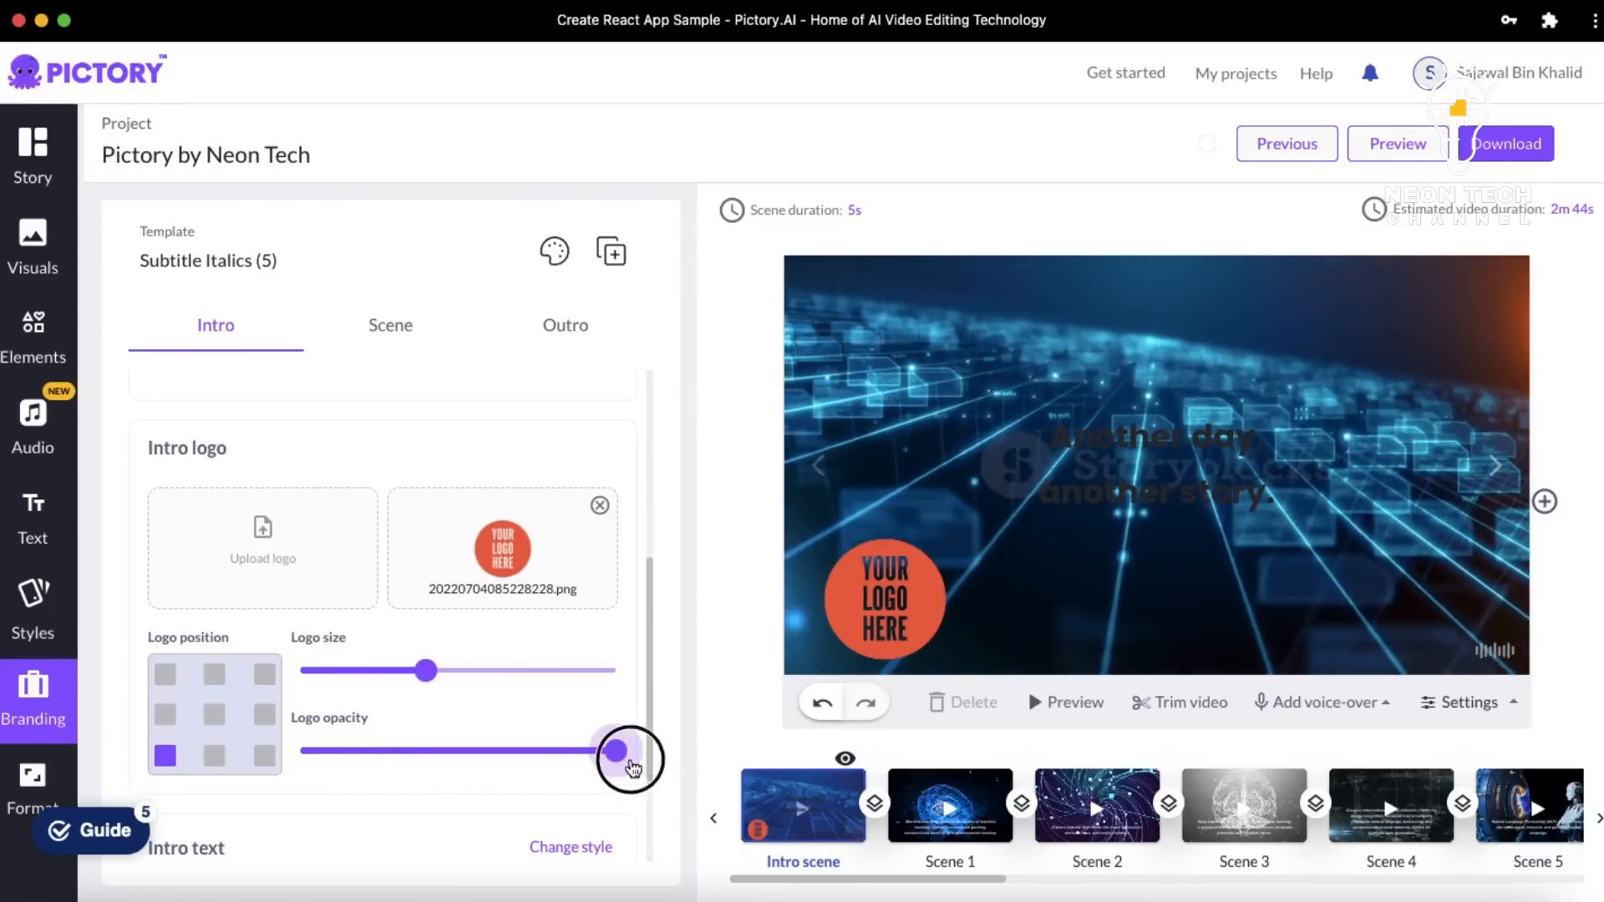
pyautogui.click(327, 750)
pyautogui.click(634, 746)
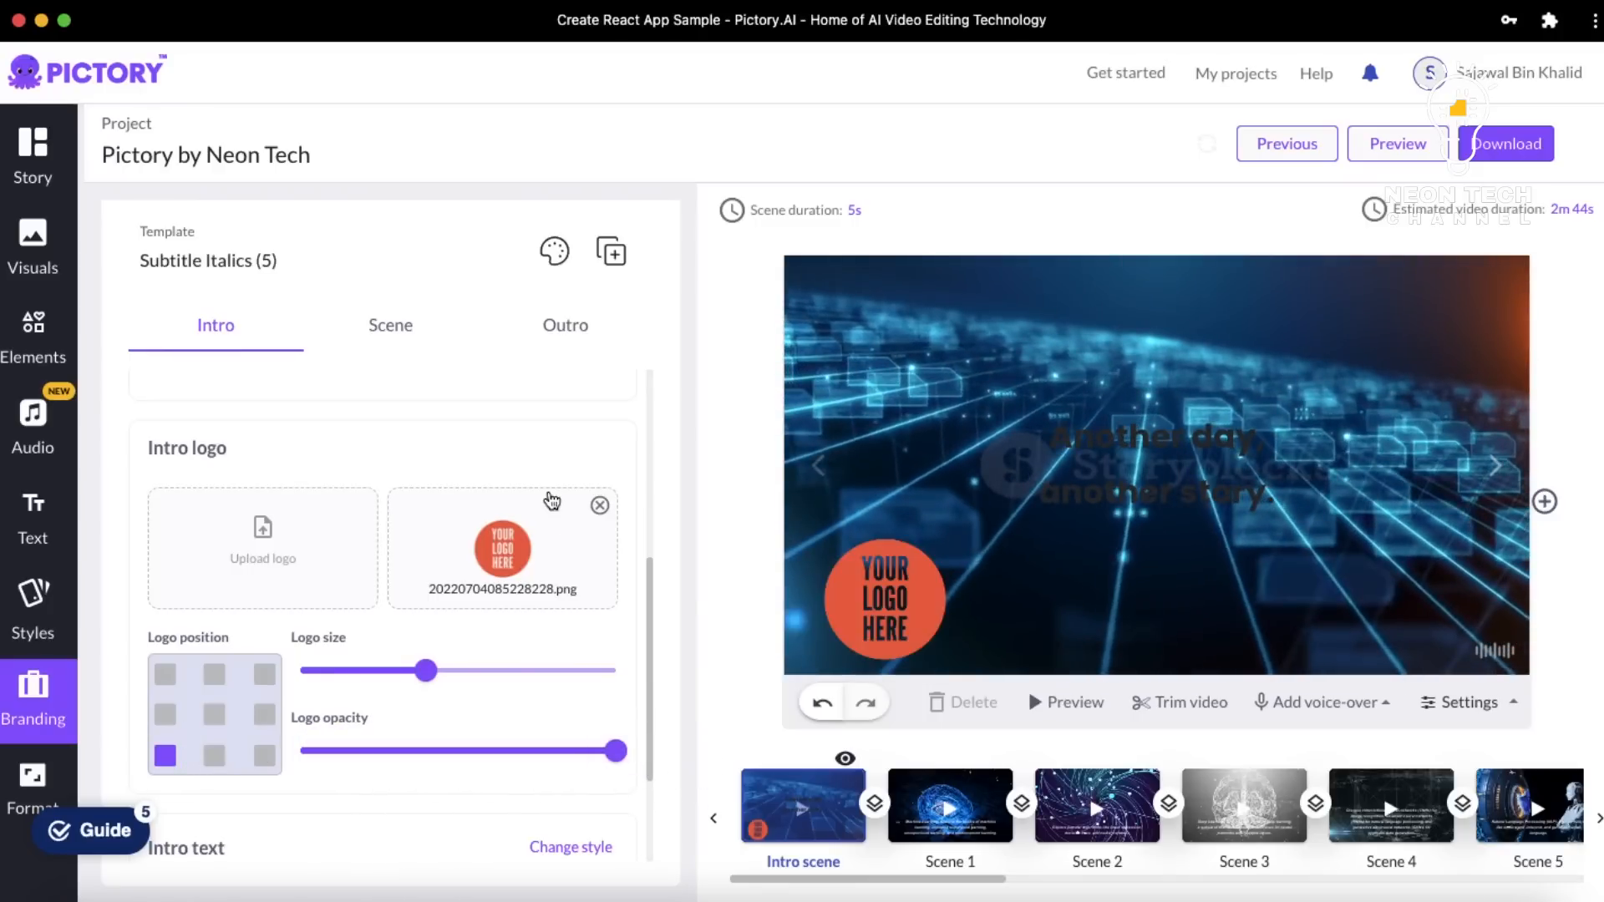
pyautogui.scroll(-3, 552, 499)
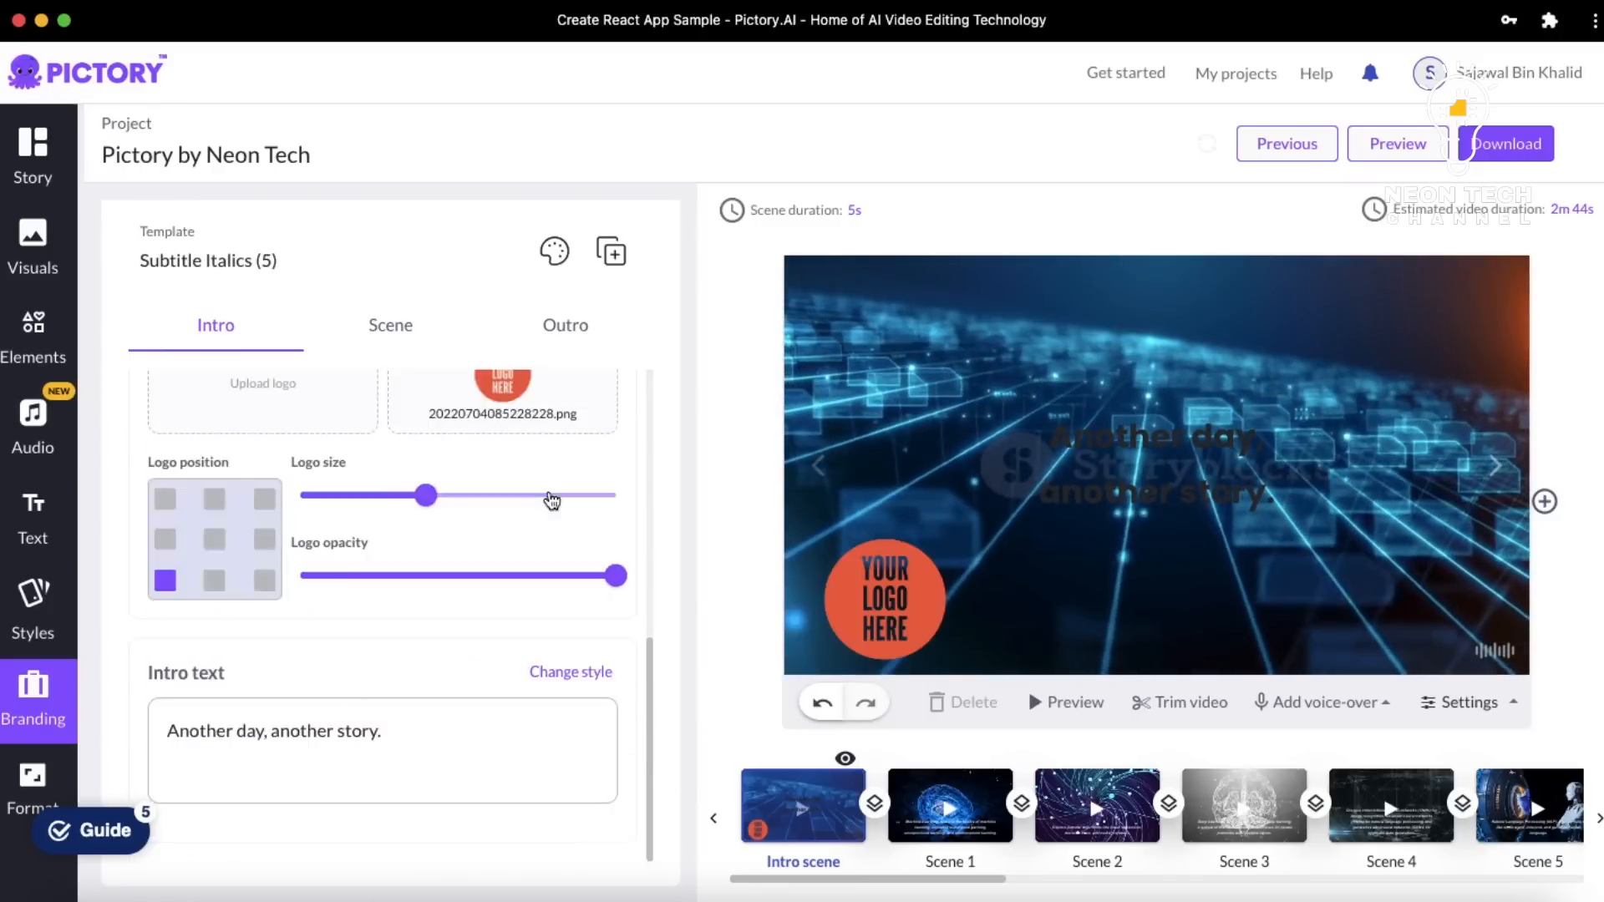
# Change the 'Another day, another story.' text colour to near-white F6EEEE
pyautogui.click(308, 733)
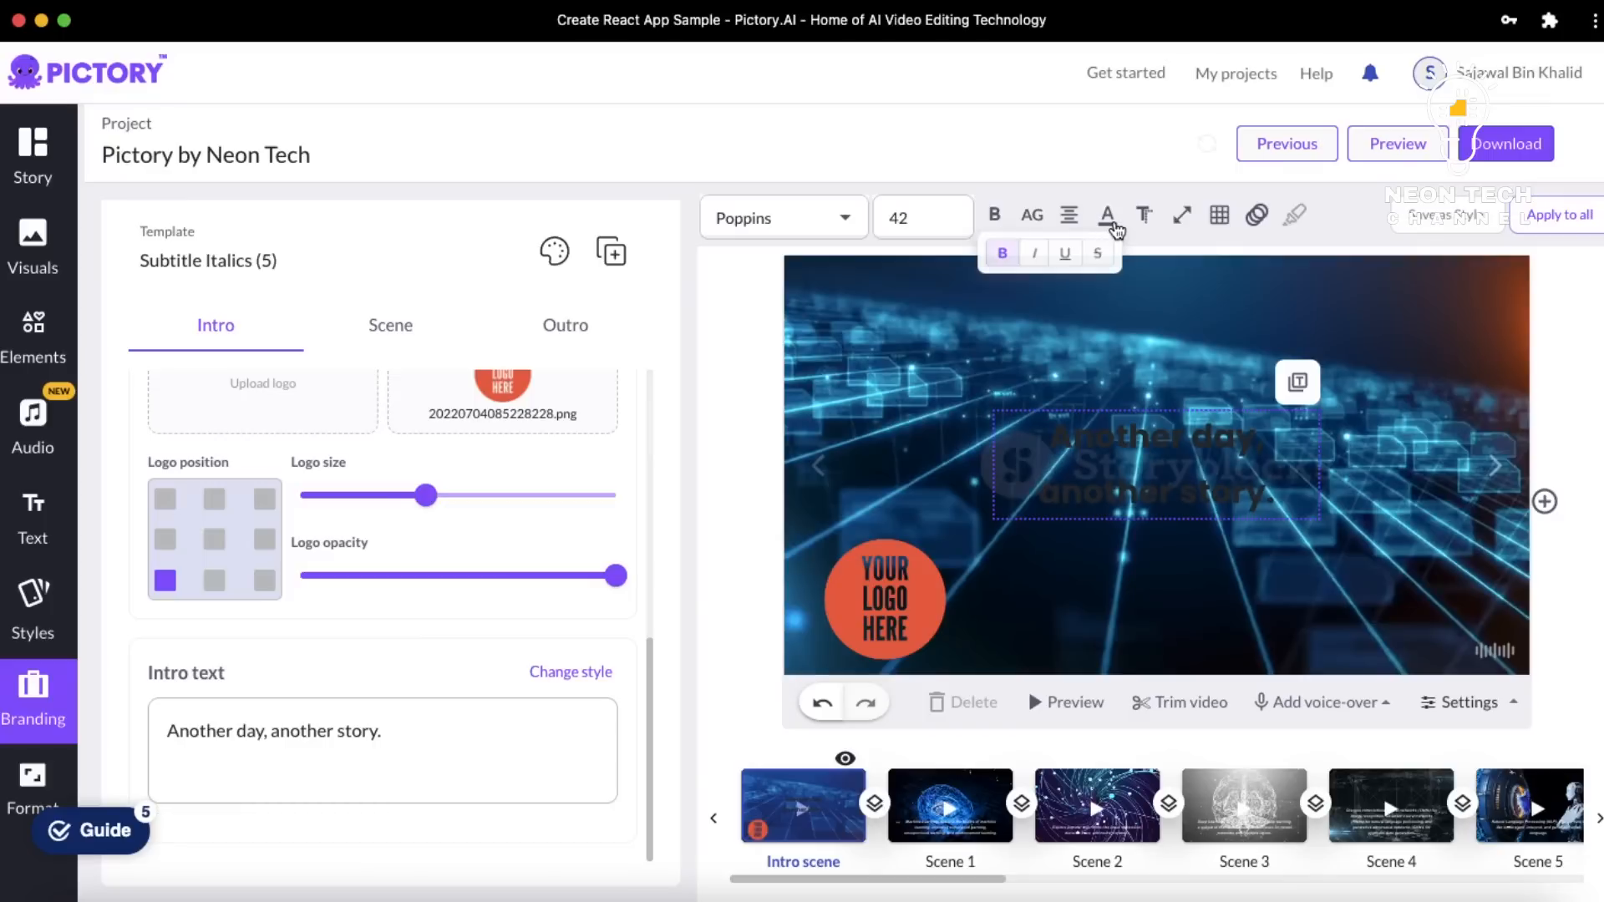
pyautogui.click(1108, 217)
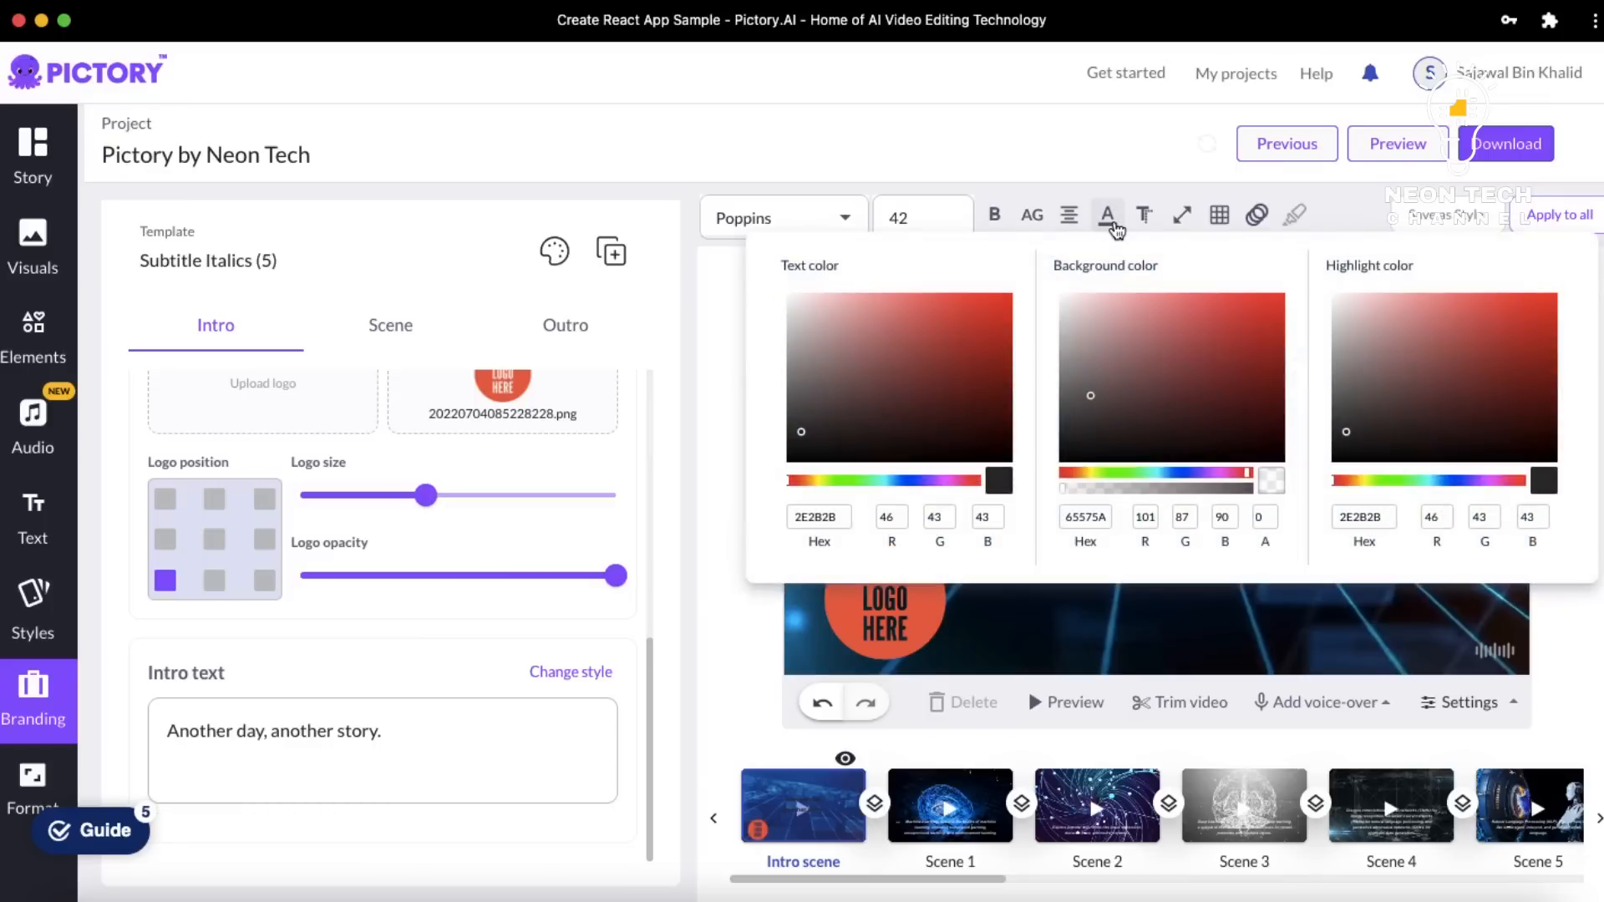
pyautogui.click(794, 298)
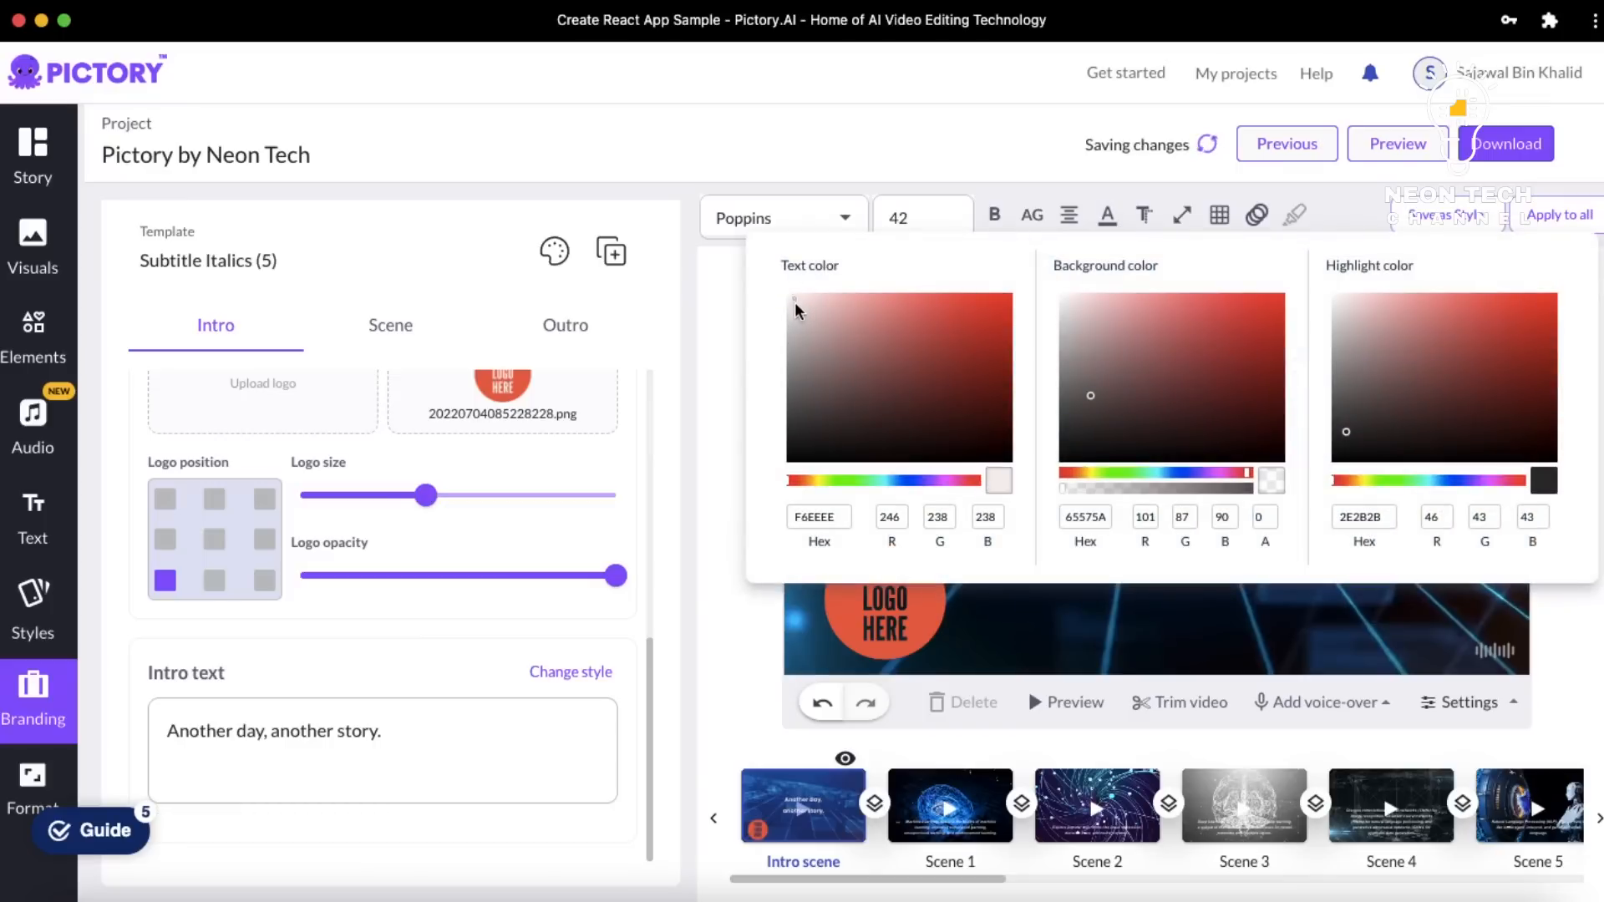
pyautogui.click(689, 383)
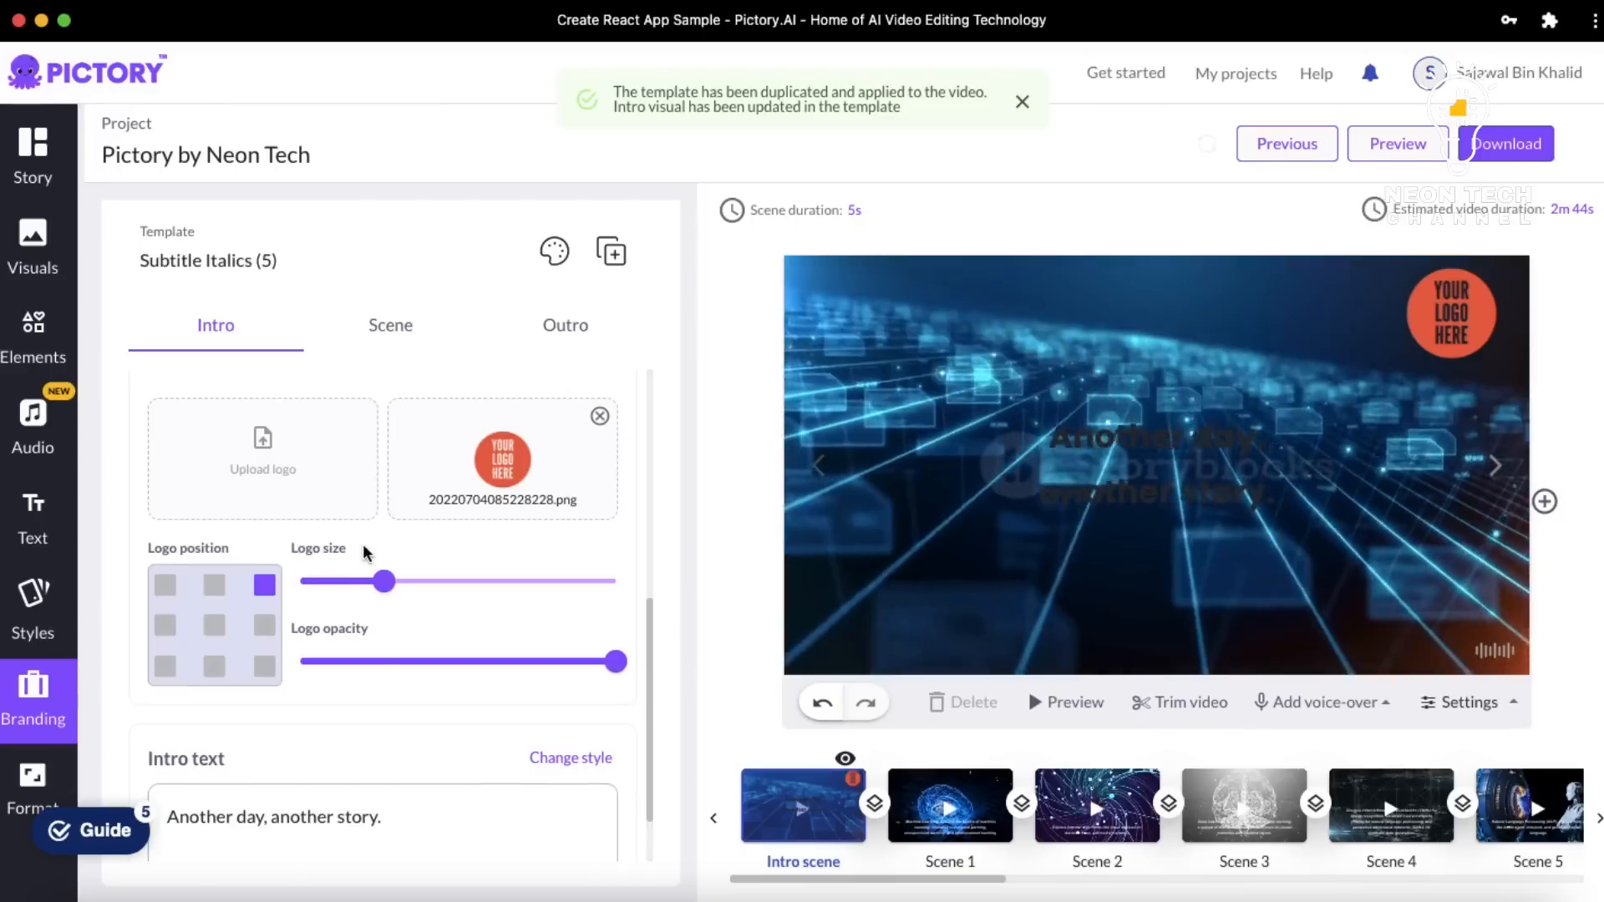
pyautogui.scroll(3, 363, 543)
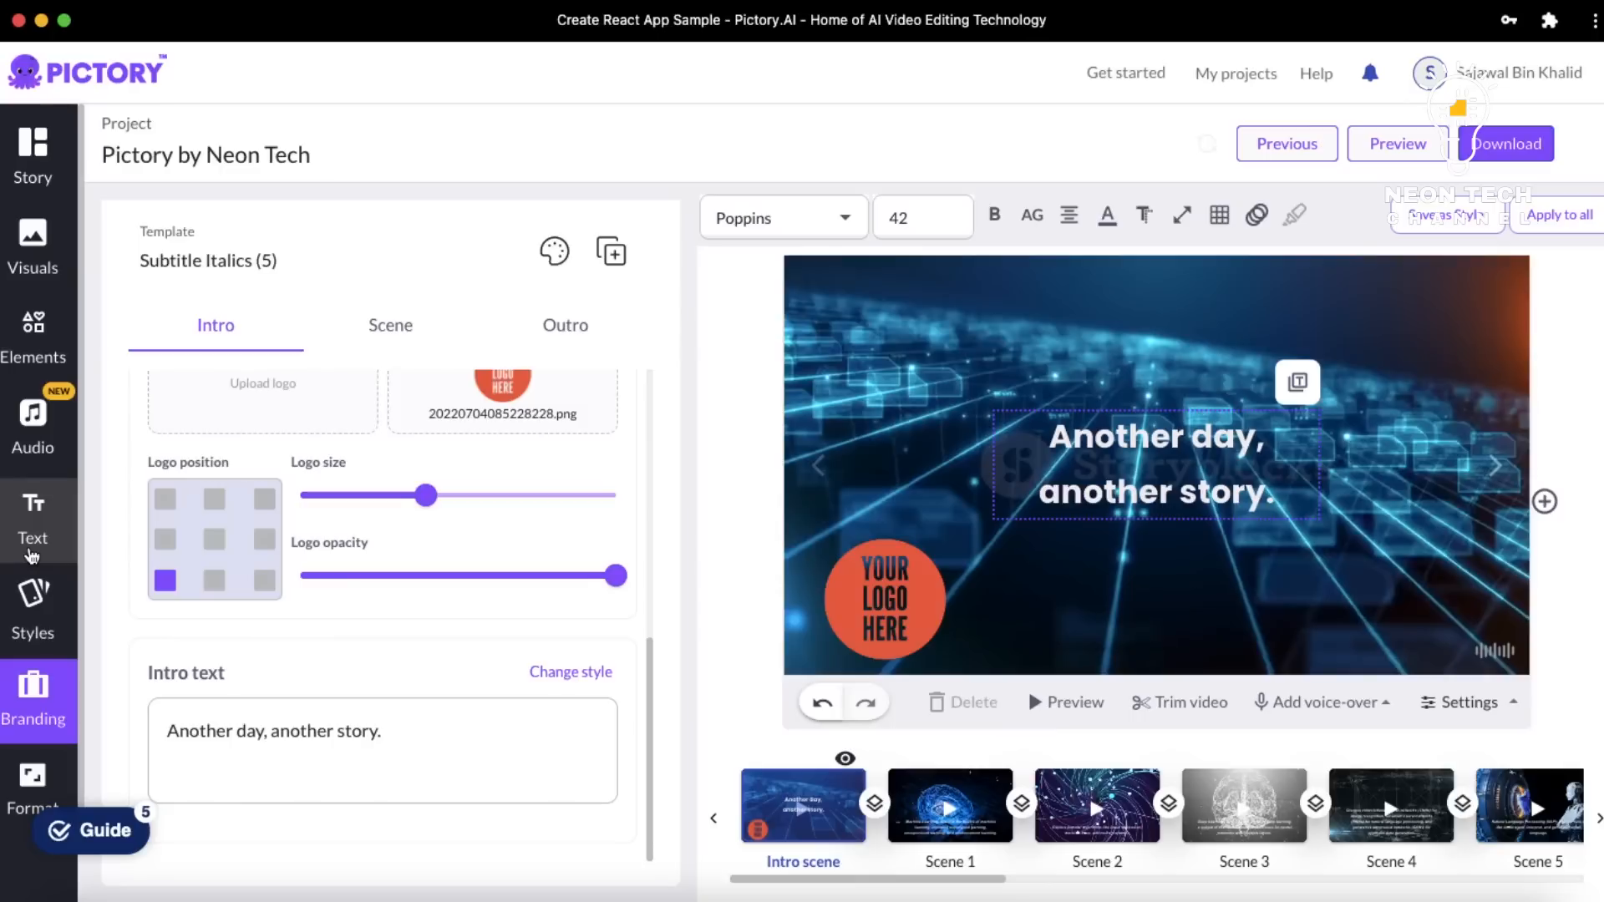
pyautogui.scroll(-1, 32, 555)
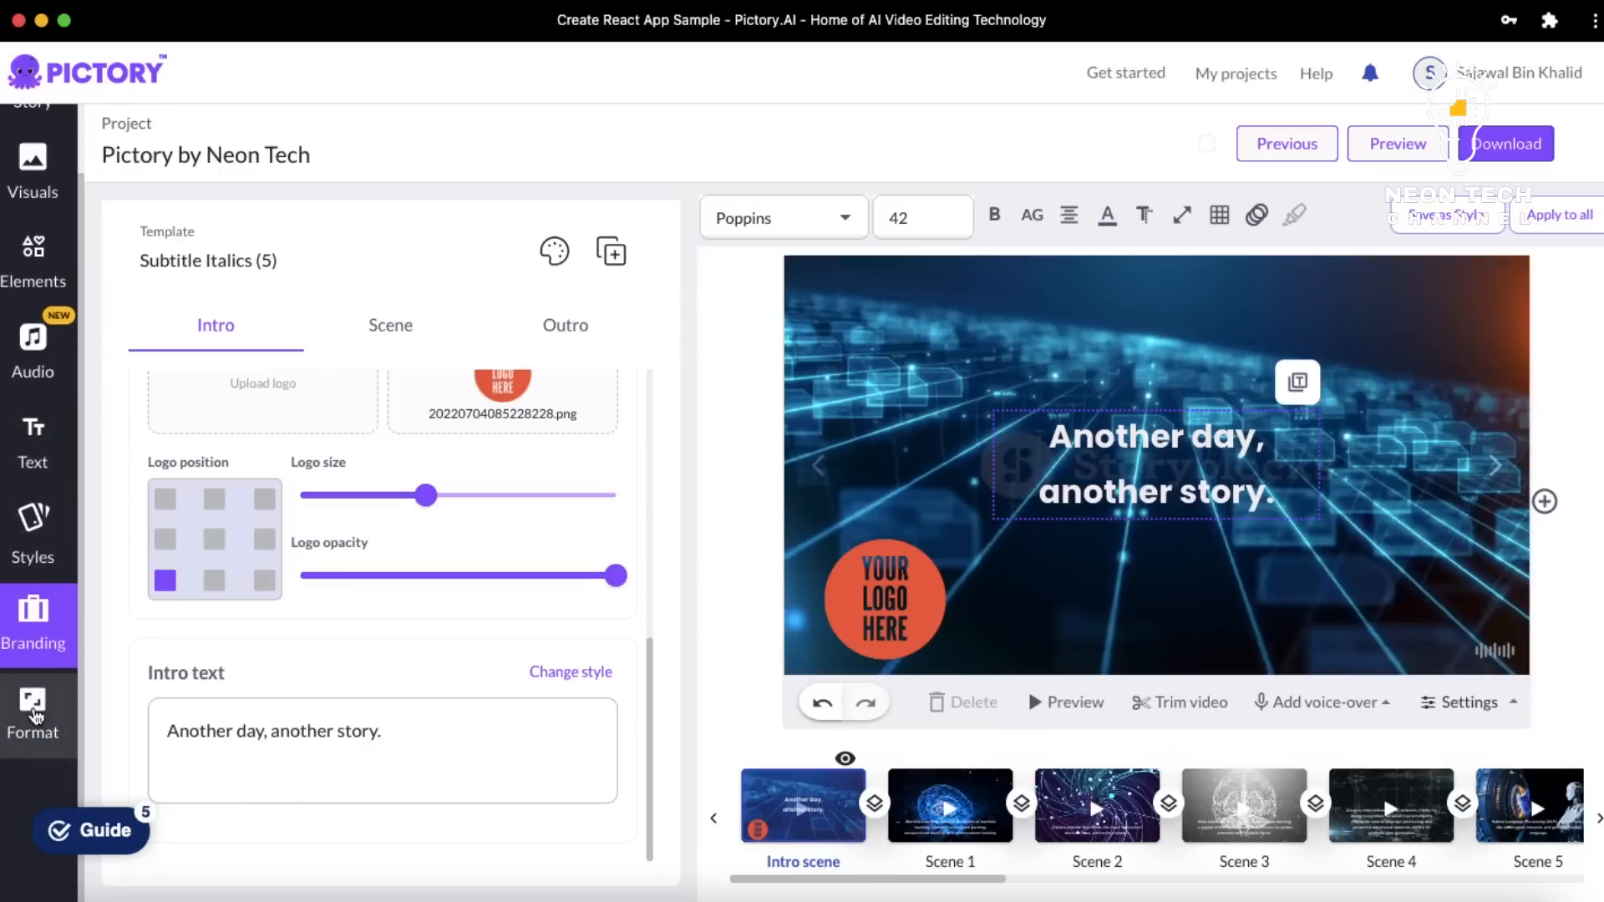
# Set the video resolution to 1080p in 16:9 Landscape format, then return to the Story scene list
pyautogui.click(73, 720)
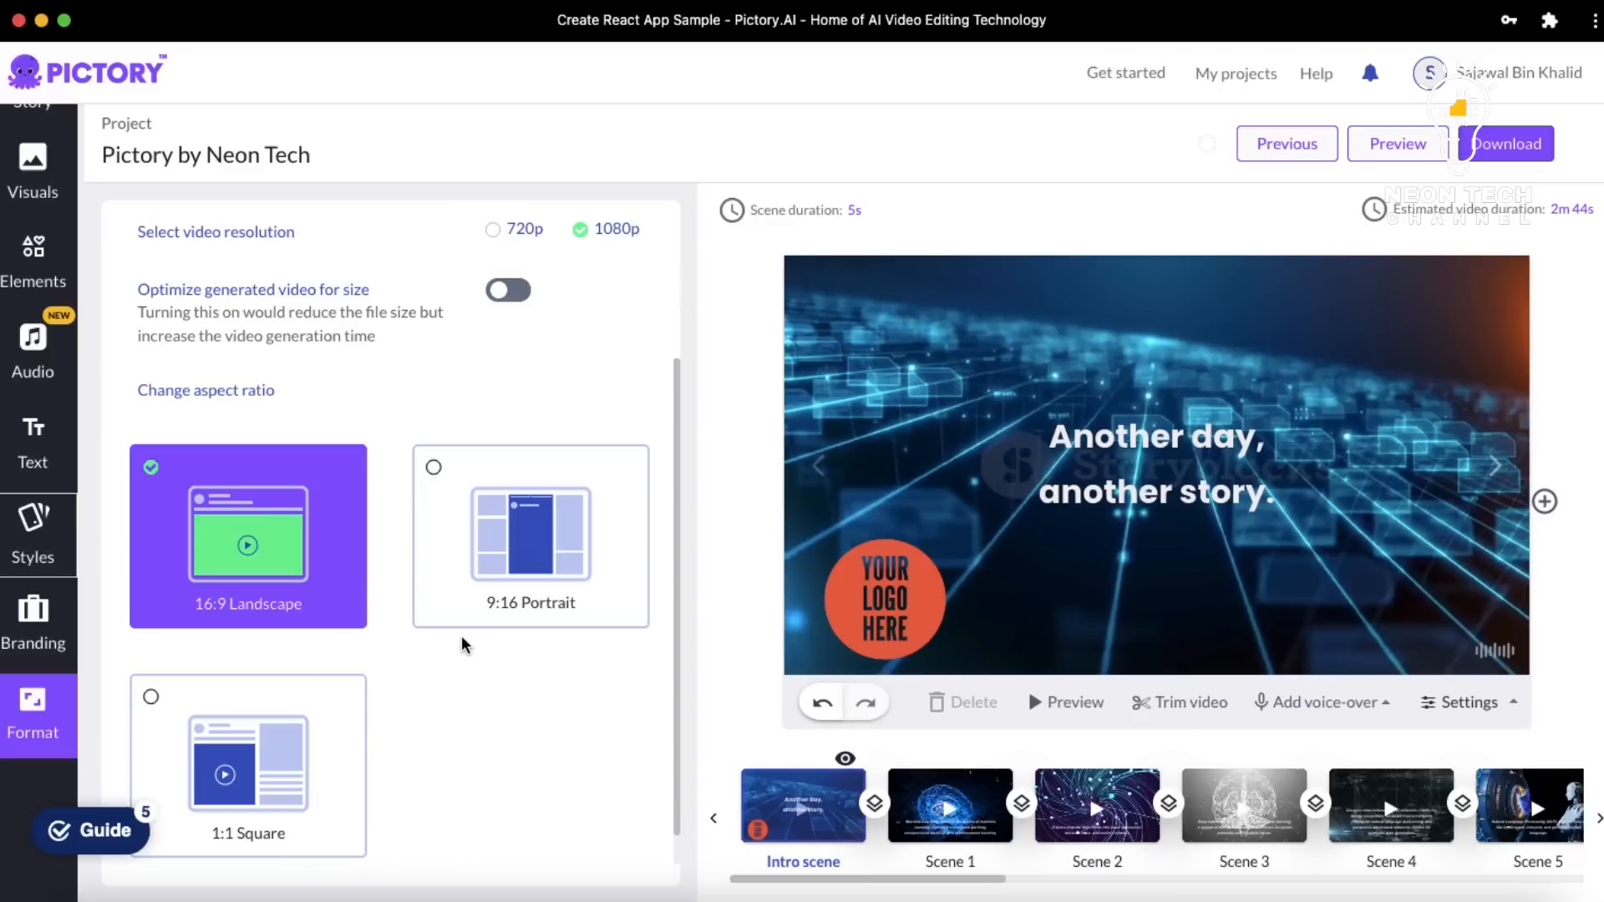
pyautogui.scroll(-1, 446, 464)
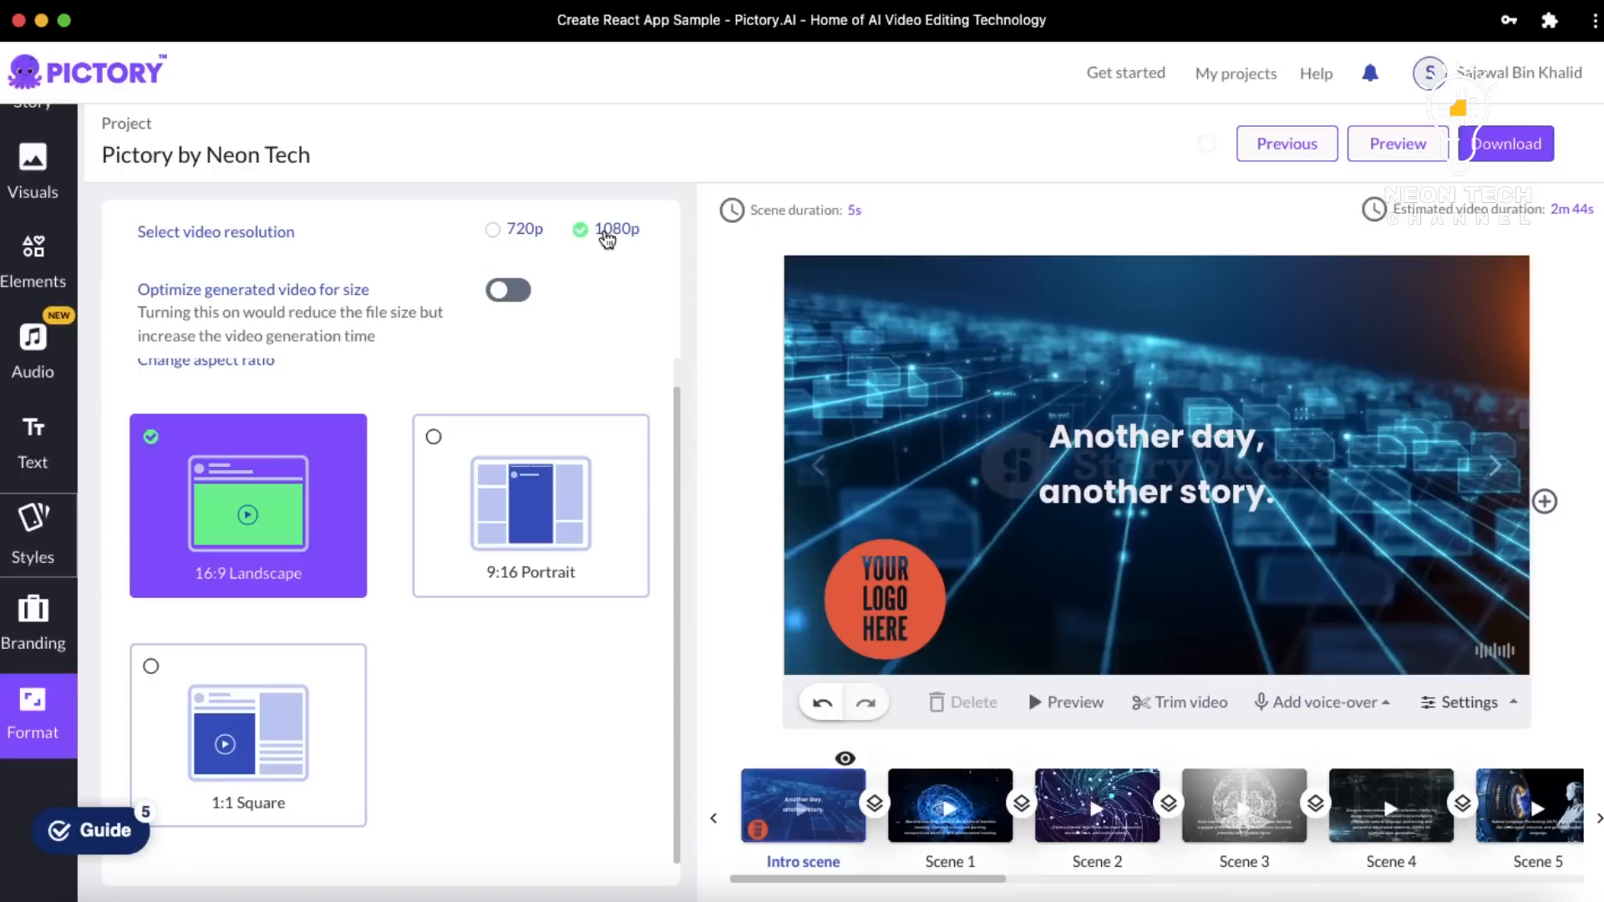
pyautogui.click(605, 233)
pyautogui.click(608, 238)
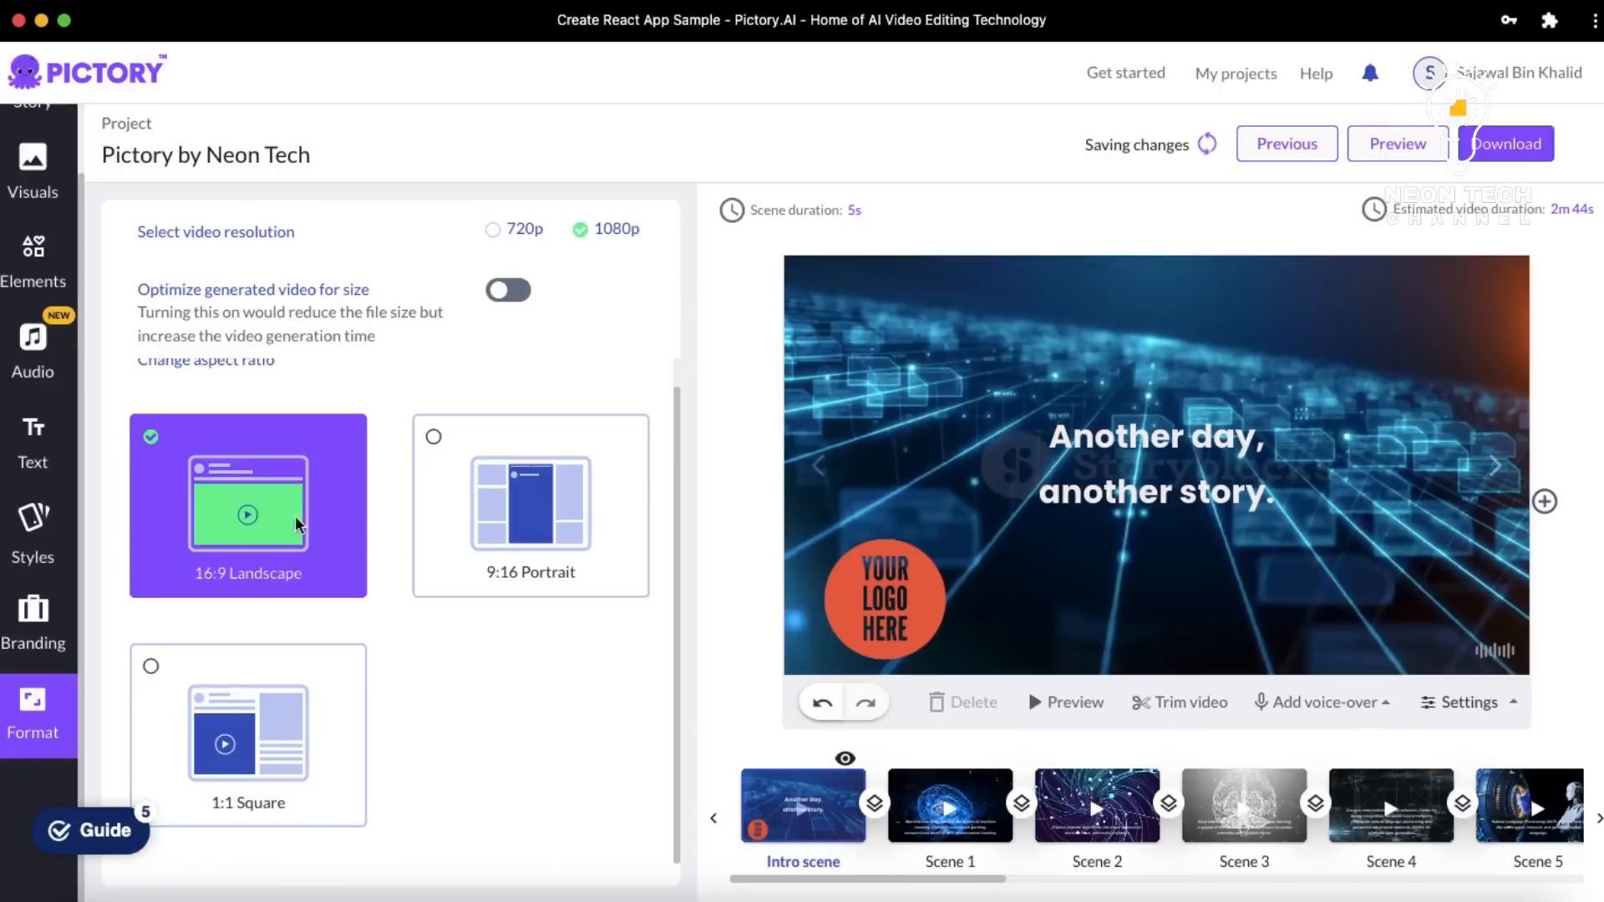
pyautogui.click(32, 159)
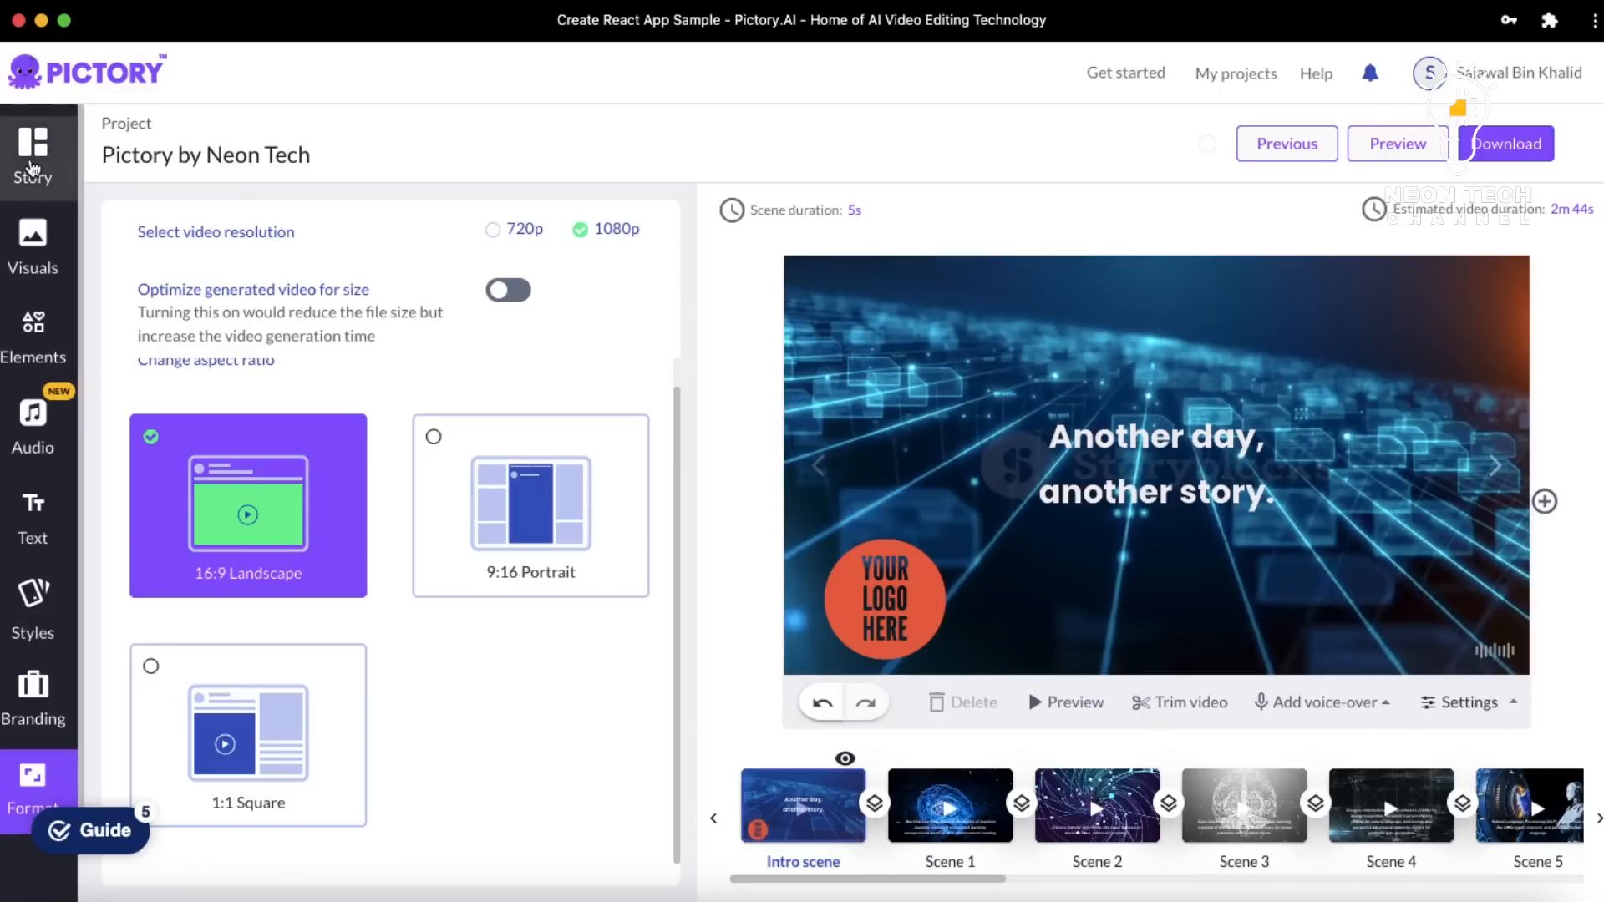